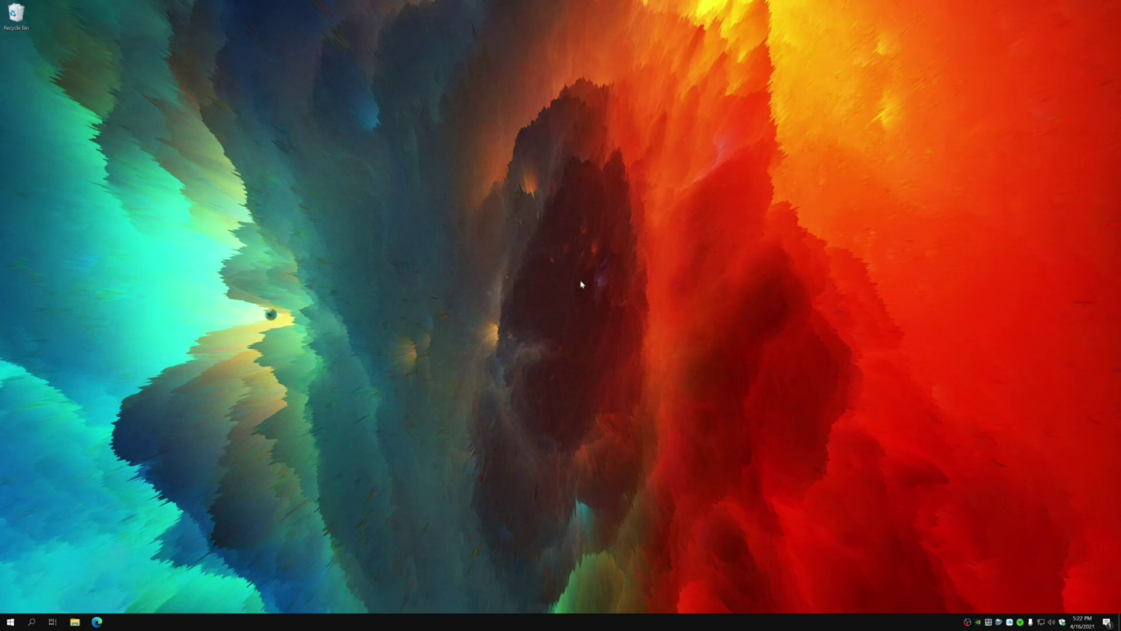
Step: Open the bookmarked AWS Educate site in Firefox and sign in with the saved credentials
left_click(10, 621)
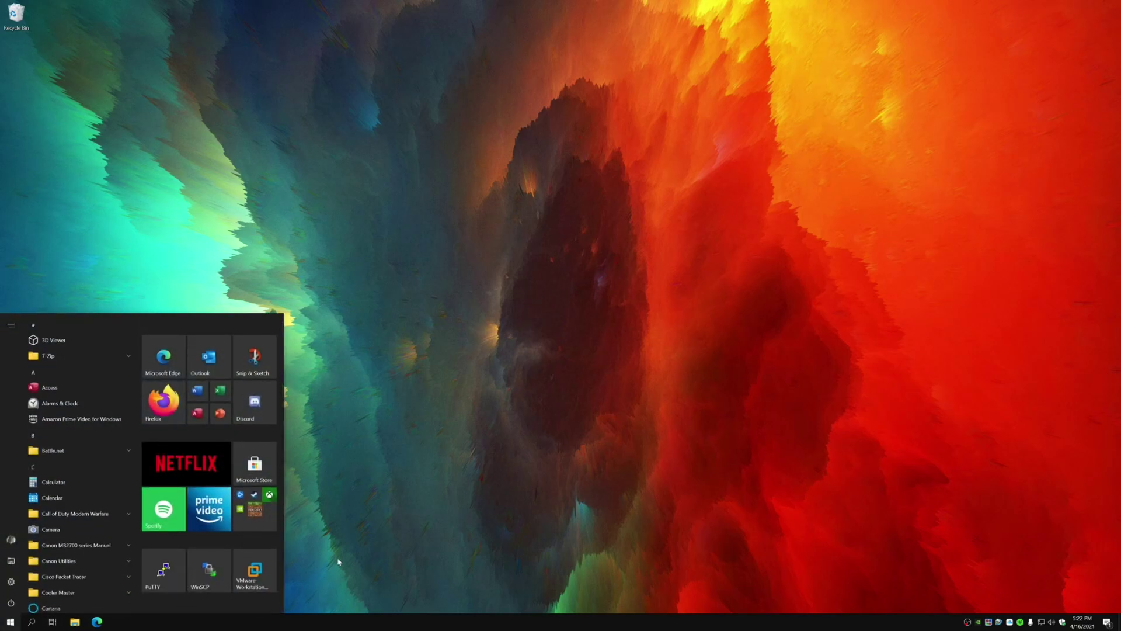
left_click(164, 402)
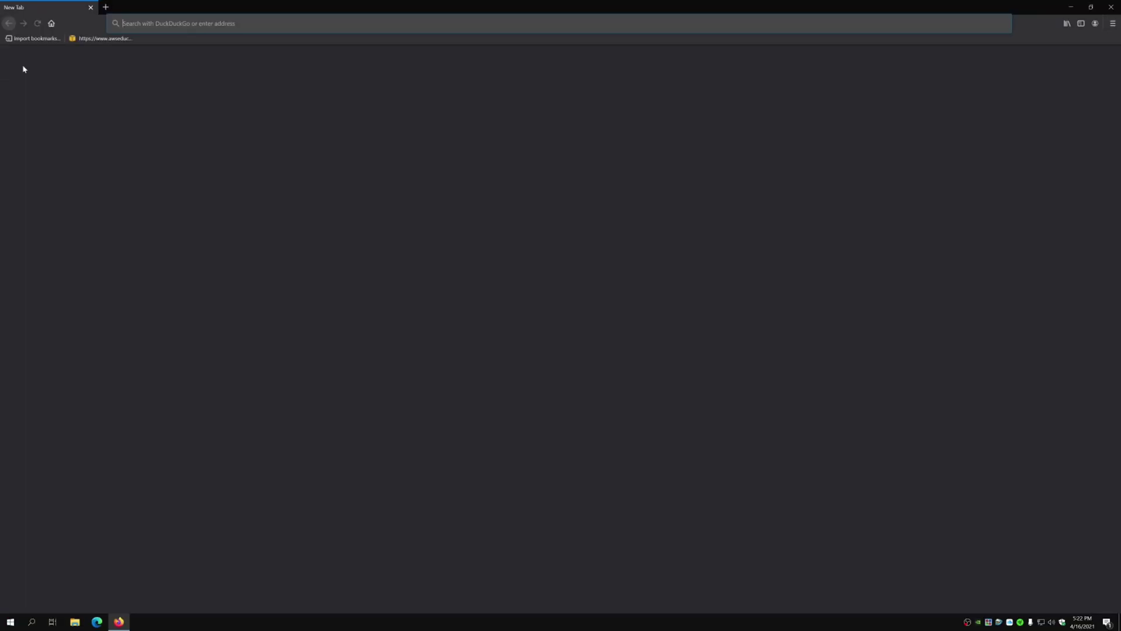
left_click(105, 38)
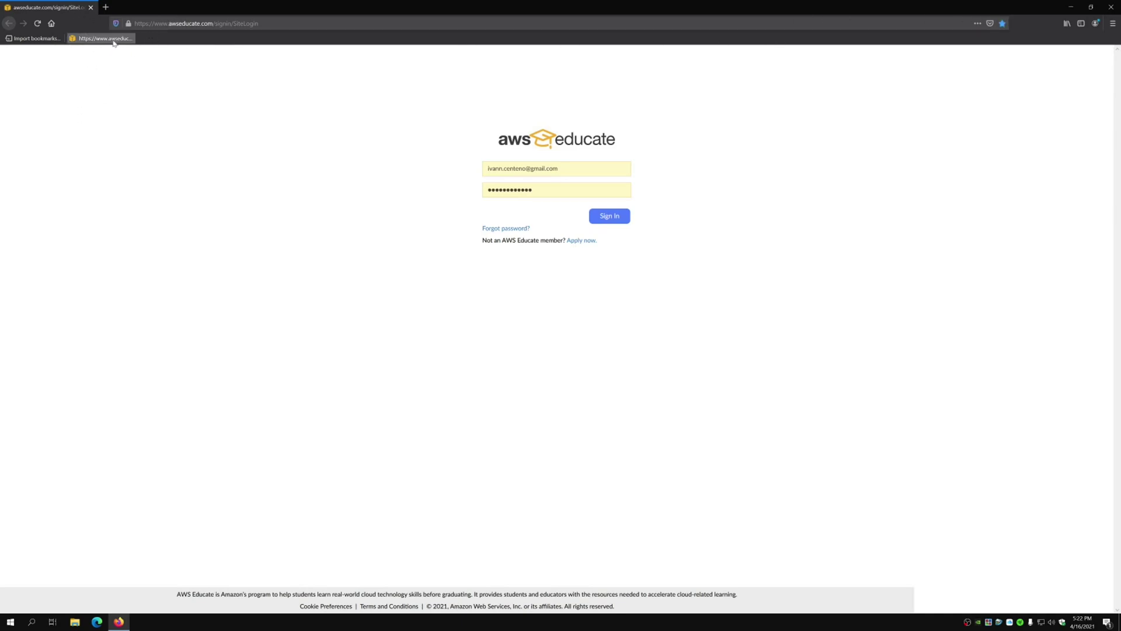
left_click(608, 217)
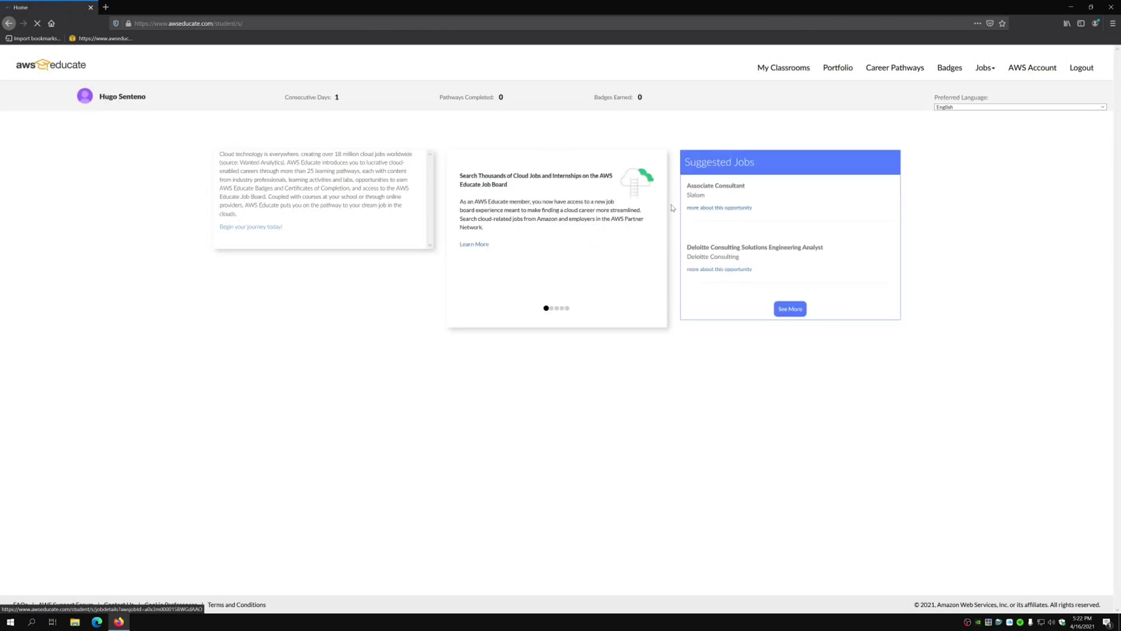
Step: Open the CIS LAB - Cyber Defense classroom from the classroom list and accept continuing to its Vocareum workbench
left_click(788, 71)
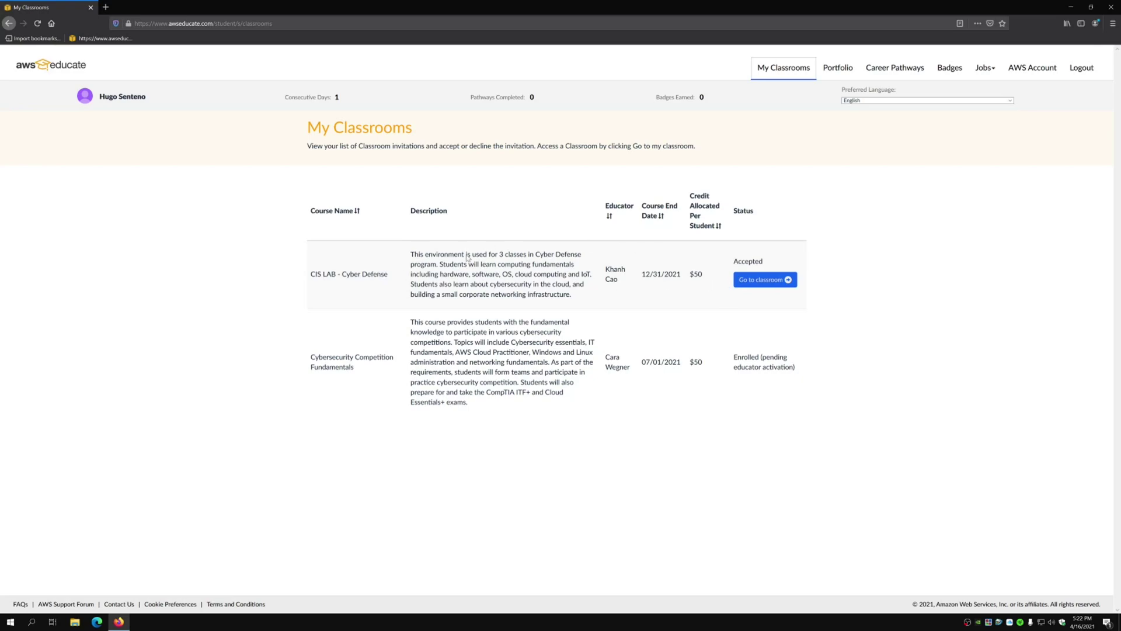
left_click(770, 282)
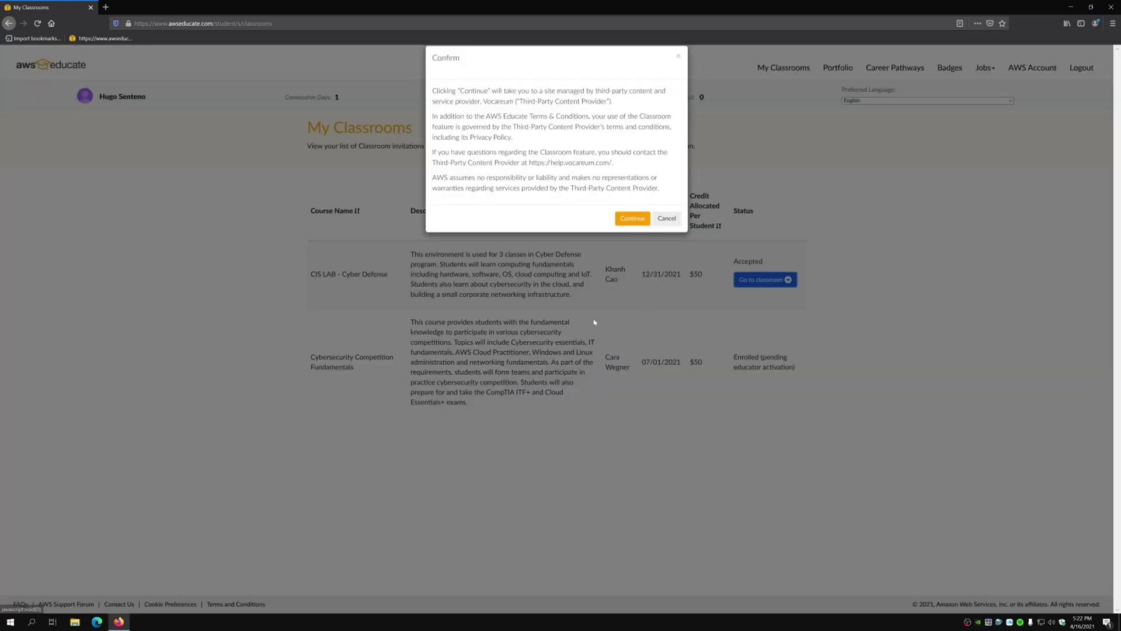
left_click(632, 230)
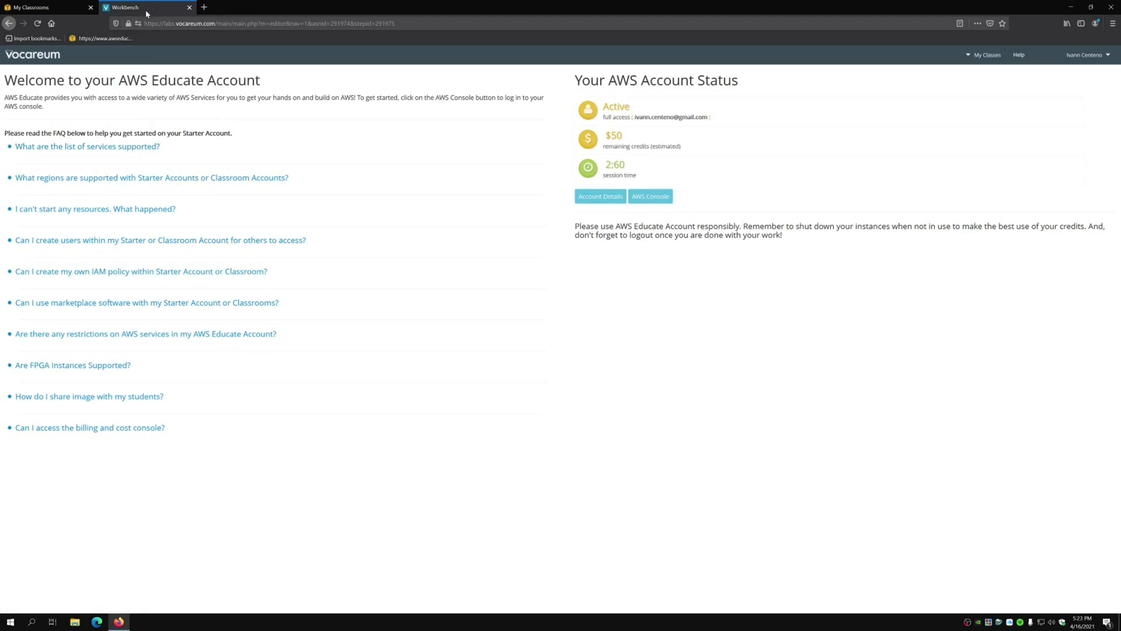
left_click(50, 6)
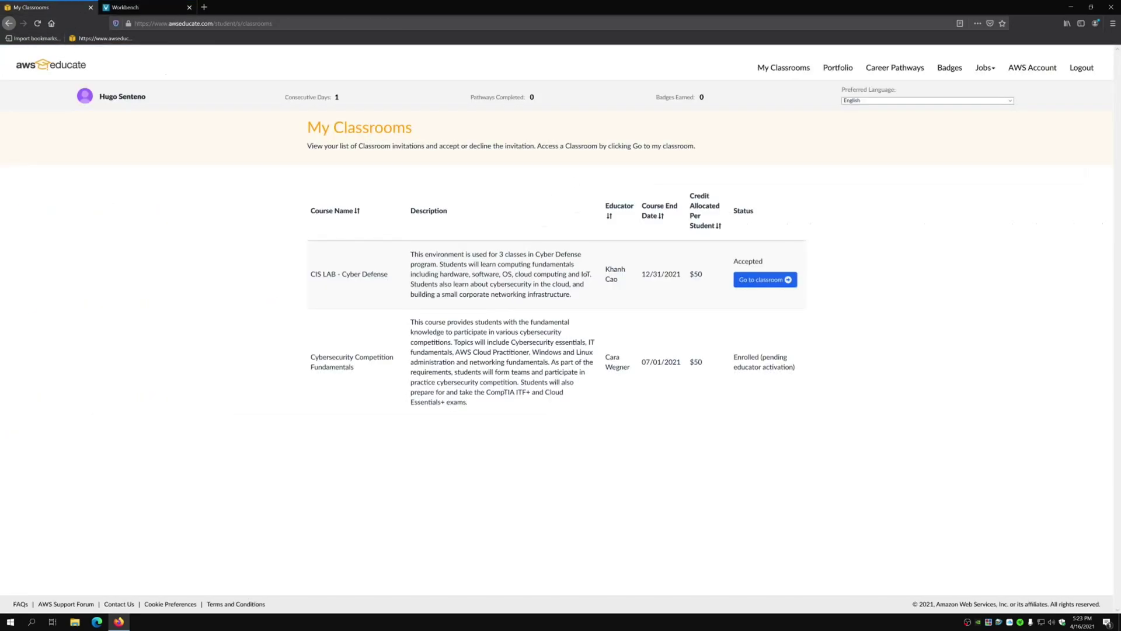
left_click(134, 7)
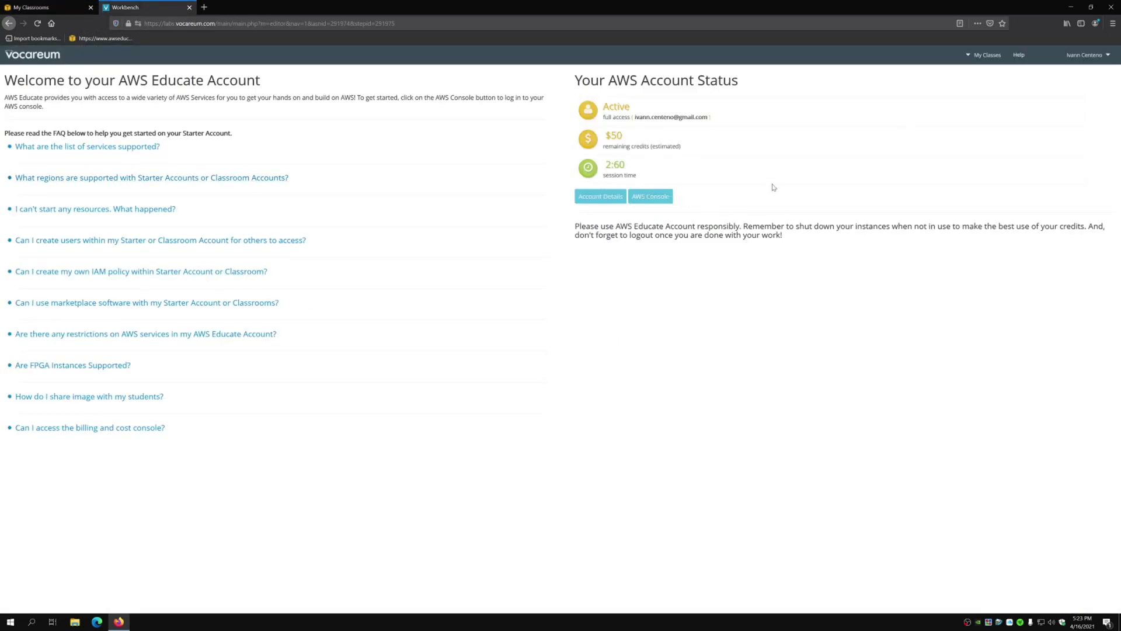
Step: Open the AWS Console from the workbench and start launching a new EC2 instance
left_click(661, 201)
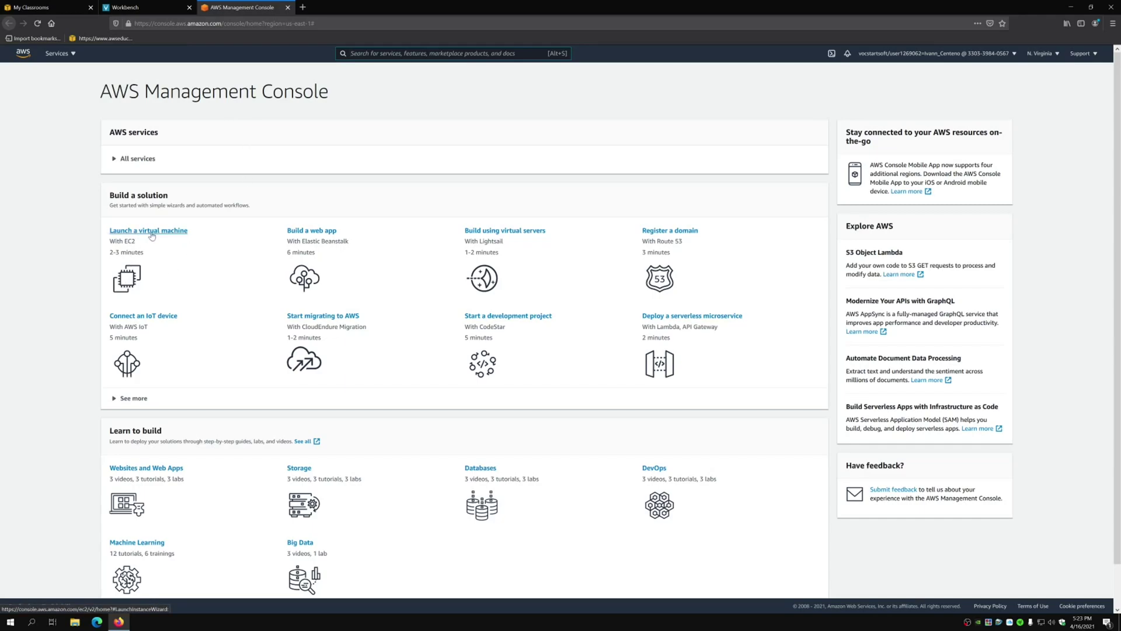
left_click(62, 54)
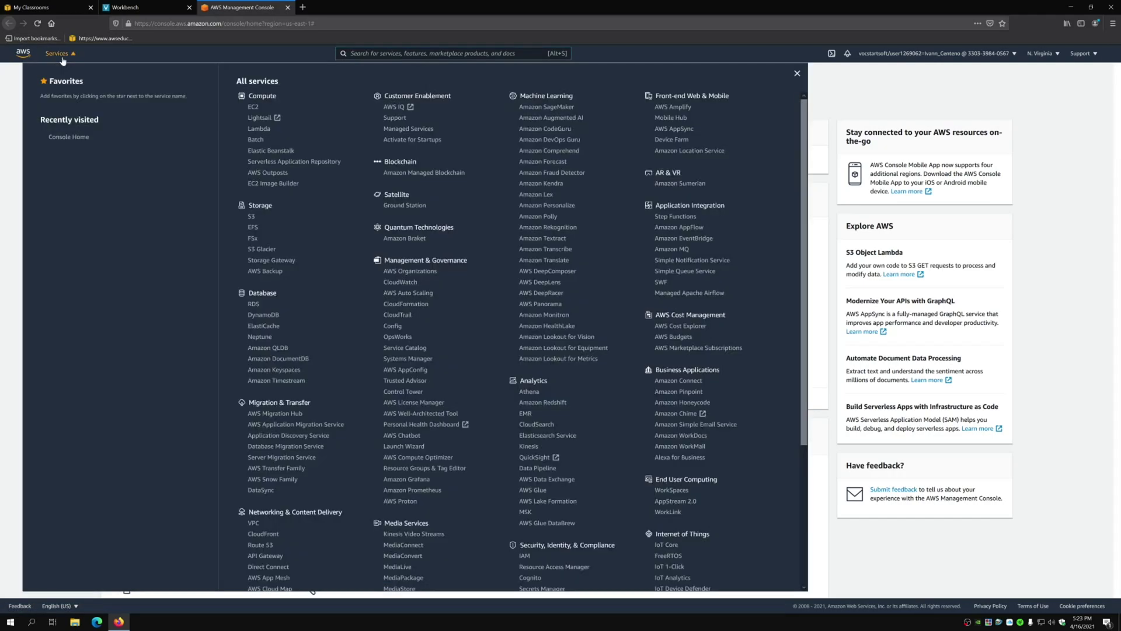
left_click(253, 108)
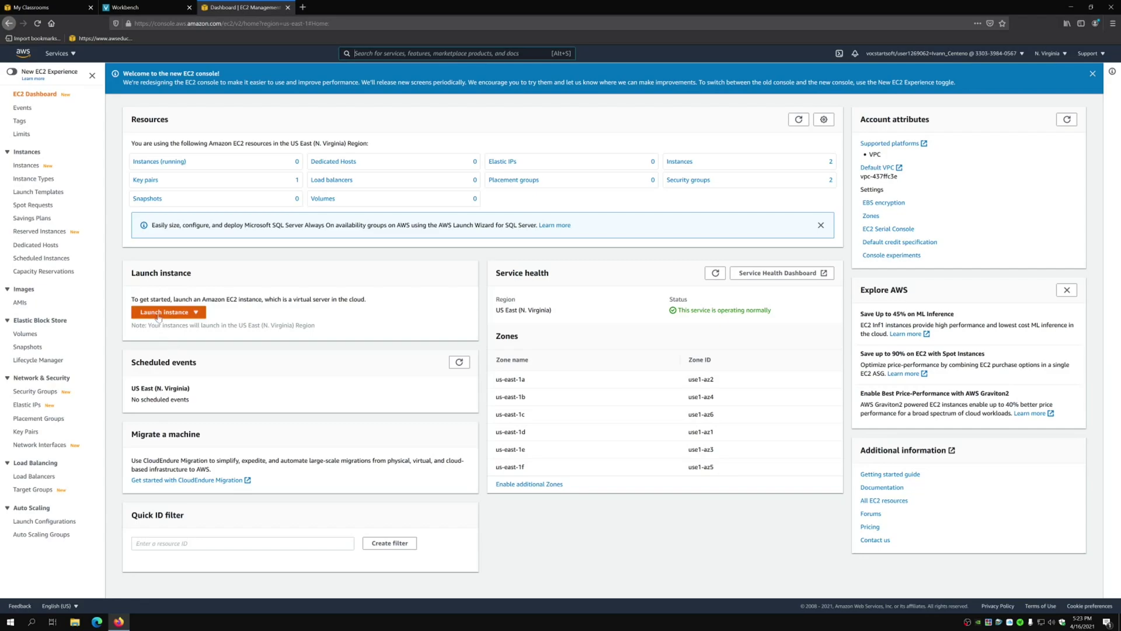
left_click(175, 318)
left_click(179, 331)
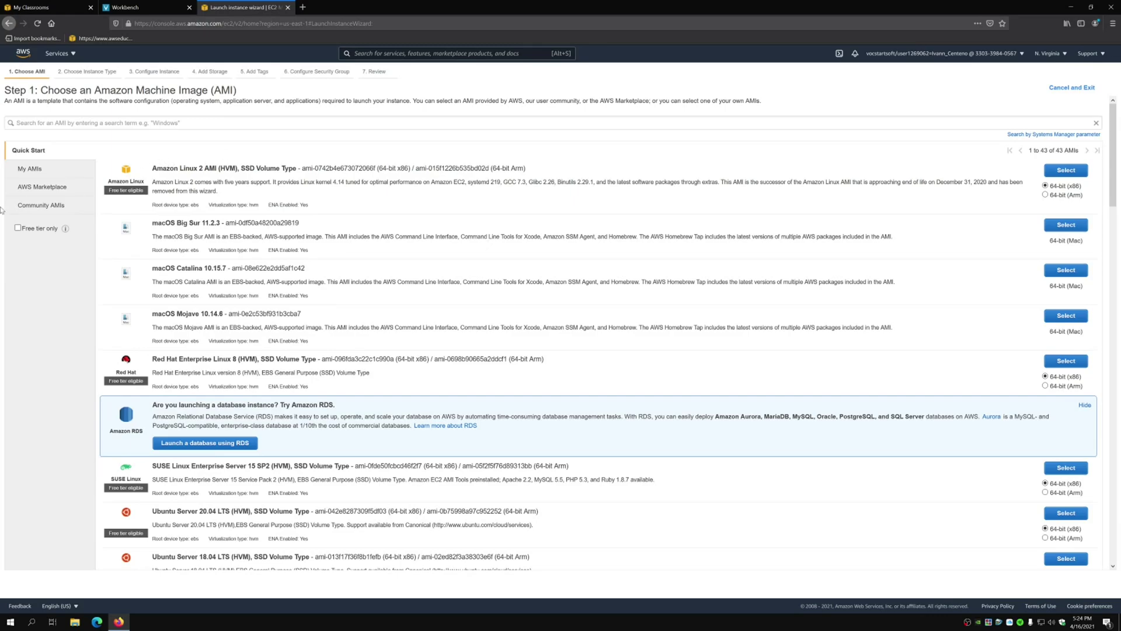
Step: Look through the AWS Marketplace and My AMIs image sources, and return to the Quick Start images
left_click(25, 188)
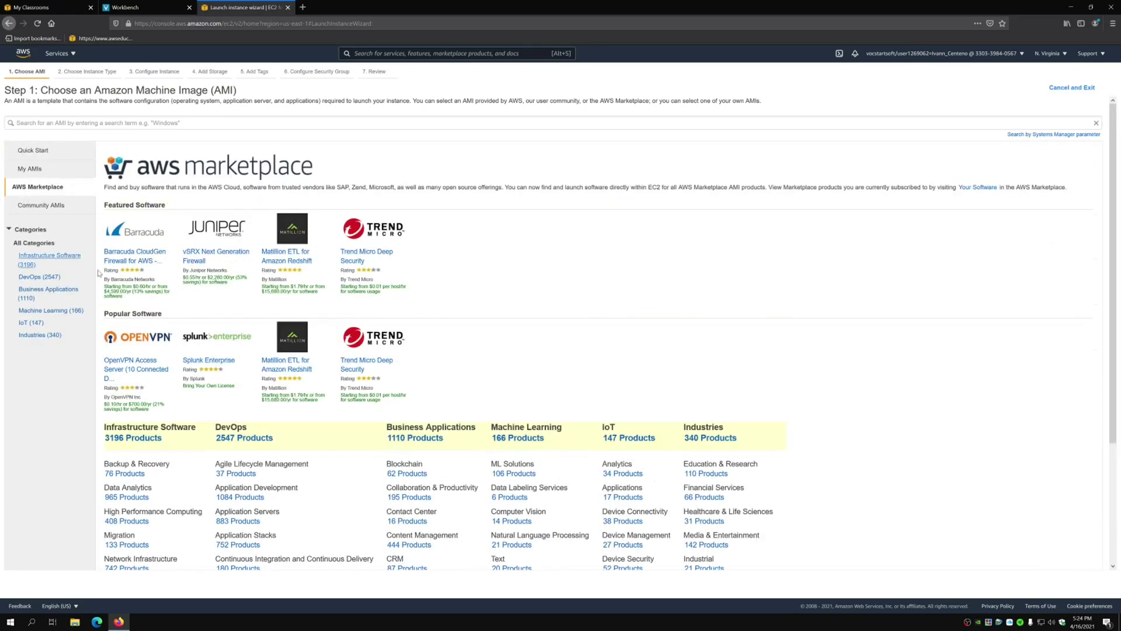
scroll(471, 305, "down", 1)
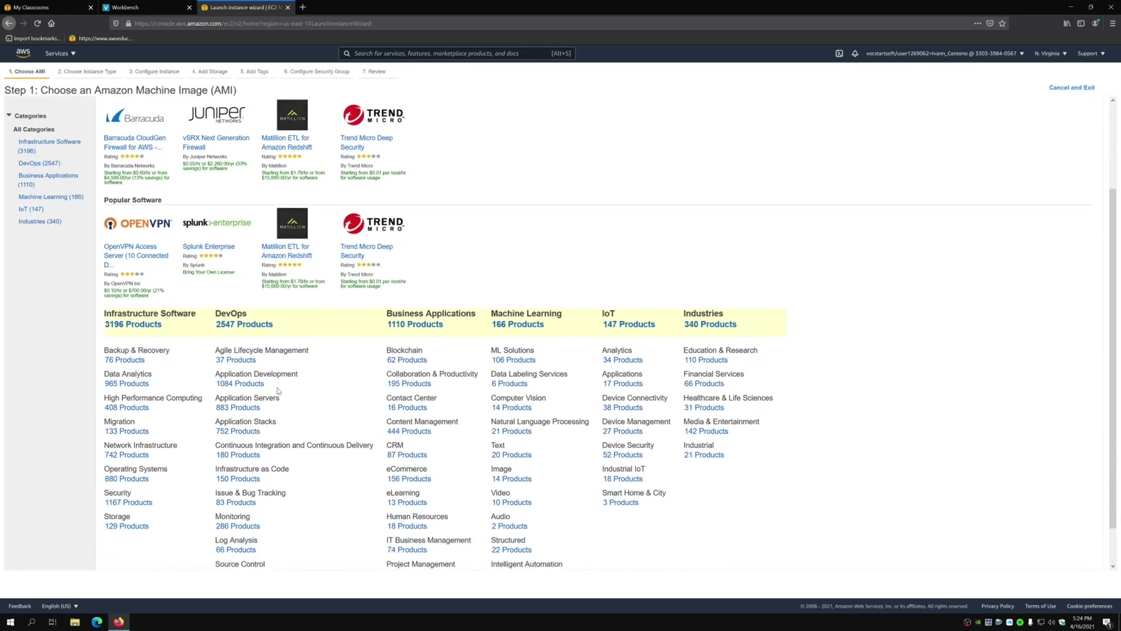
scroll(280, 408, "up", 1)
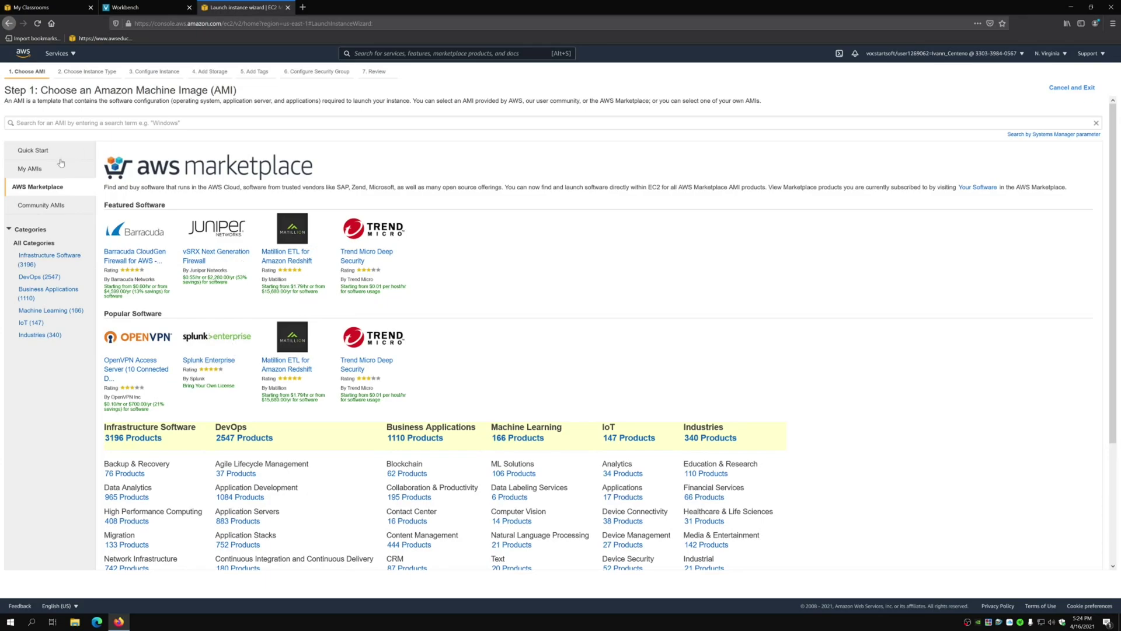
left_click(31, 168)
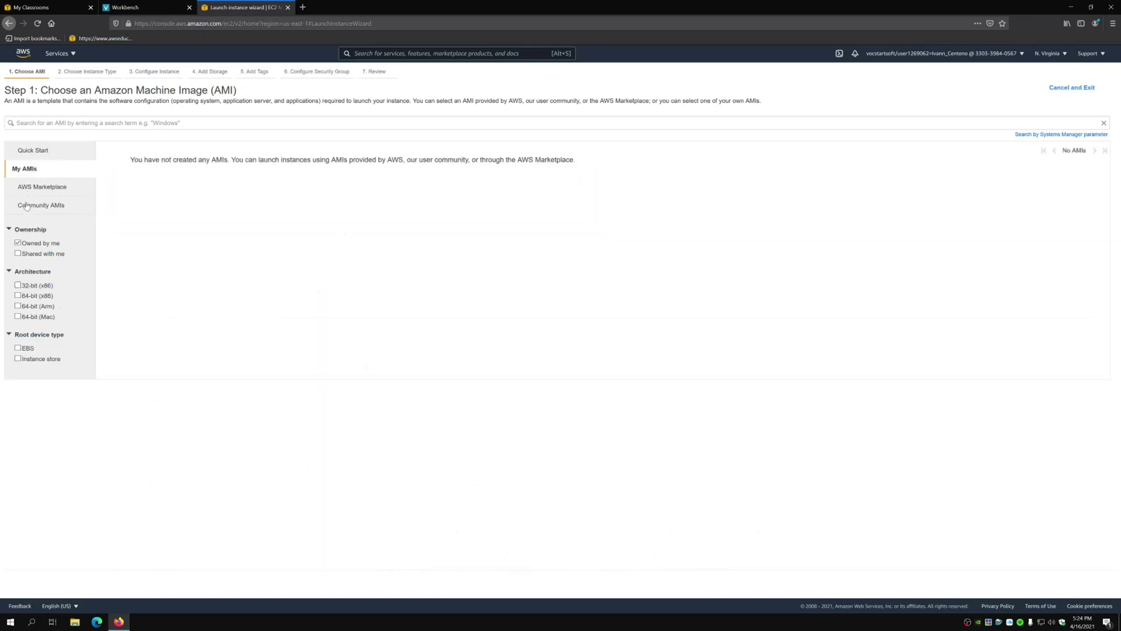
left_click(31, 152)
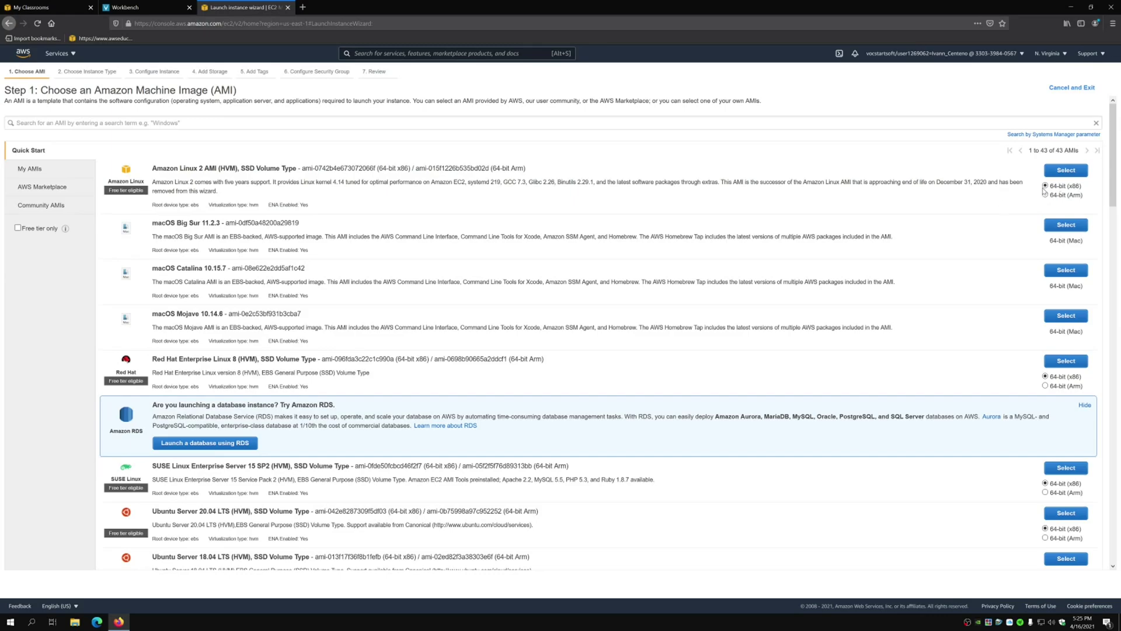
Step: Select the 64-bit (x86) Amazon Linux 2 AMI with the t2.micro instance type and continue to the instance details
left_click(1073, 173)
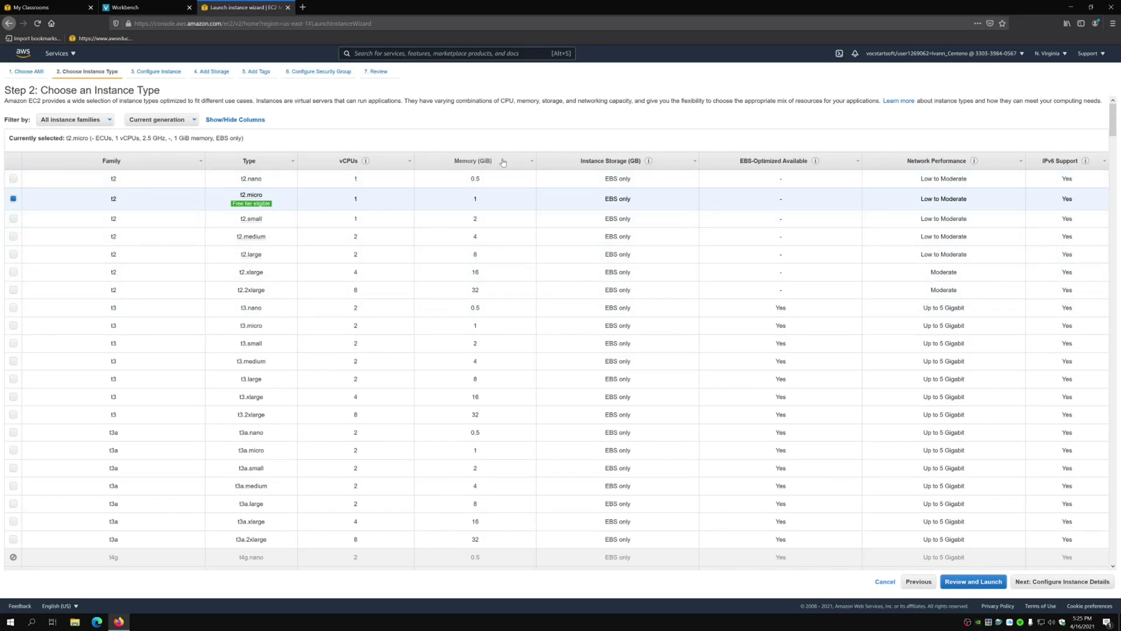
mouse_move(247, 198)
left_click(1084, 584)
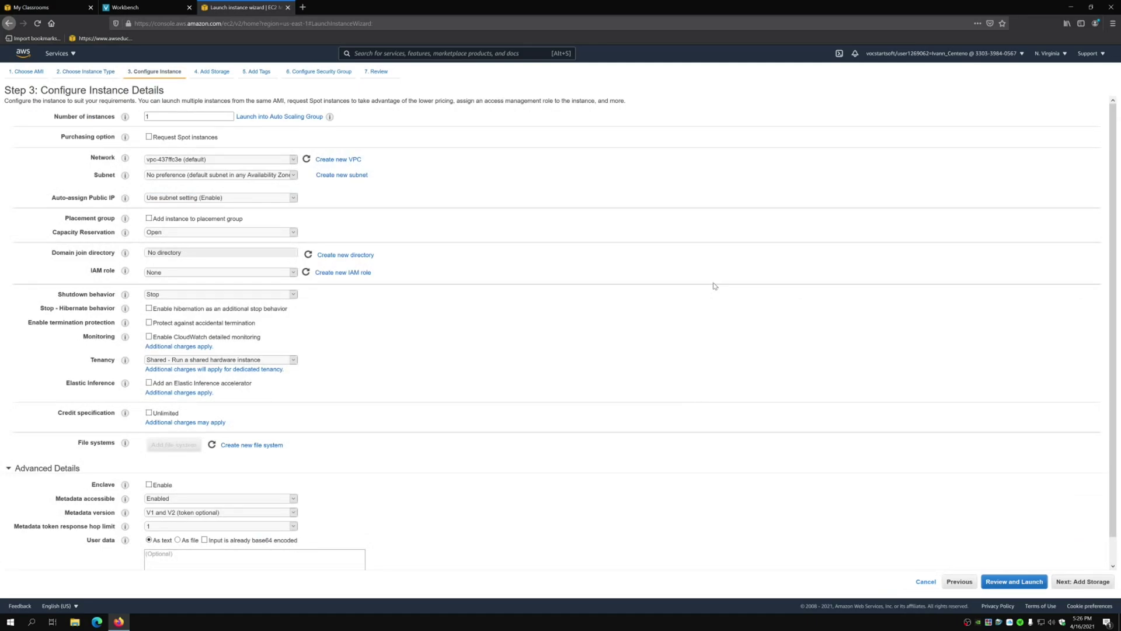
Step: Begin the instance's user data script with the line #!/bin/bash
scroll(147, 290, "down", 1)
left_click(255, 543)
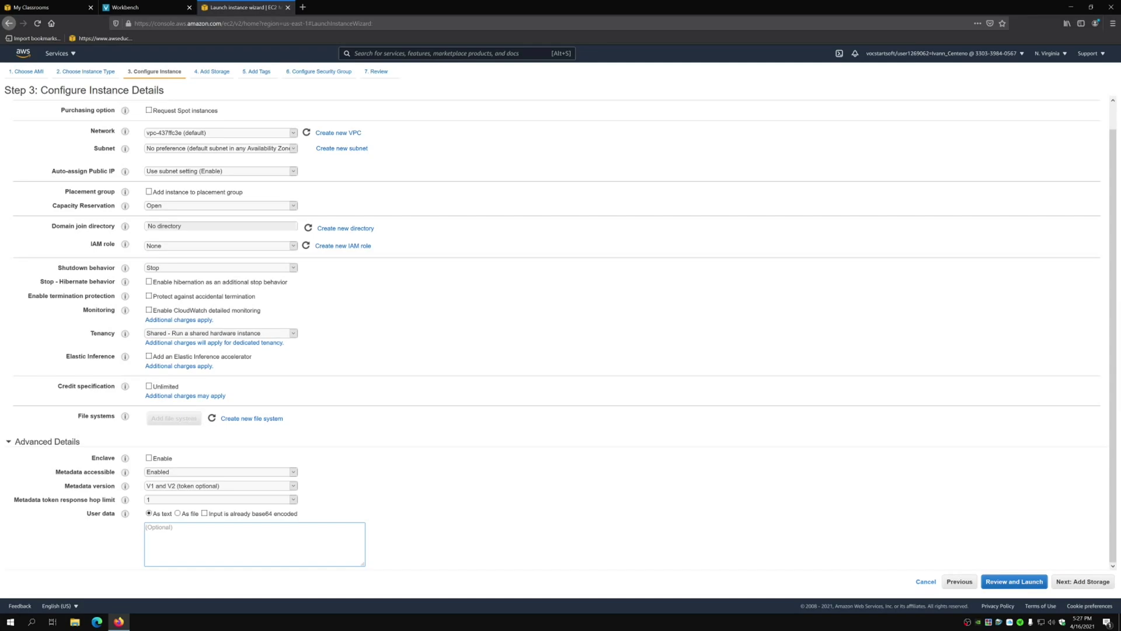
type("#")
type("bin/bash")
Step: Try zsh as the shell in the script's first line and restore it to bash
left_click_drag(151, 527, 176, 527)
left_click(175, 526)
key("BackSpace")
key("BackSpace")
key("BackSpace")
type("zsh")
key("BackSpace")
key("BackSpace")
key("BackSpace")
type("bash")
Step: Add the line "yum install -y httpd" to the user data script
type("um")
scroll(179, 535, "up", 1)
double_click(189, 560)
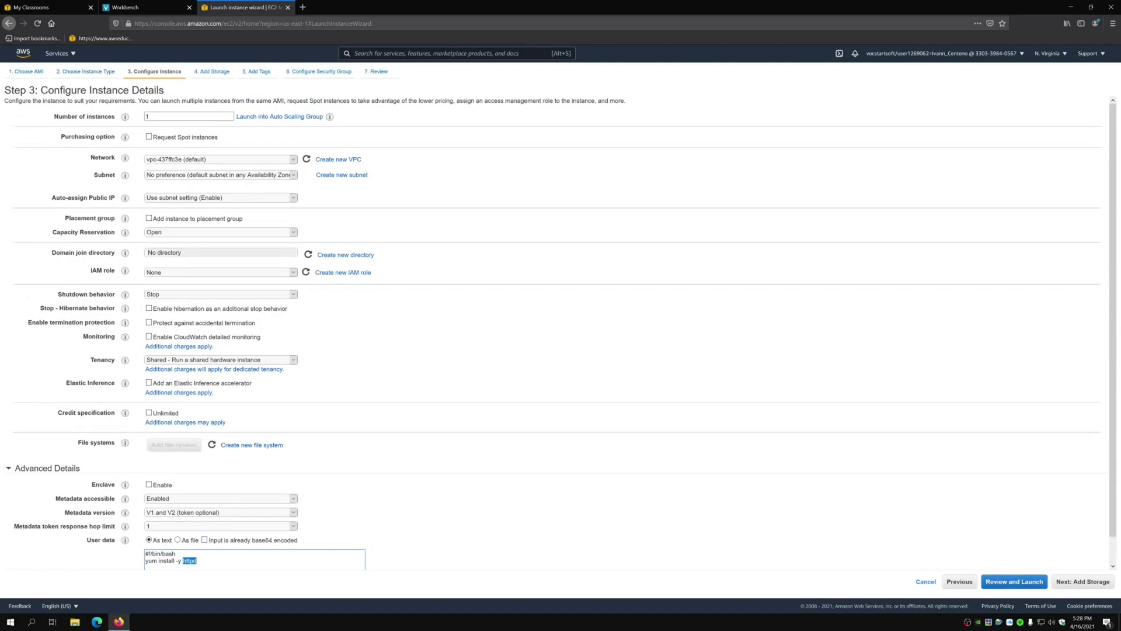
Step: Append the lines "systemctl enable httpd" and "systemctl start httpd" to the user data script
scroll(250, 513, "down", 2)
left_click(234, 536)
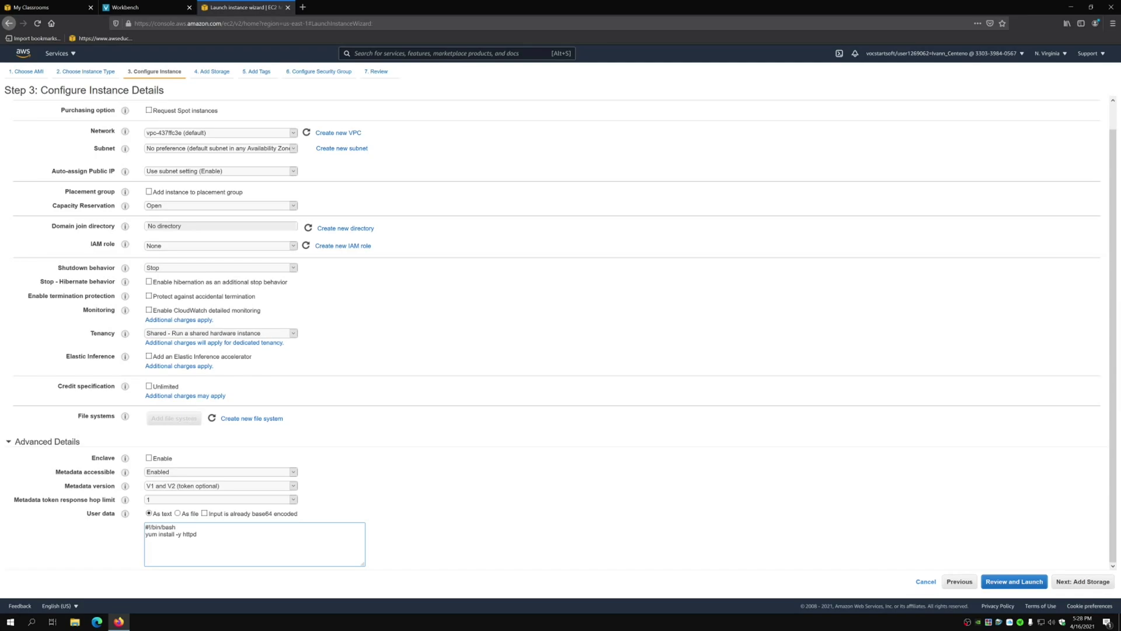
type("system")
type("ctl enable httpd ")
type("system")
type("ctl start http")
Step: Append an echo line that writes the HTML heading "This is a test. Hello!" to /var/www/http/index.html
type("cho")
type("'<html><h1>T")
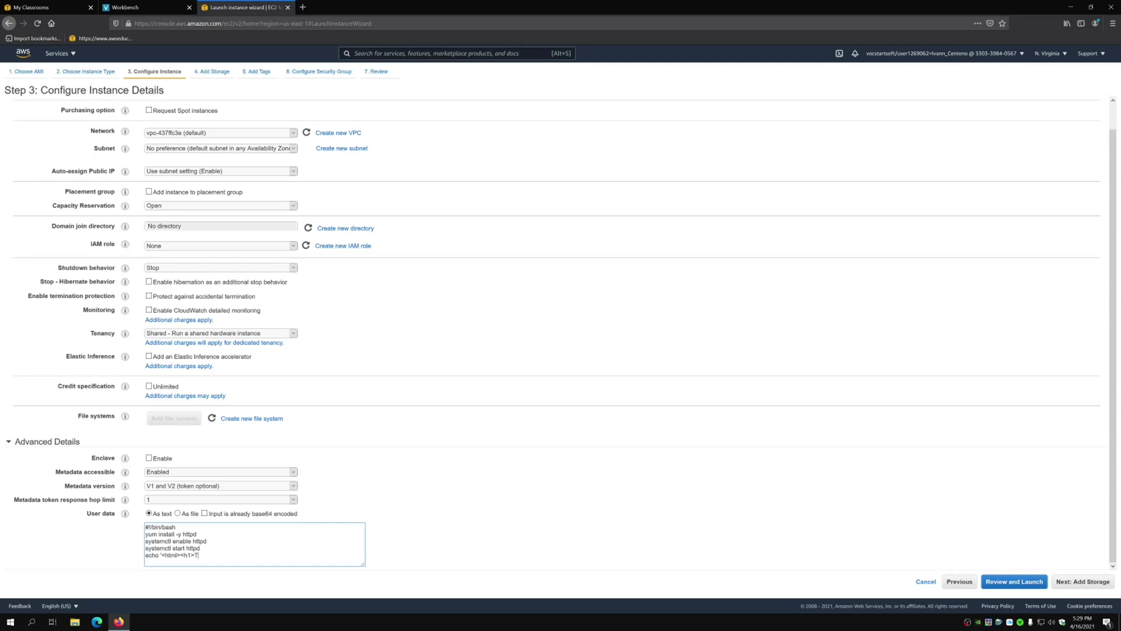
type("si")
key("BackSpace")
key("BackSpace")
type("is a test. Hello")
type("!</e")
key("BackSpace")
type("h1></httml")
type("http/index.html")
type("www/")
left_click_drag(145, 538, 201, 549)
left_click(201, 548)
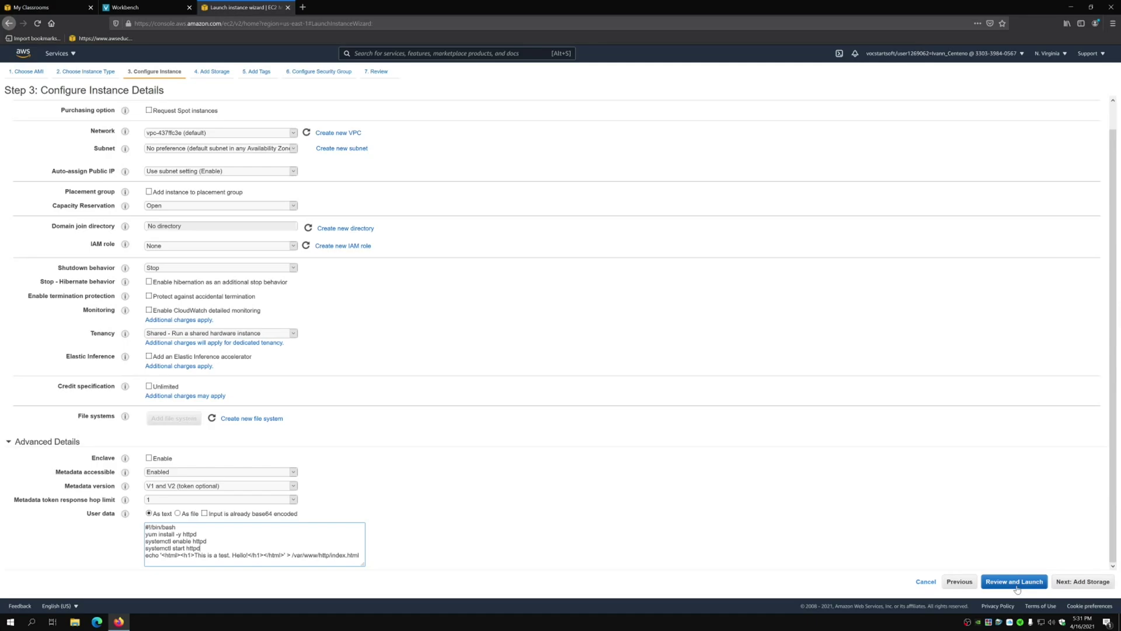
Step: Keep the default storage settings and add a tag with key Name and value webserver-1
left_click(1069, 584)
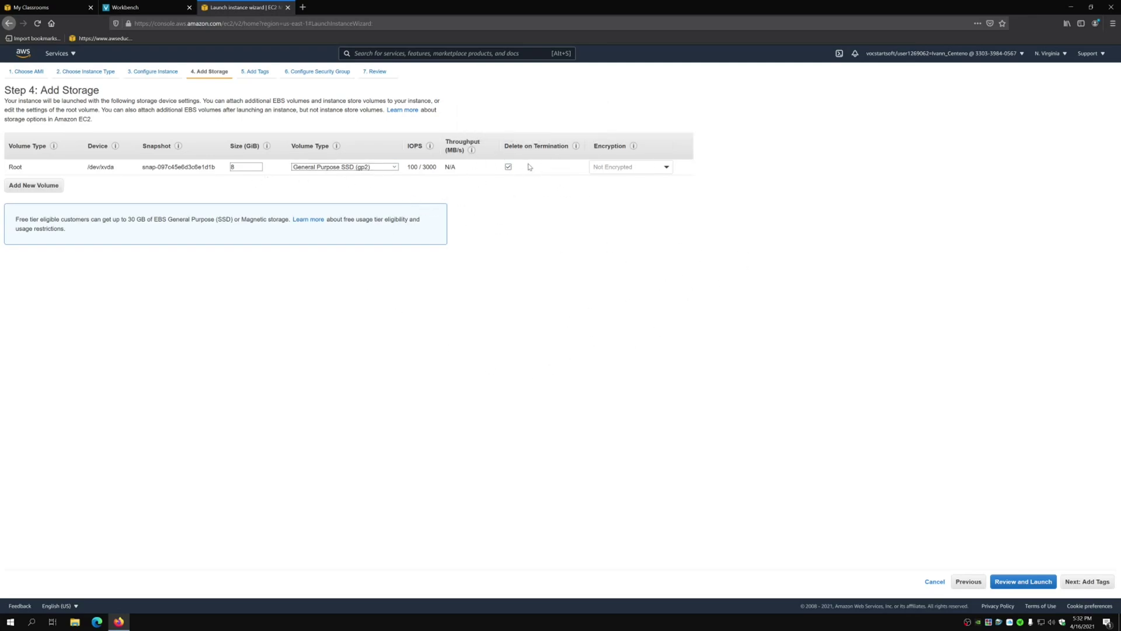
left_click(1098, 587)
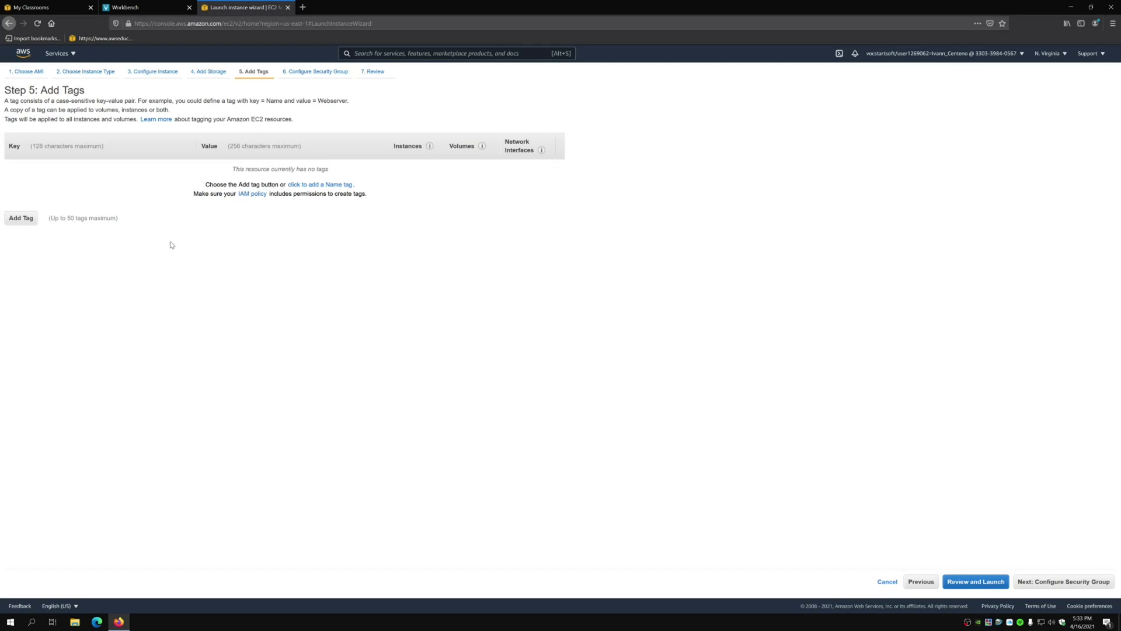
left_click(21, 217)
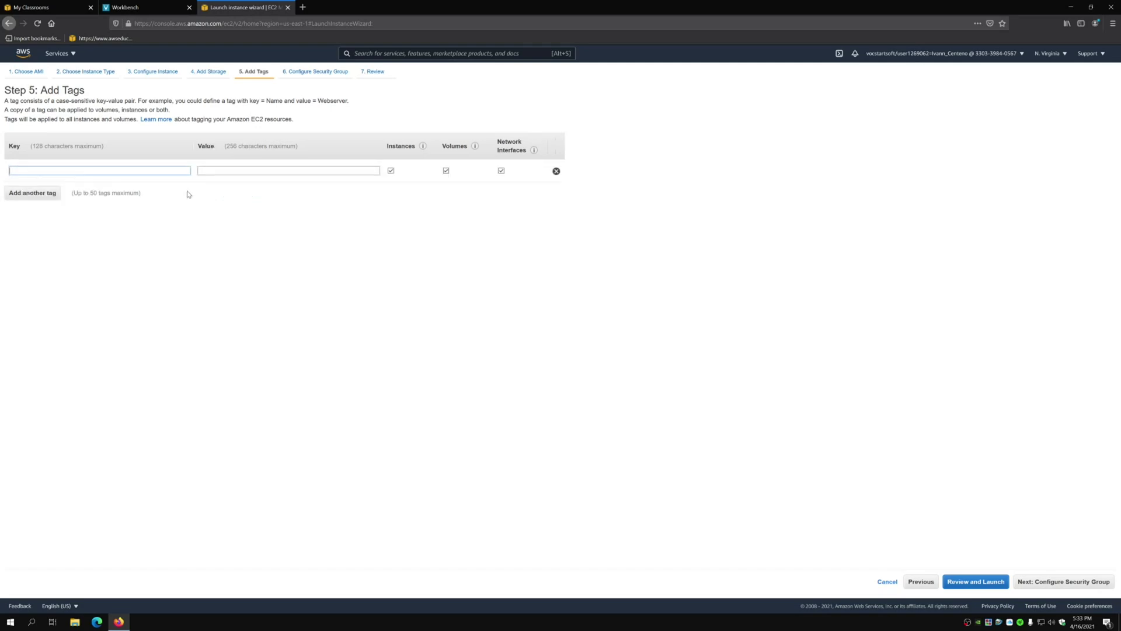
type("Name")
key("Tab")
type("webserver-1")
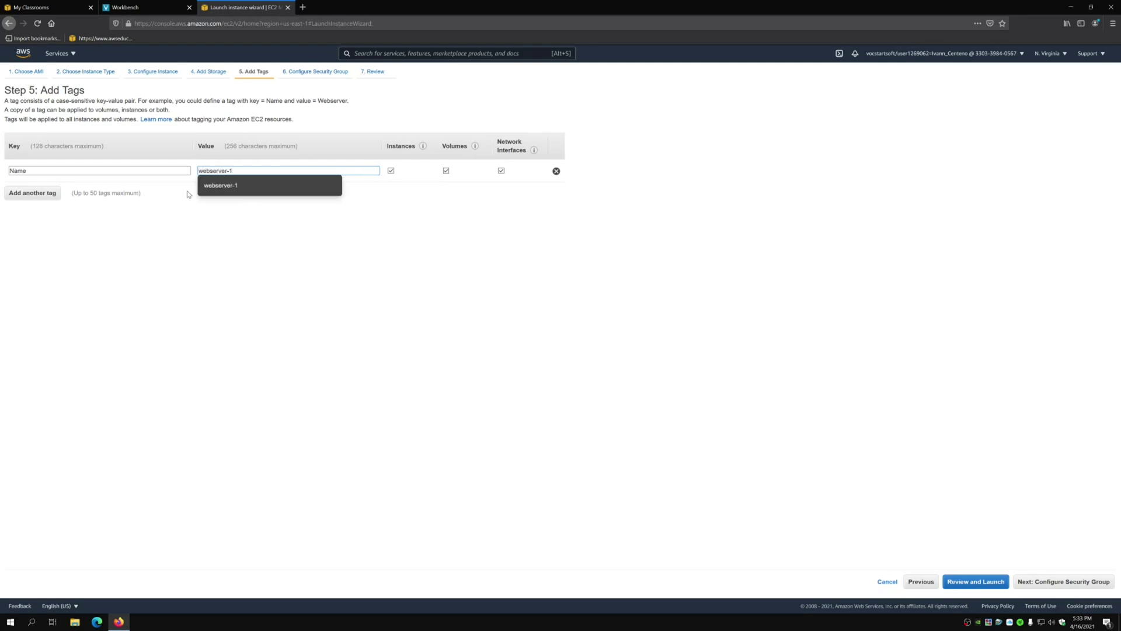
left_click(234, 185)
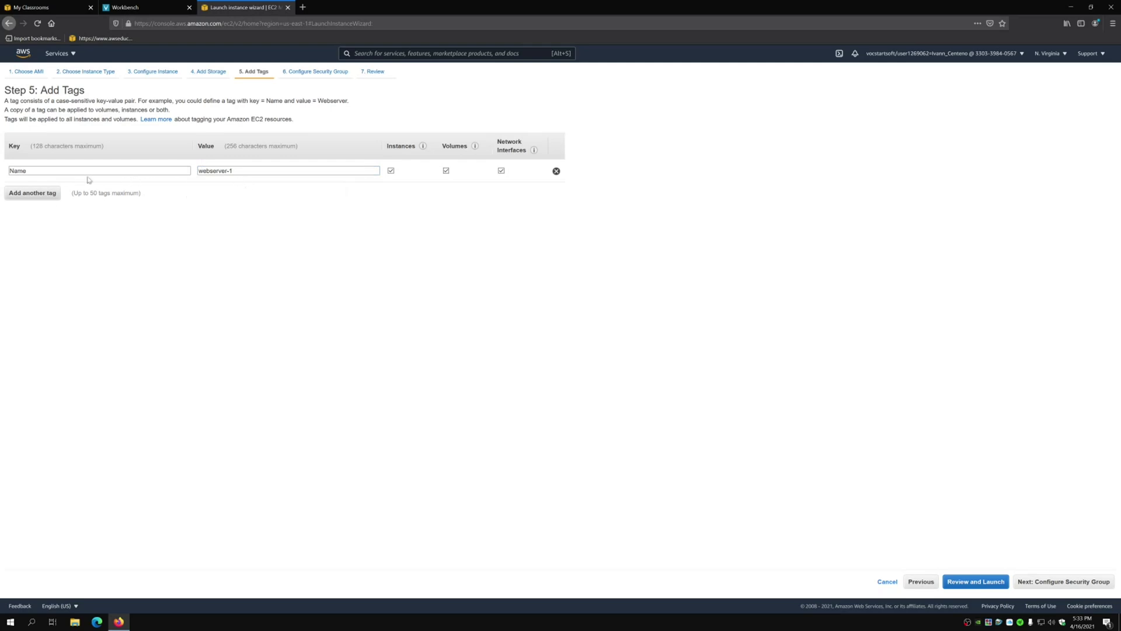
Step: Add a second tag with key Department and value Development
left_click(19, 195)
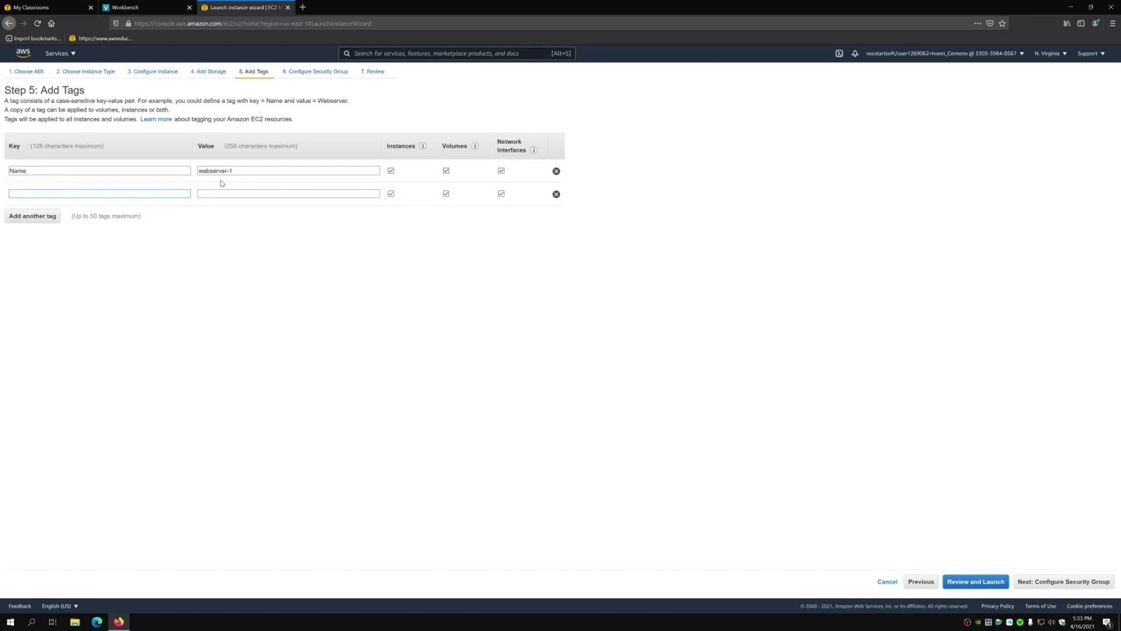
type("Department")
key("Tab")
type("Development")
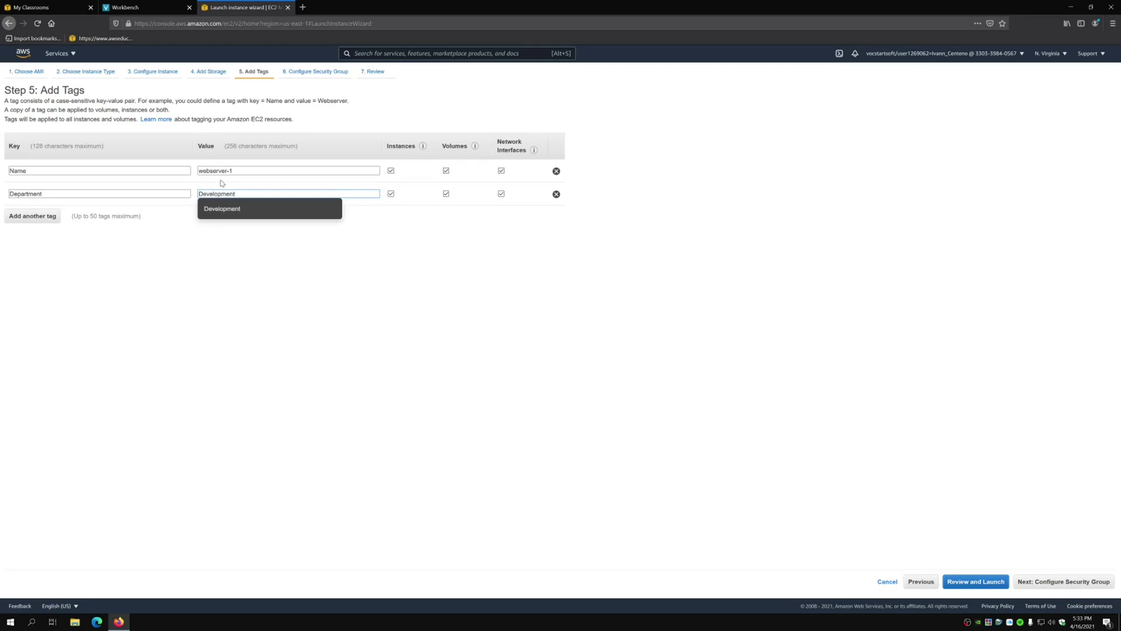
left_click(112, 279)
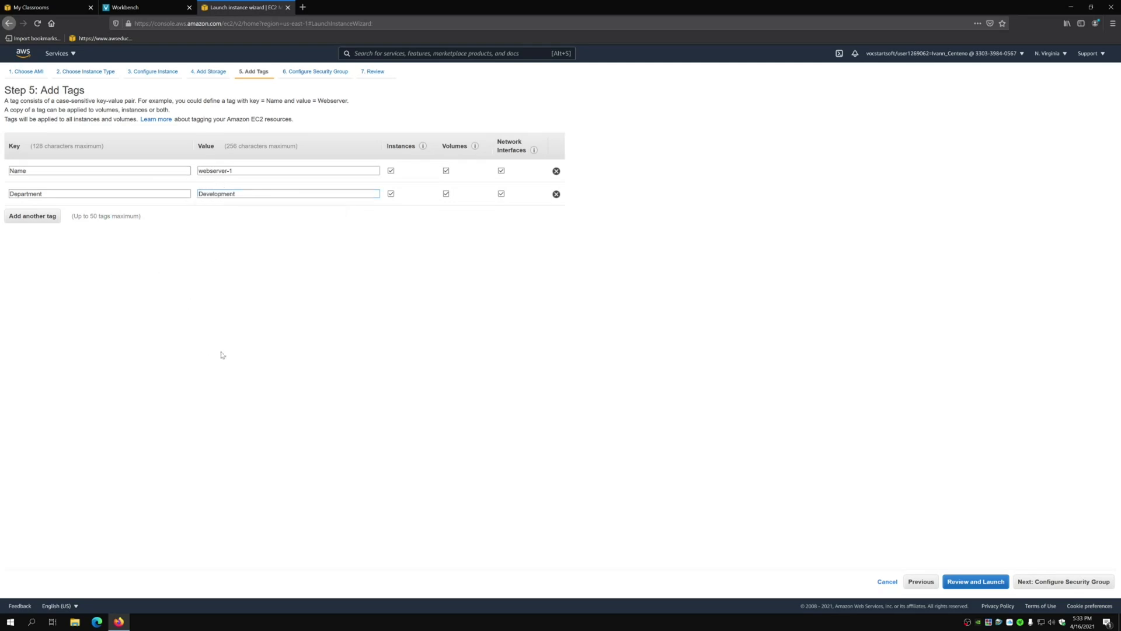
left_click(186, 170)
key("Tab")
left_click(257, 195)
left_click(23, 217)
type("Manager")
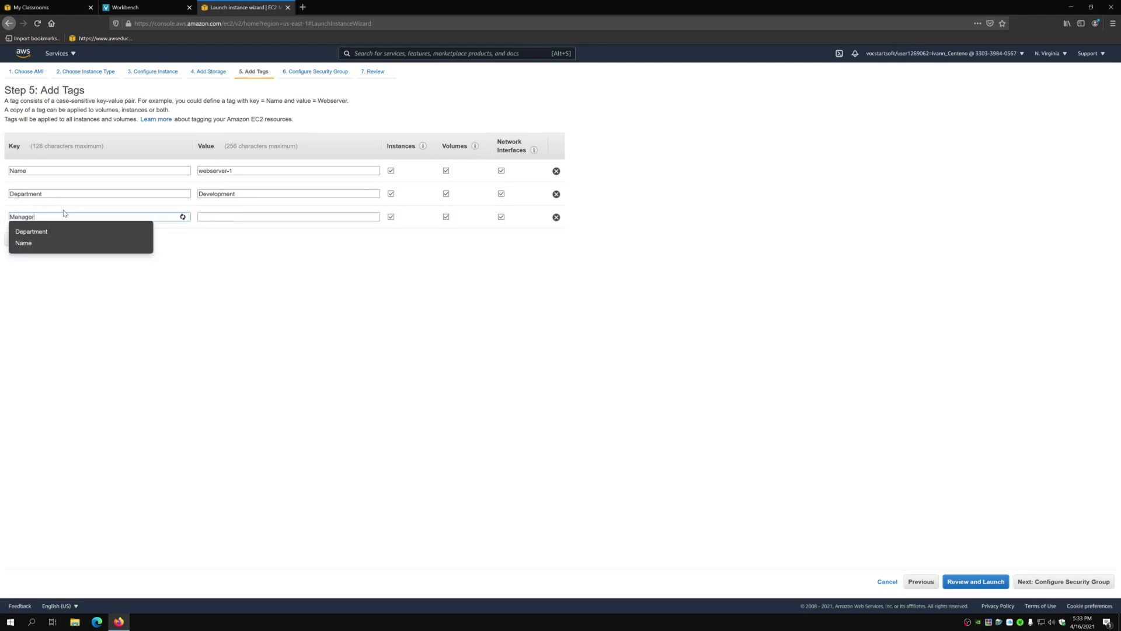
key("Tab")
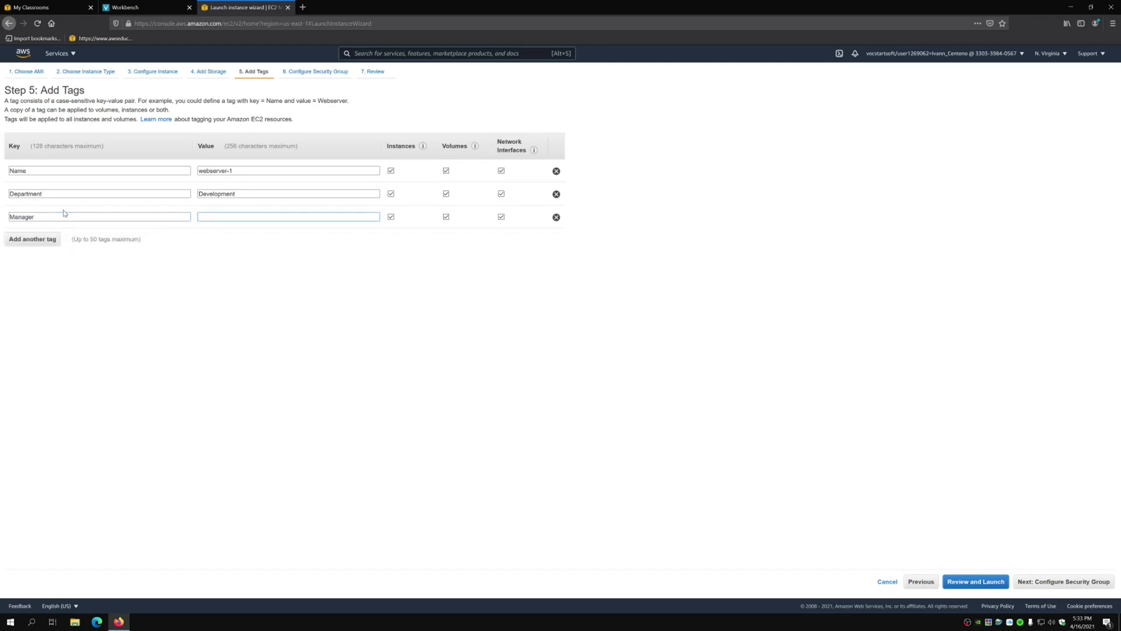
type("John Doe")
left_click(557, 217)
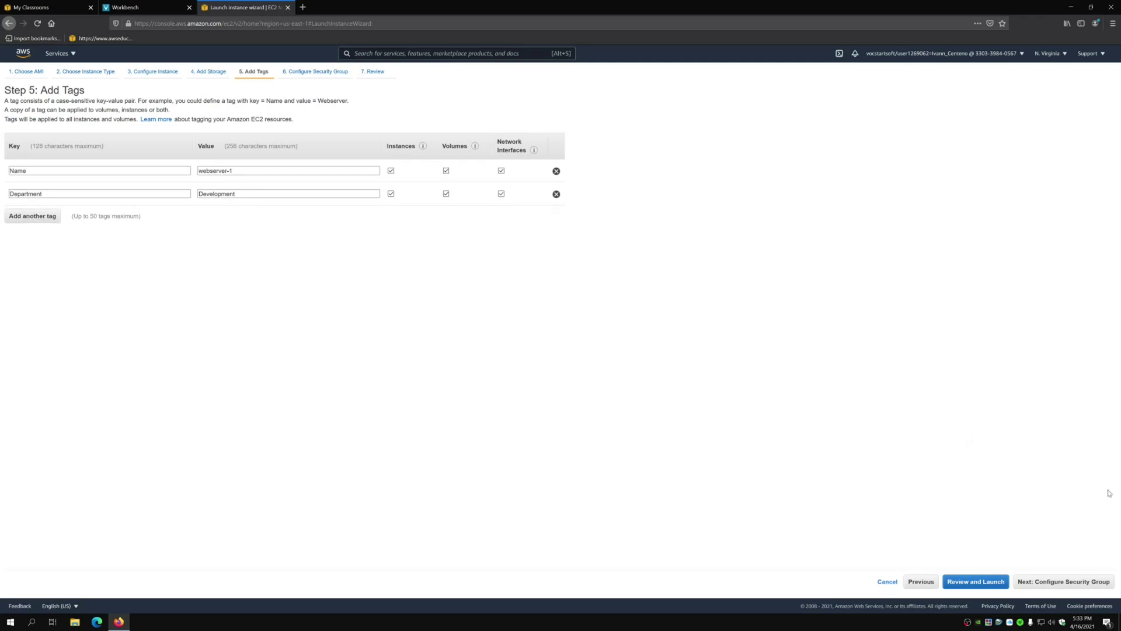
Step: Continue to the security group settings, name the new group webserver-sg and describe it as "Security group for test webservers"
left_click(1064, 588)
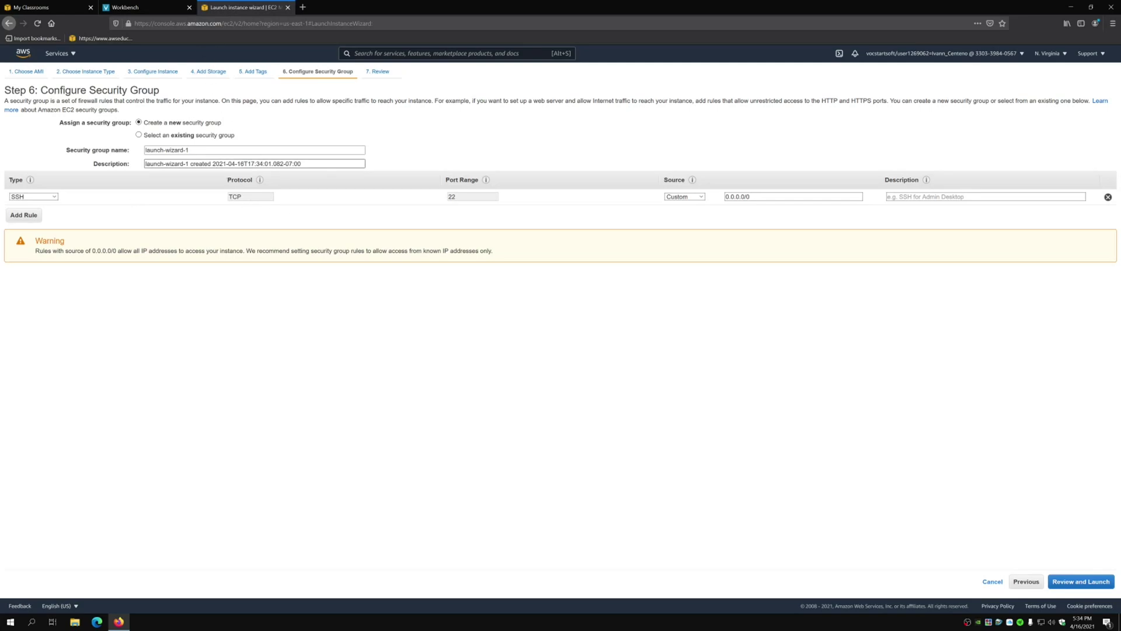
key("Tab")
type("webserver-sg")
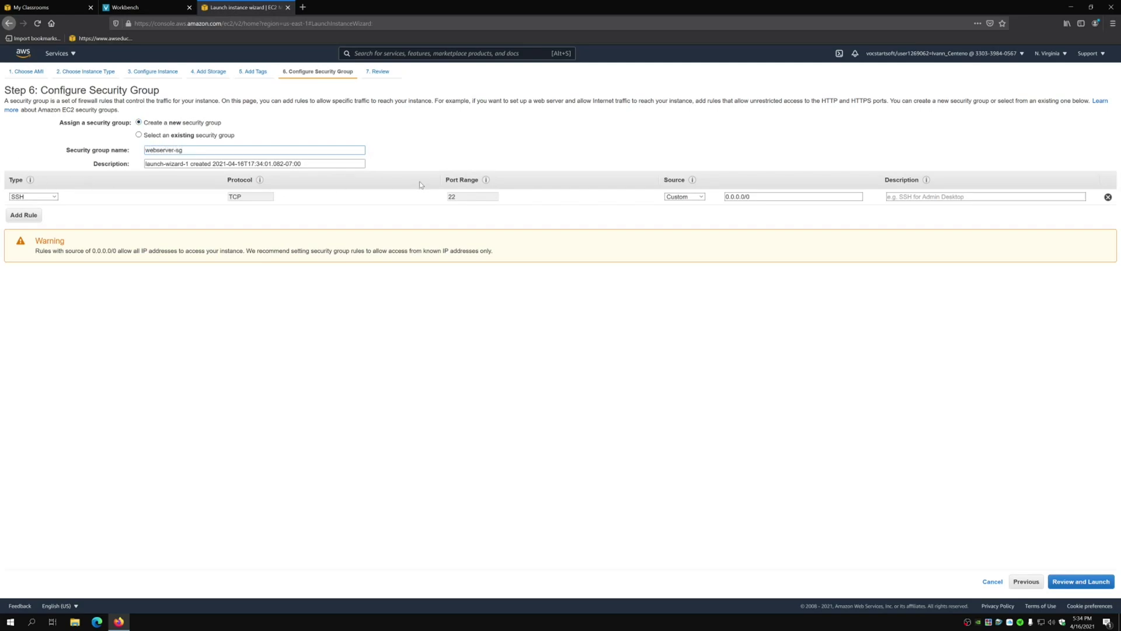
key("ctrl+a")
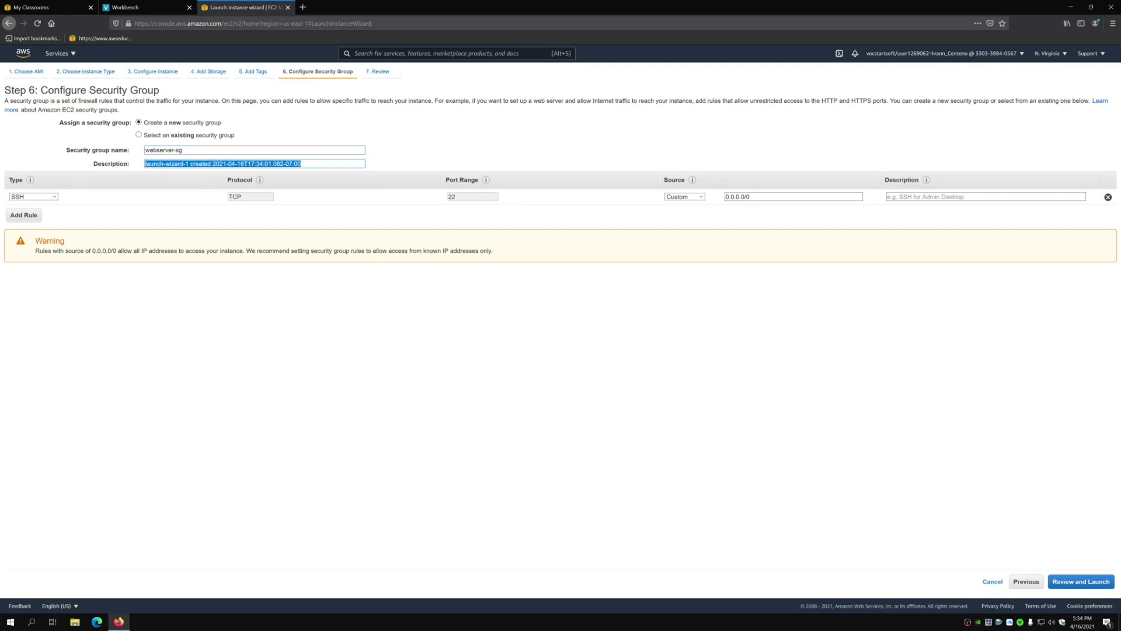
type("G")
type("ecurity group for")
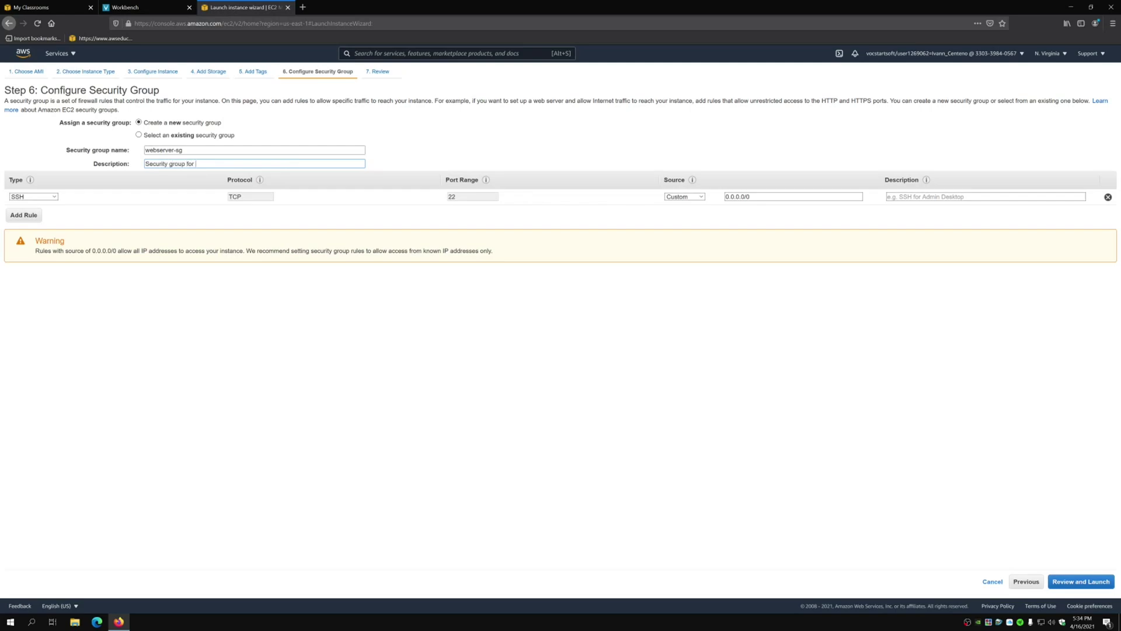
type(" test webservers")
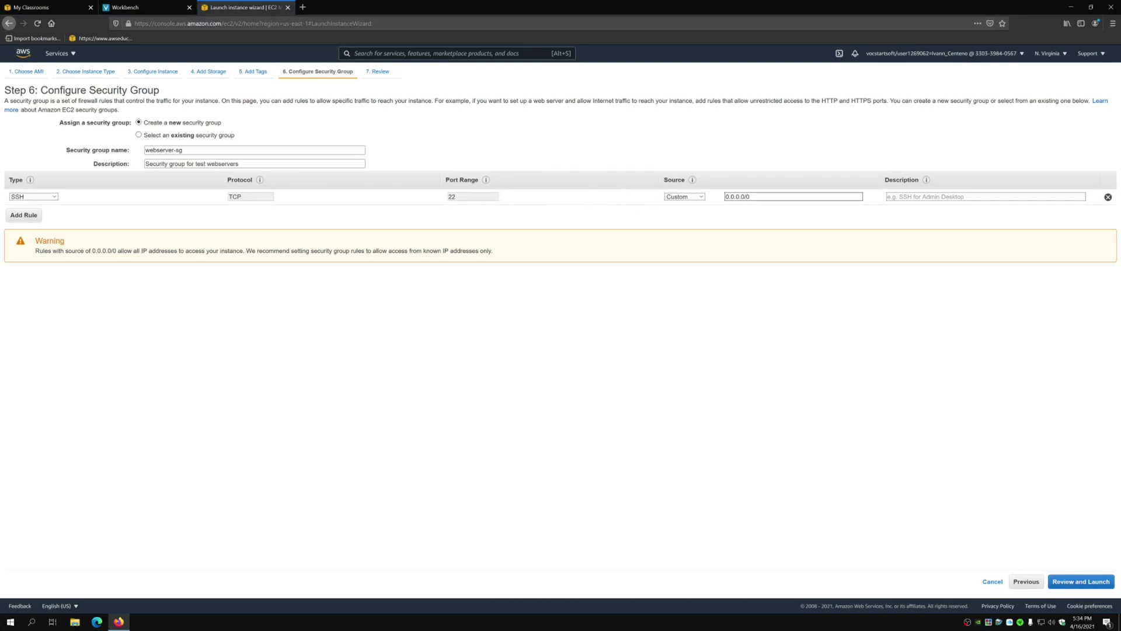
Step: Give the existing SSH rule the description "SSH from anywhere"
left_click(728, 194)
left_click(920, 197)
type("SSH from abn")
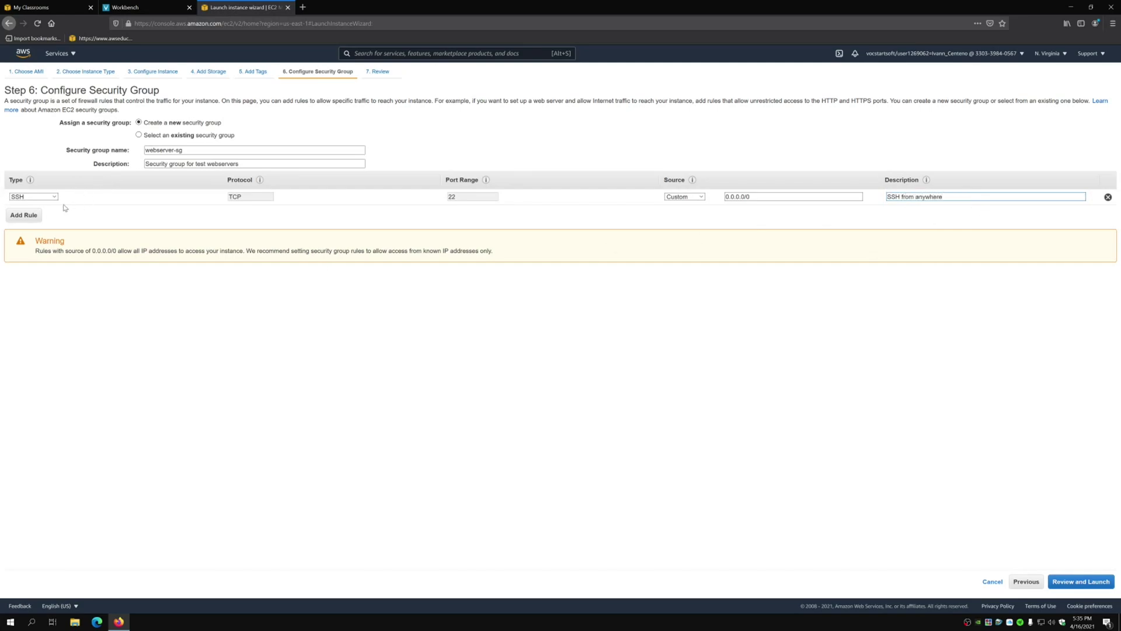
Step: Add an HTTP rule to the security group with the description "HTTP from anywhere"
left_click(33, 215)
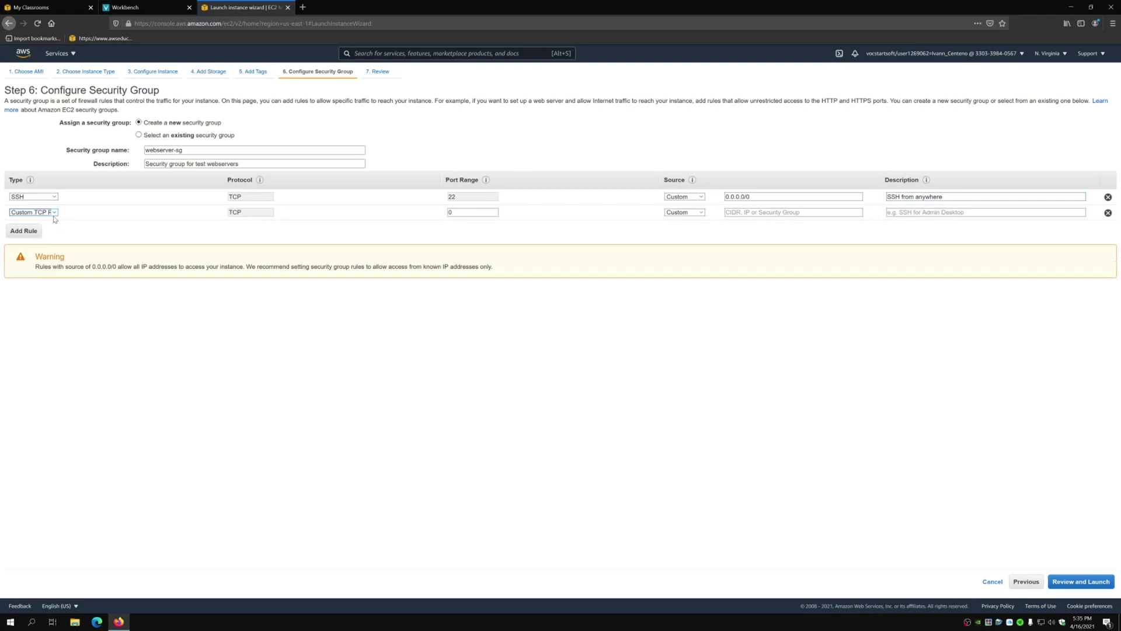
left_click(35, 213)
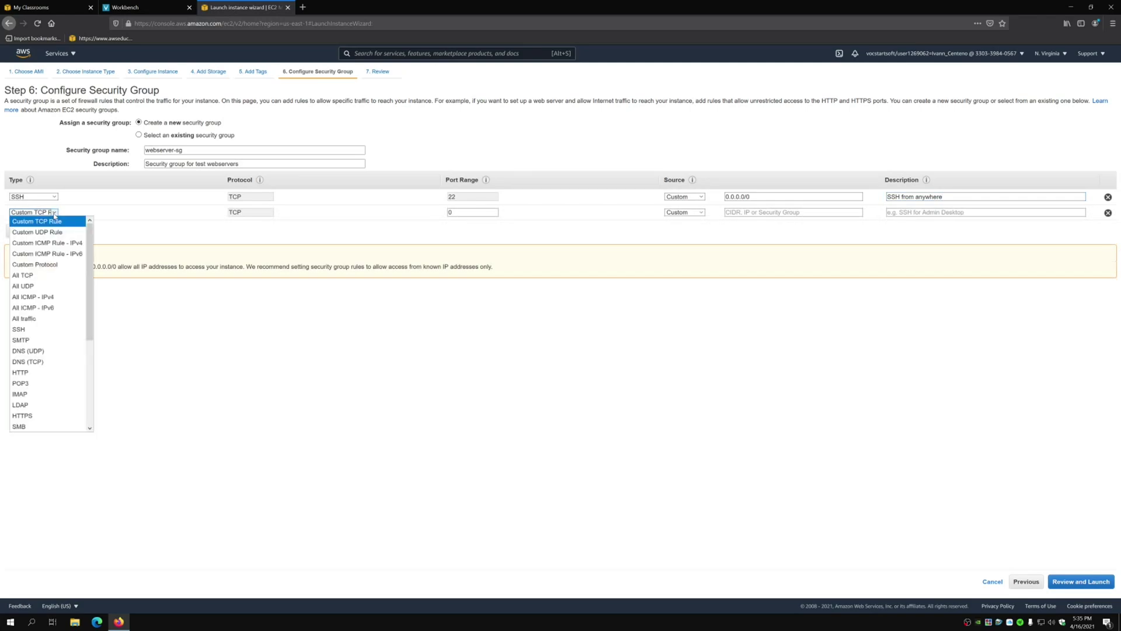
left_click(32, 373)
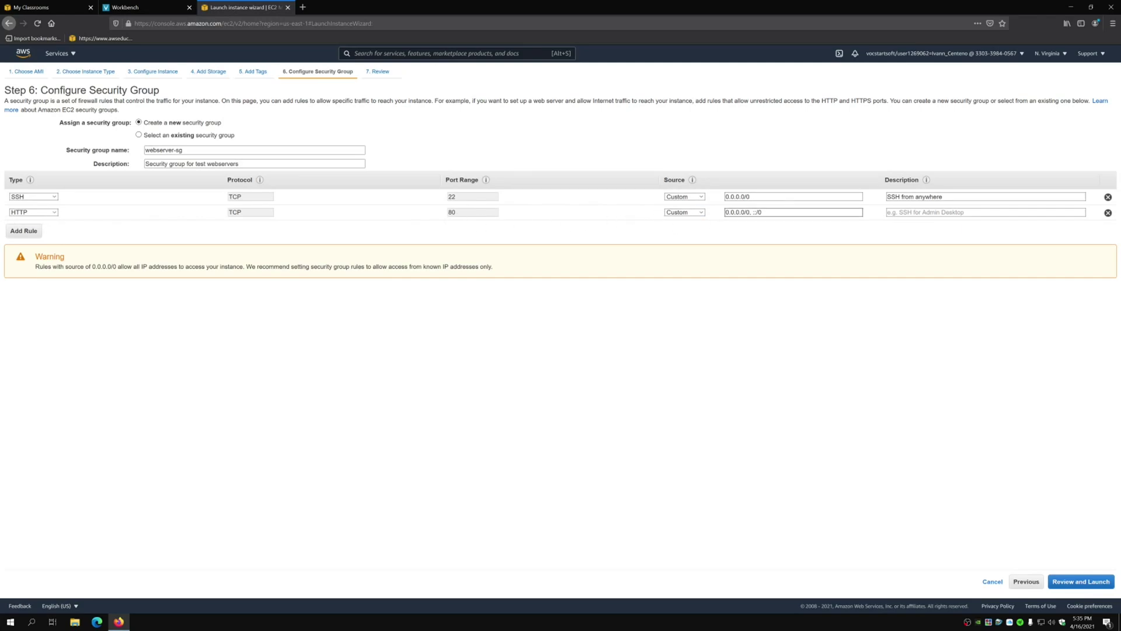
key("Tab")
type("HT")
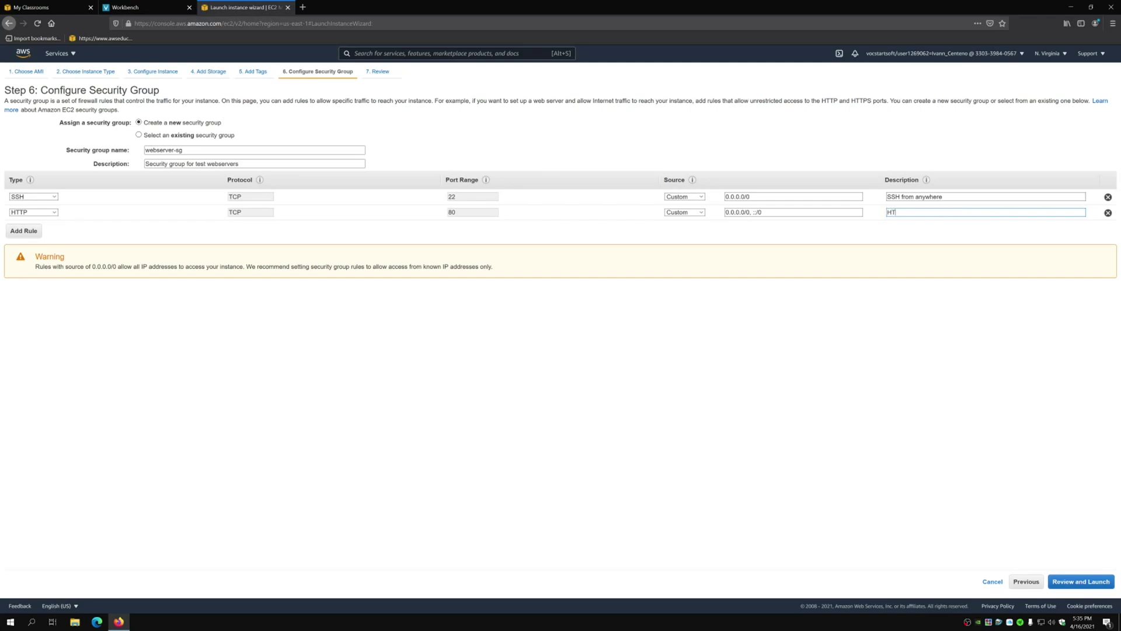
type("TP from anywhere")
triple_click(800, 261)
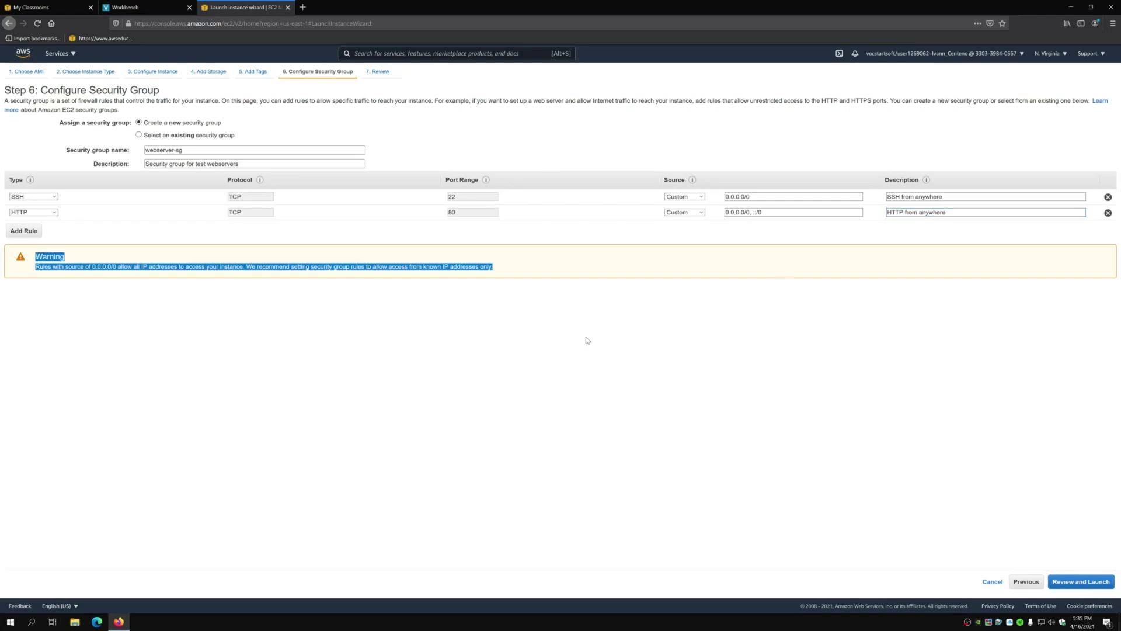
left_click(354, 373)
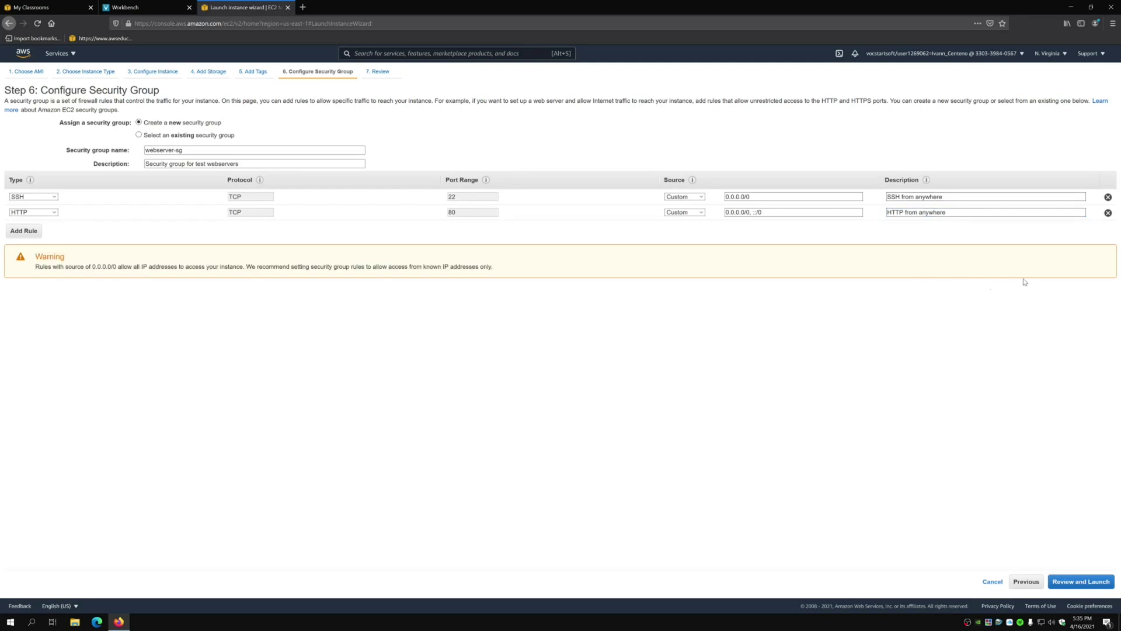
Step: Proceed to the launch review and examine the expanded instance details, storage and tags
left_click(1070, 582)
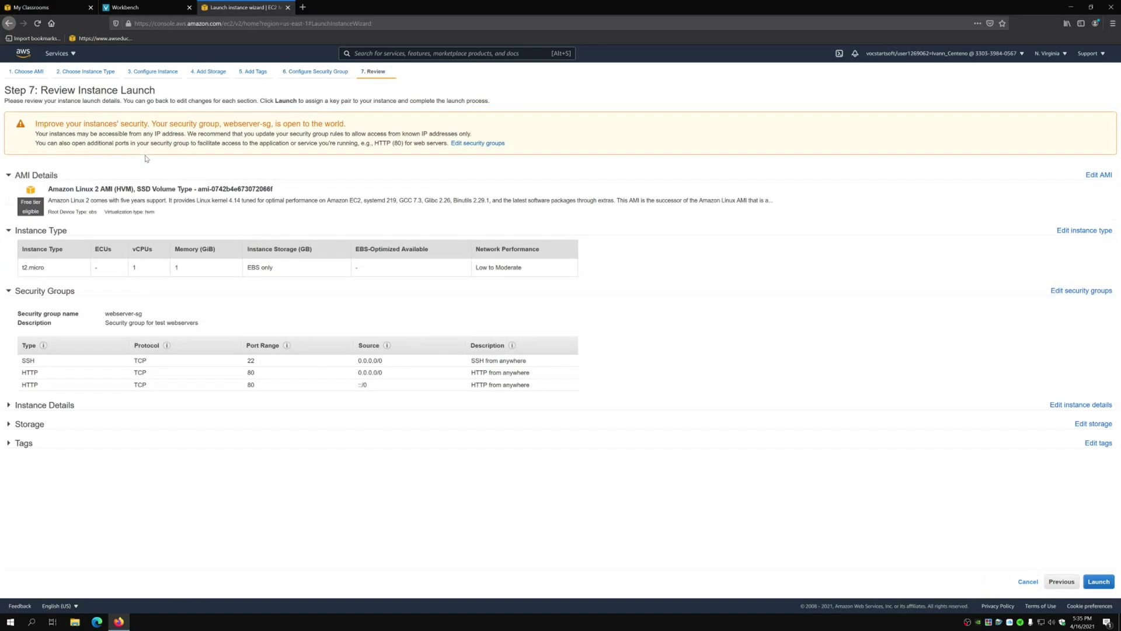
left_click(21, 407)
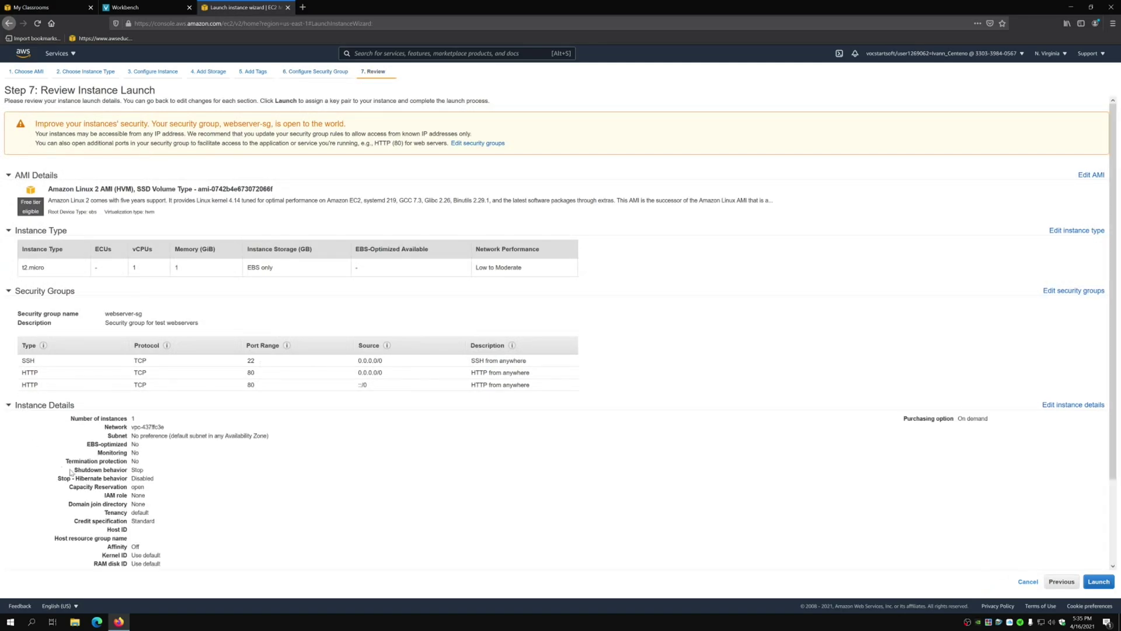
scroll(24, 415, "down", 2)
left_click(25, 542)
scroll(25, 542, "down", 1)
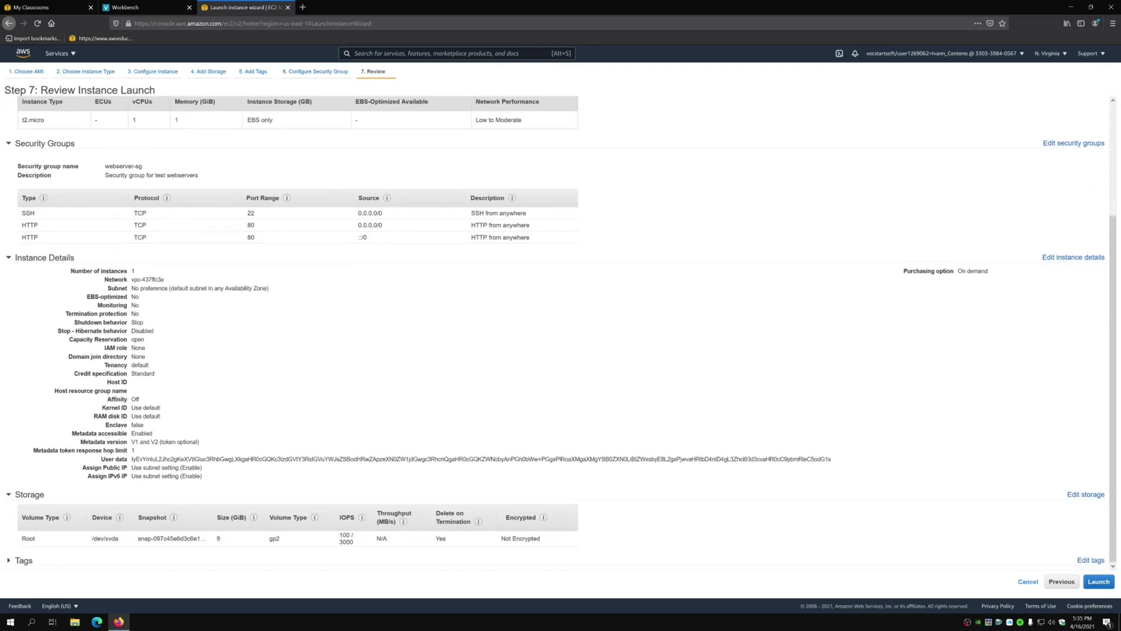
left_click(46, 563)
scroll(211, 477, "down", 1)
scroll(344, 502, "up", 4)
scroll(420, 432, "down", 3)
scroll(480, 409, "down", 1)
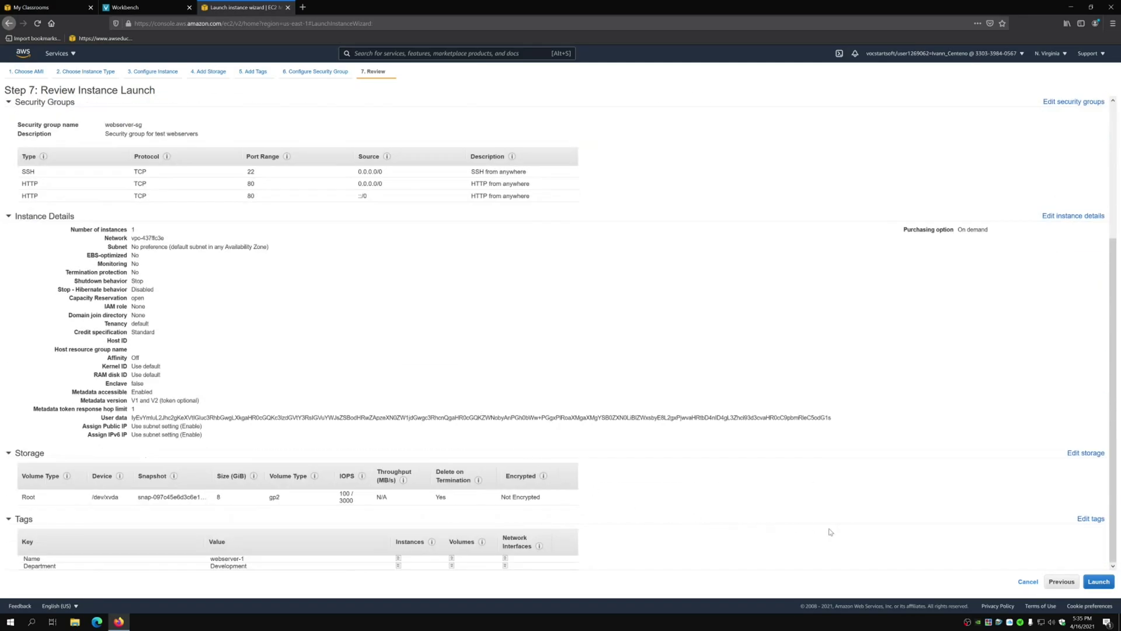
Step: Start the launch, create a new key pair named webserver-1-key and save its private key file
left_click(1099, 581)
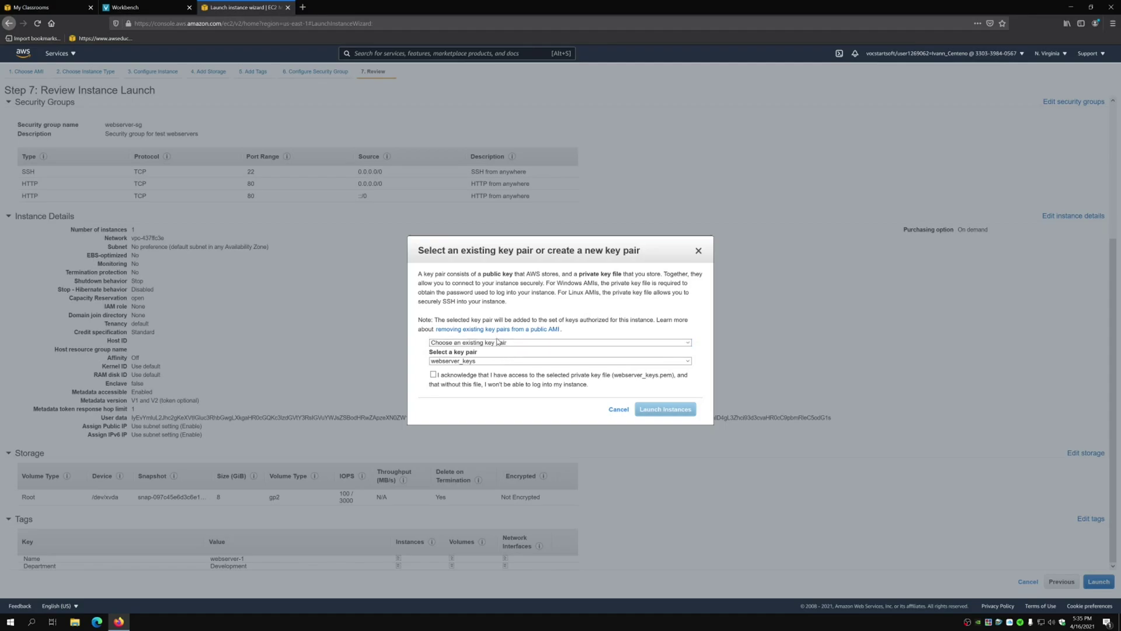
left_click(497, 342)
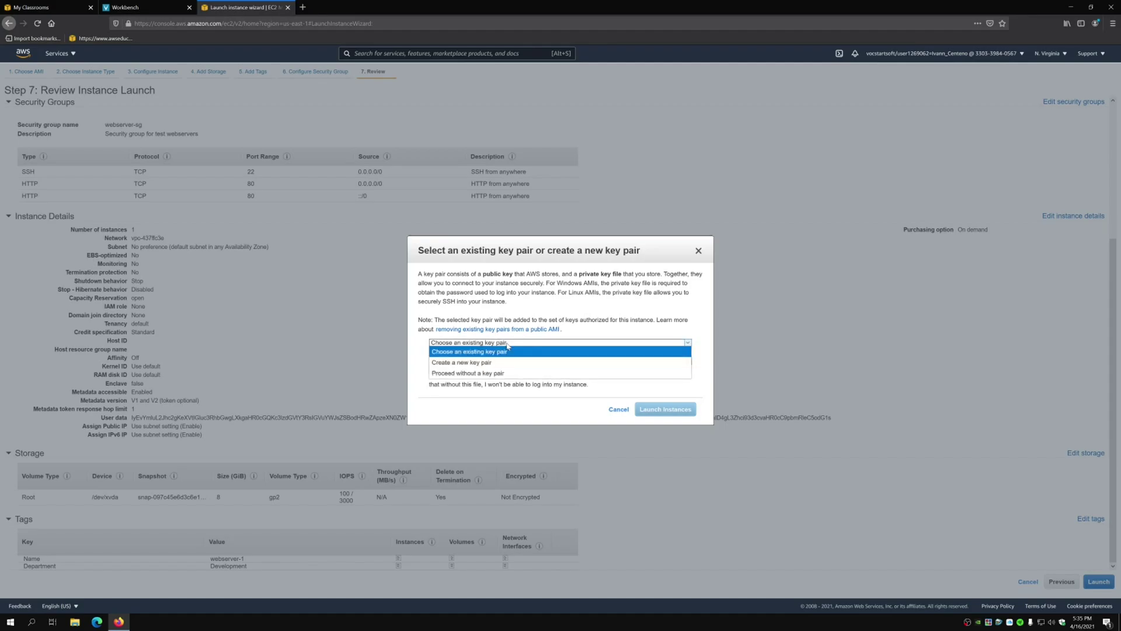
left_click(467, 363)
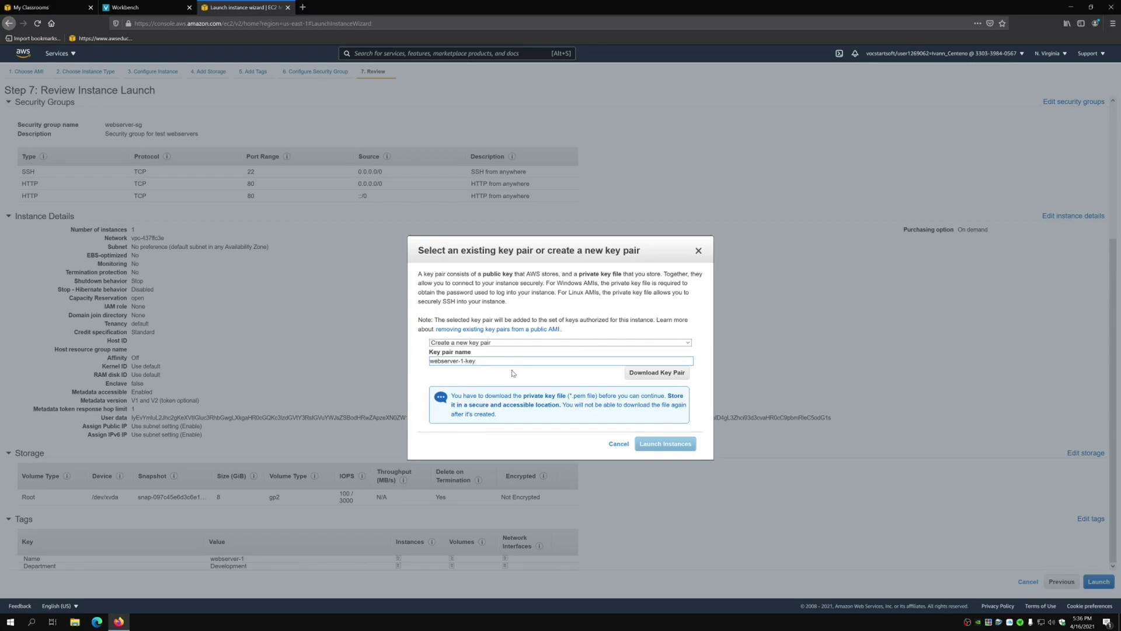
left_click(648, 378)
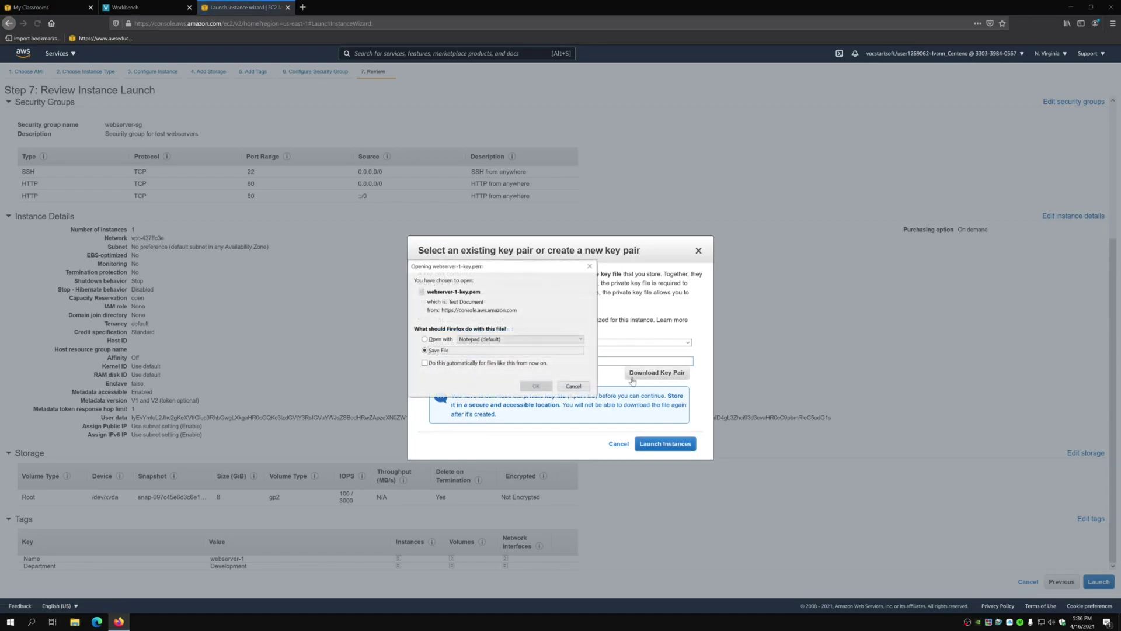
left_click(536, 385)
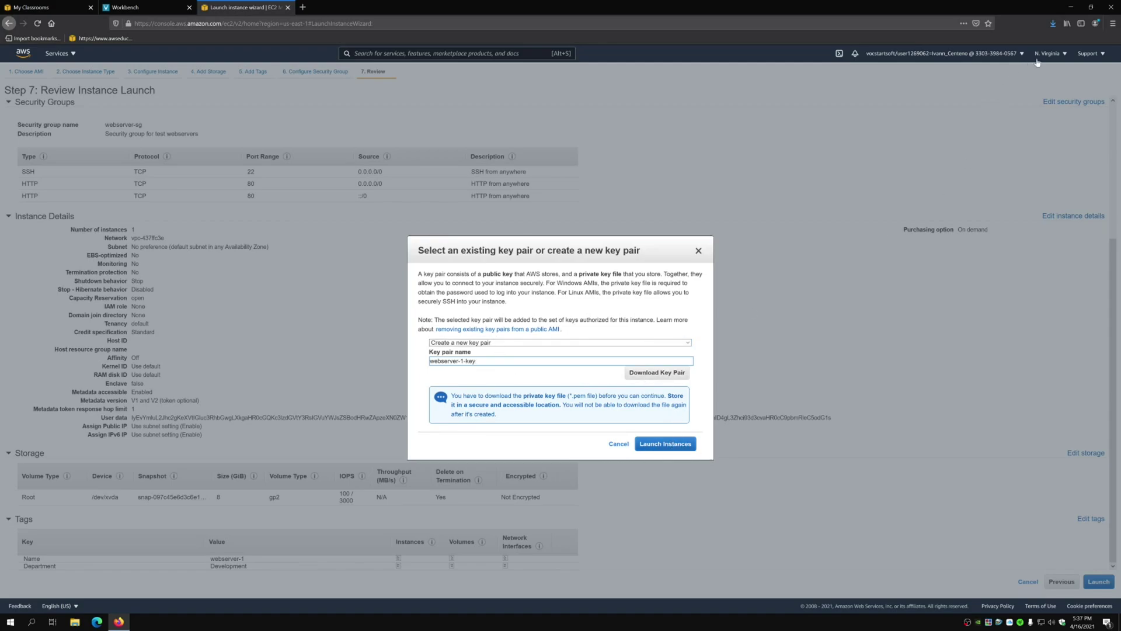
Step: Check the downloaded key file and try to launch the instance with the new key pair
left_click(1054, 23)
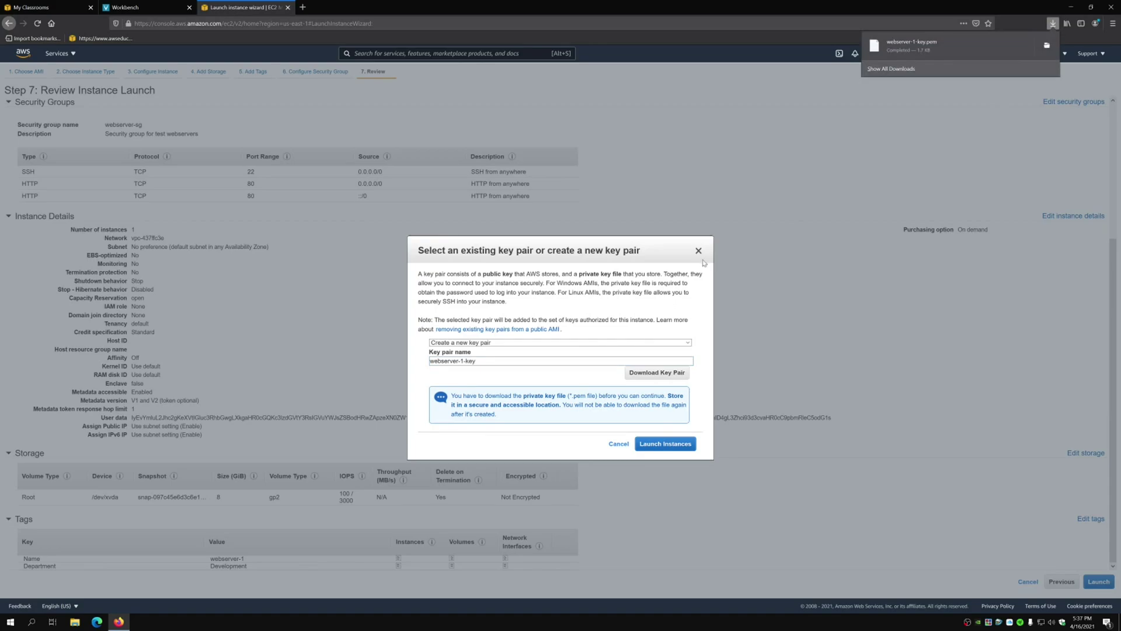
left_click(587, 443)
left_click(648, 445)
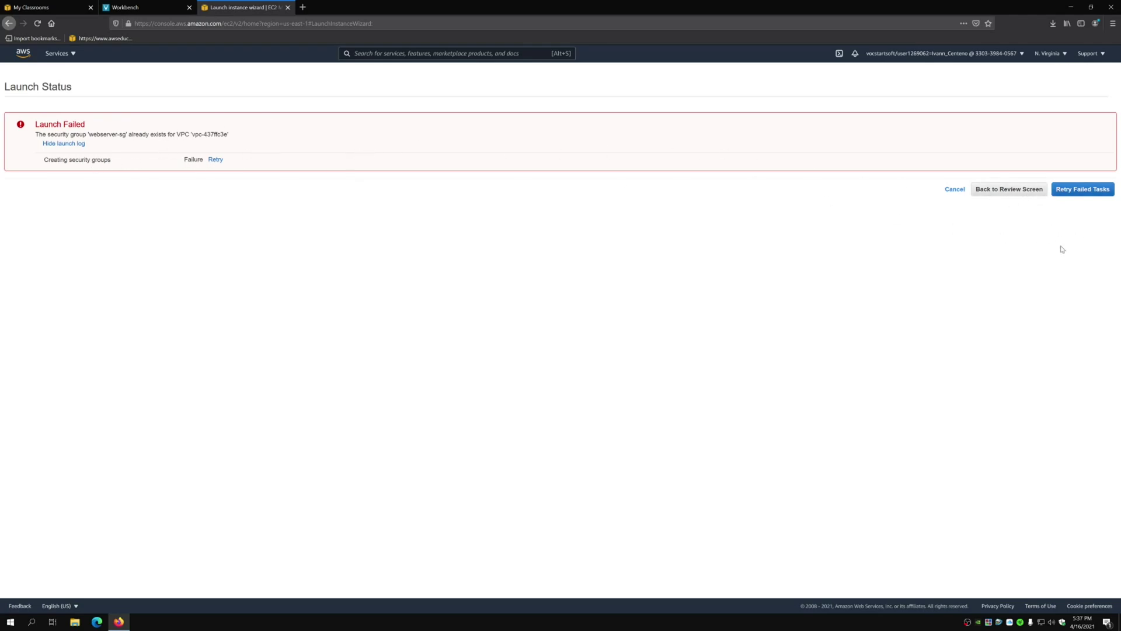
Step: Return from the launch status to the security group settings, rename the group webserver-sg1 and go back to the review
left_click(1010, 191)
scroll(194, 268, "down", 3)
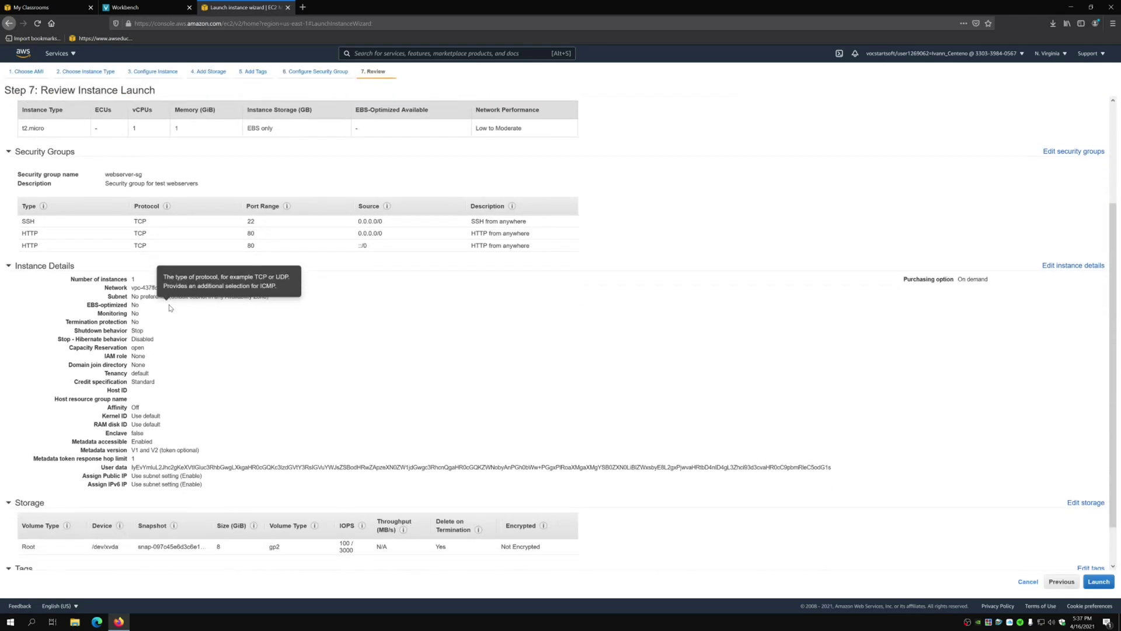
scroll(514, 324, "up", 3)
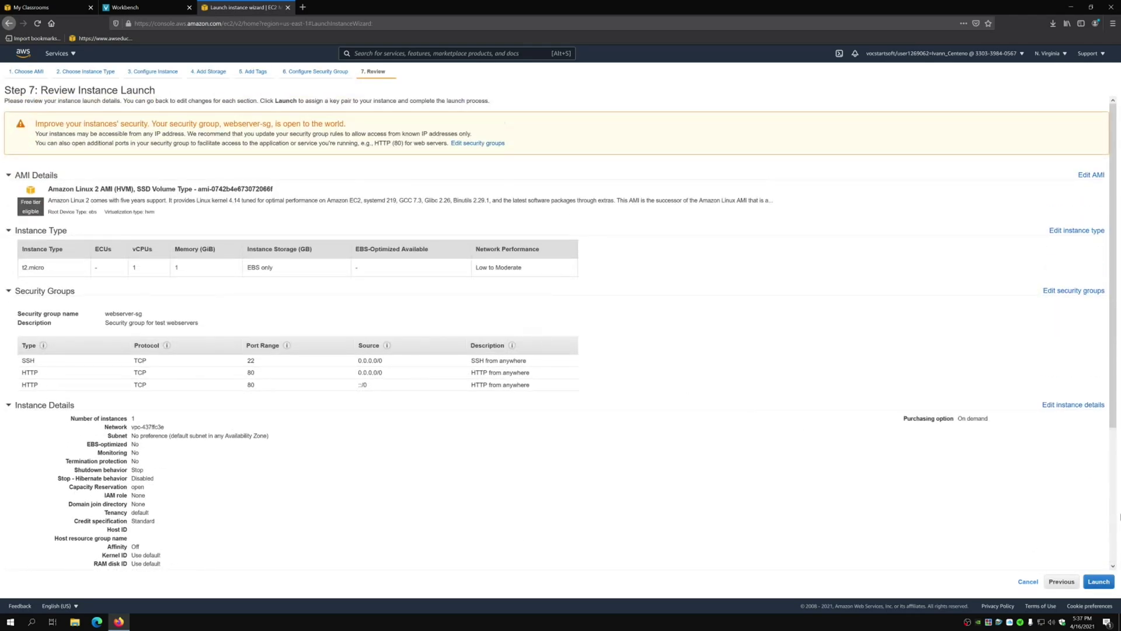
left_click(1067, 581)
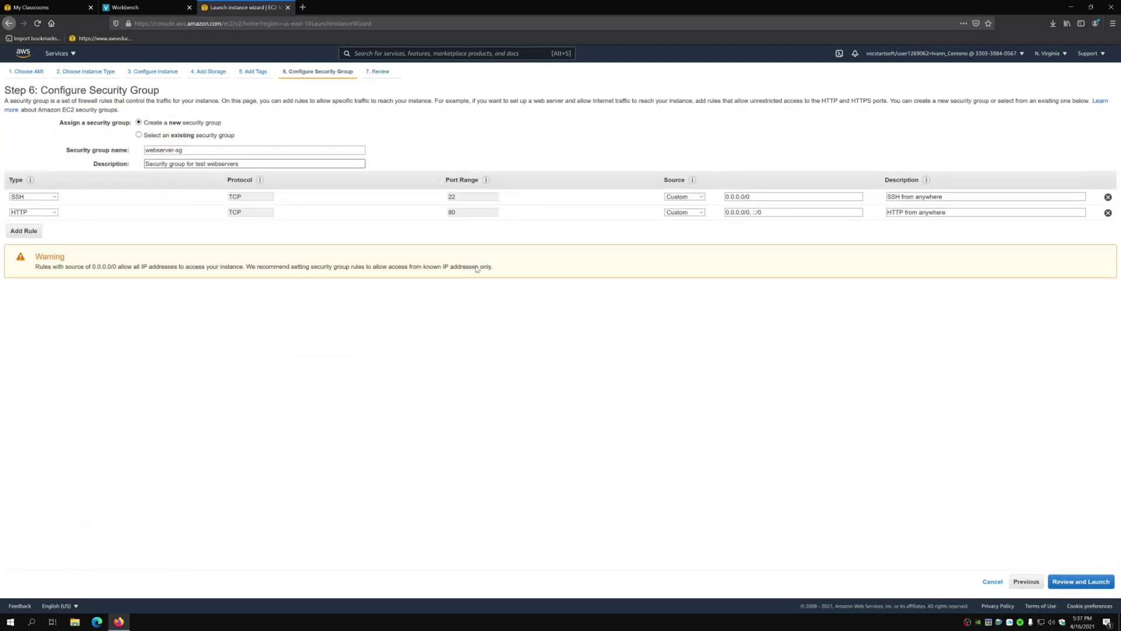
left_click(306, 151)
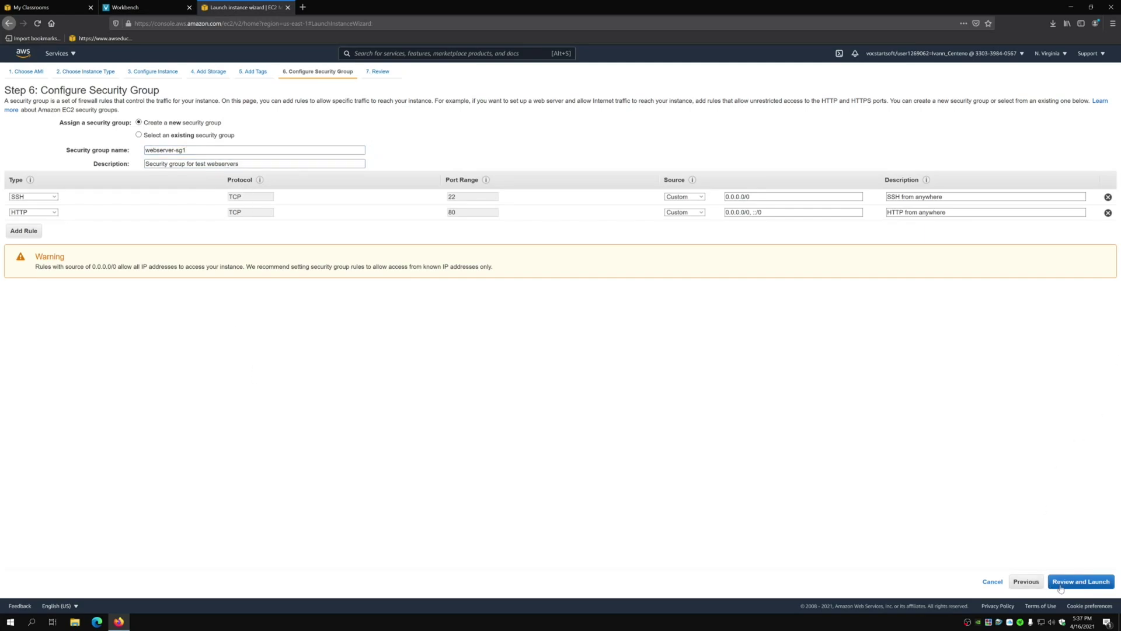
left_click(1086, 583)
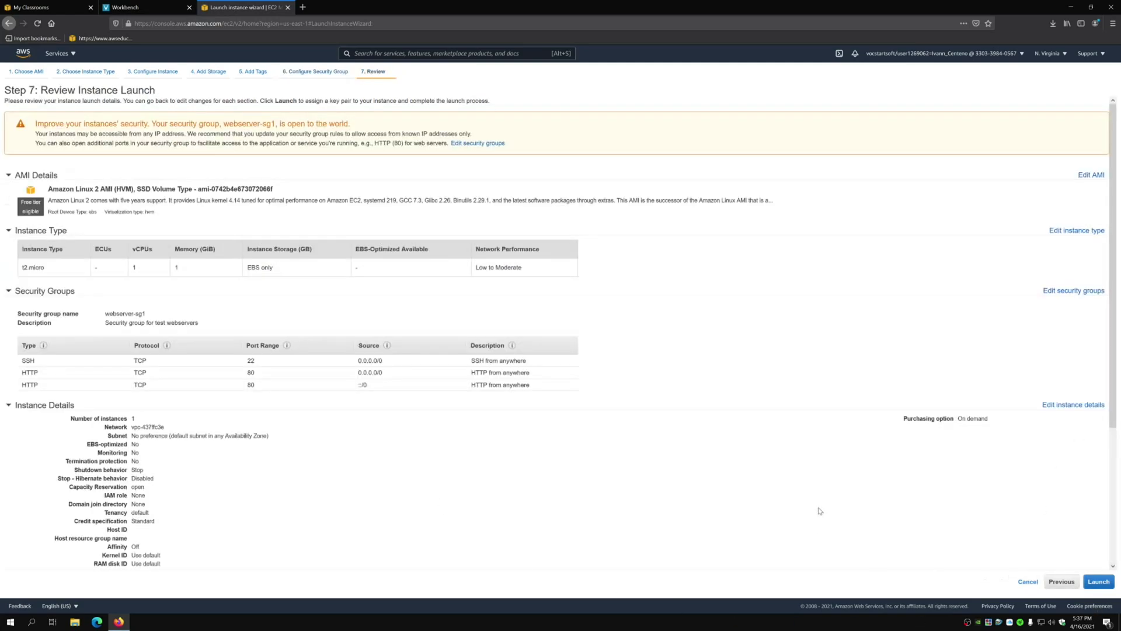
Step: Launch the reviewed instance with the existing key pair webserver-1-key, acknowledging access to its private key file
scroll(193, 281, "down", 4)
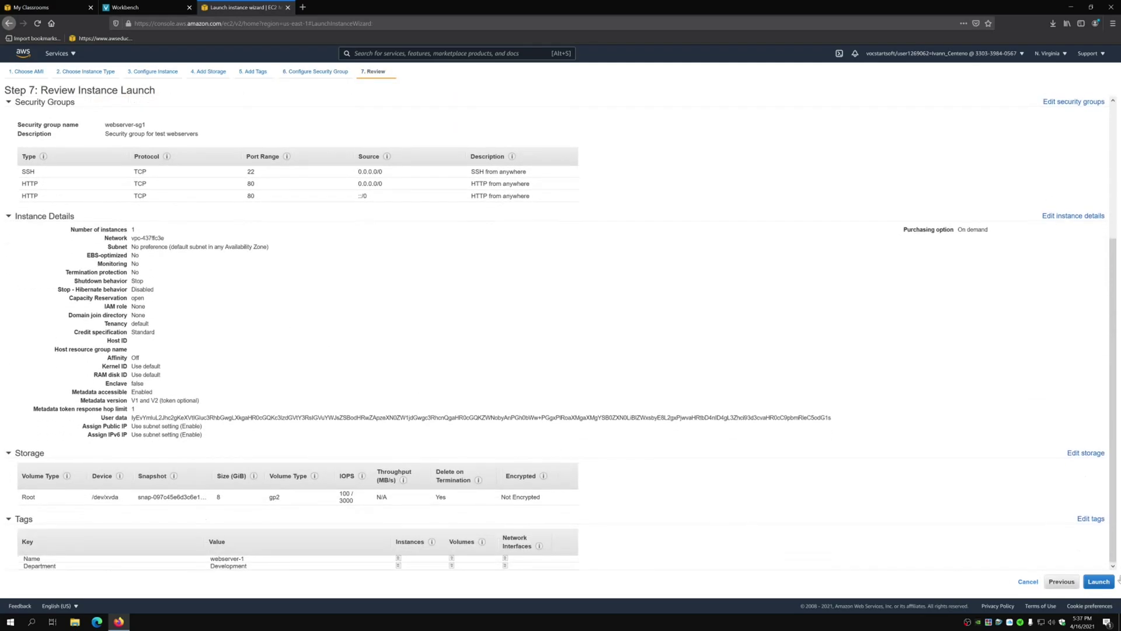
left_click(1105, 583)
left_click(473, 343)
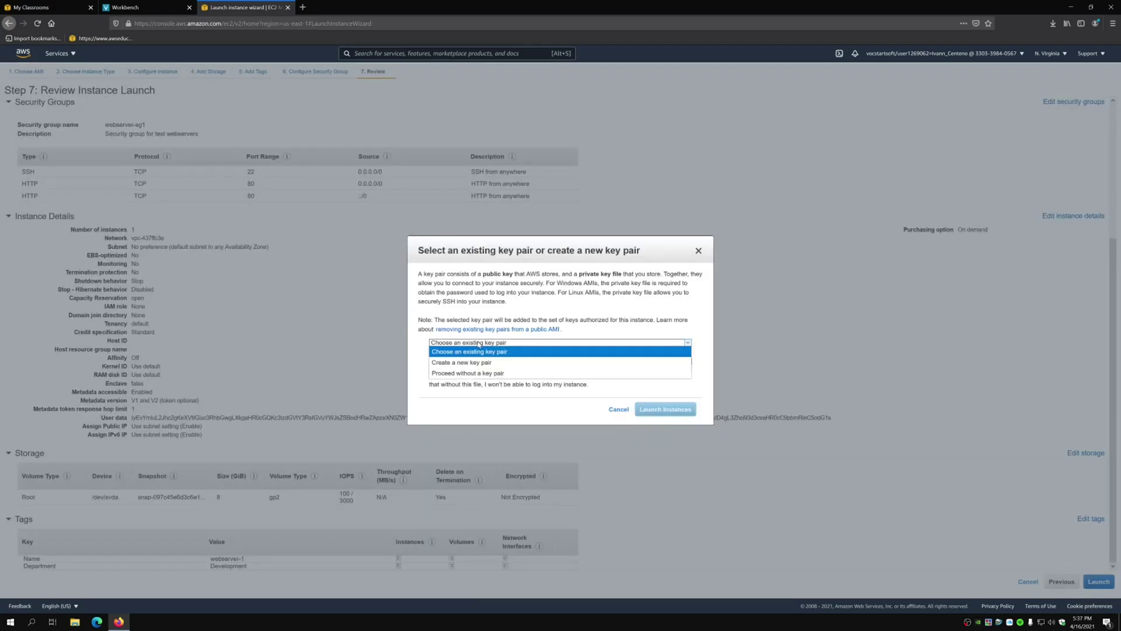
left_click(476, 372)
left_click(468, 329)
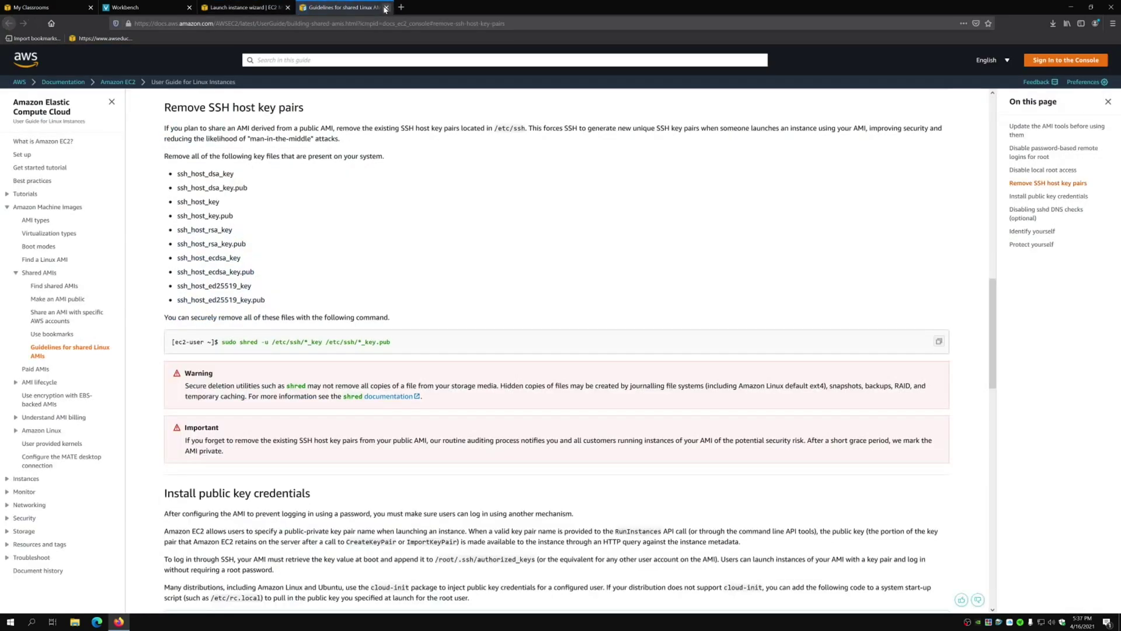
left_click(386, 7)
left_click(466, 343)
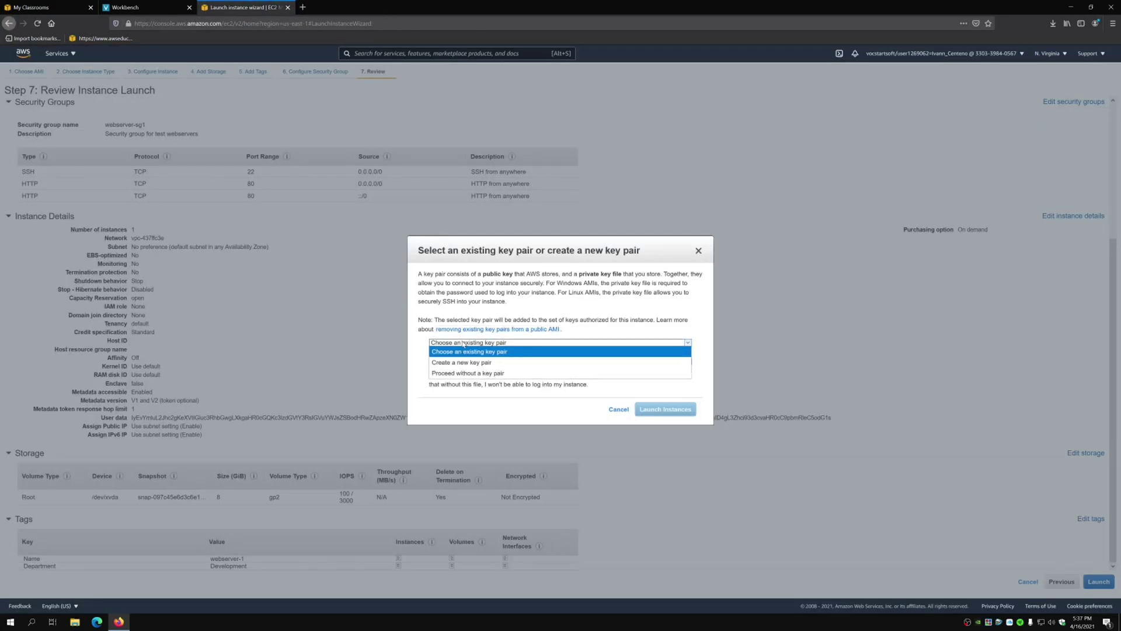
left_click(538, 351)
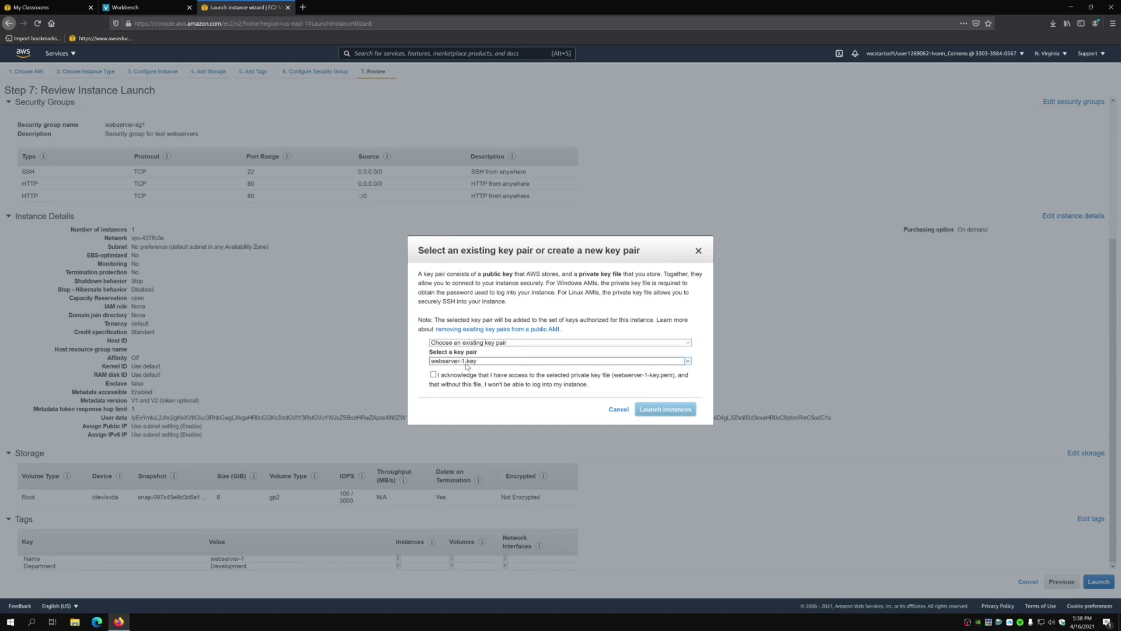
left_click(433, 375)
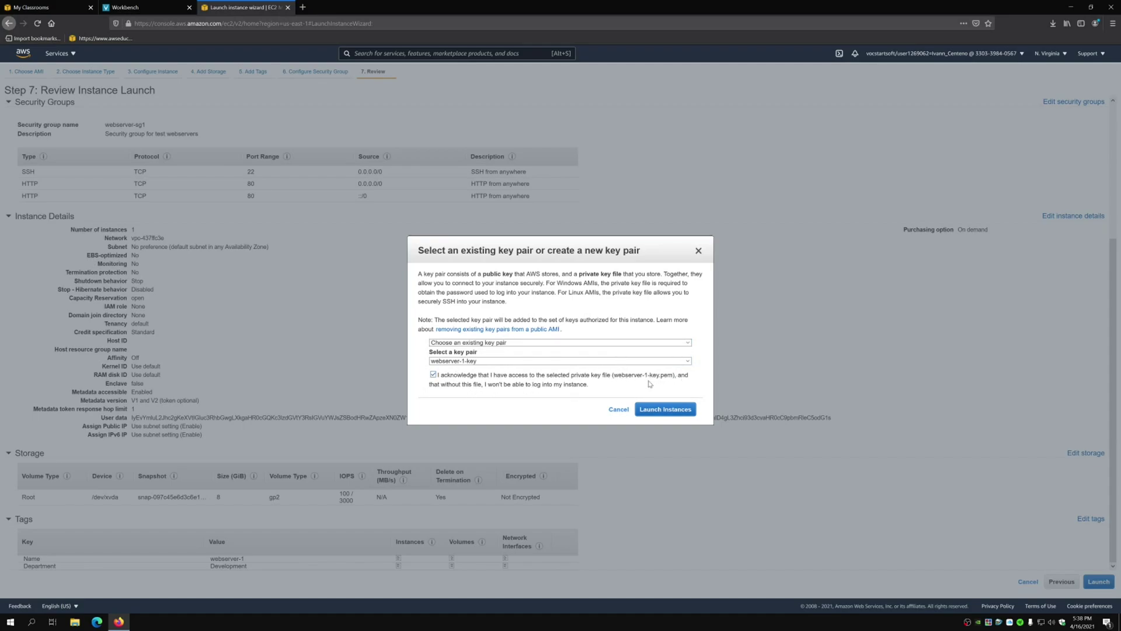
left_click(671, 408)
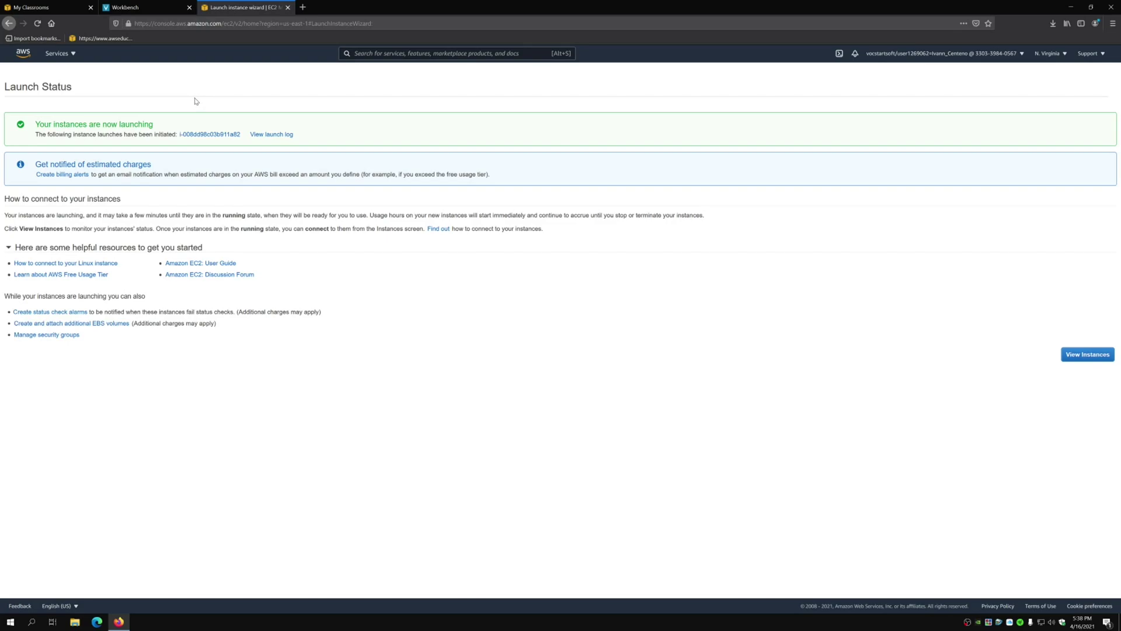
Step: Open puttygen.com in a new browser tab and go to its PuTTY for Windows download page
left_click(302, 7)
type("puttygen")
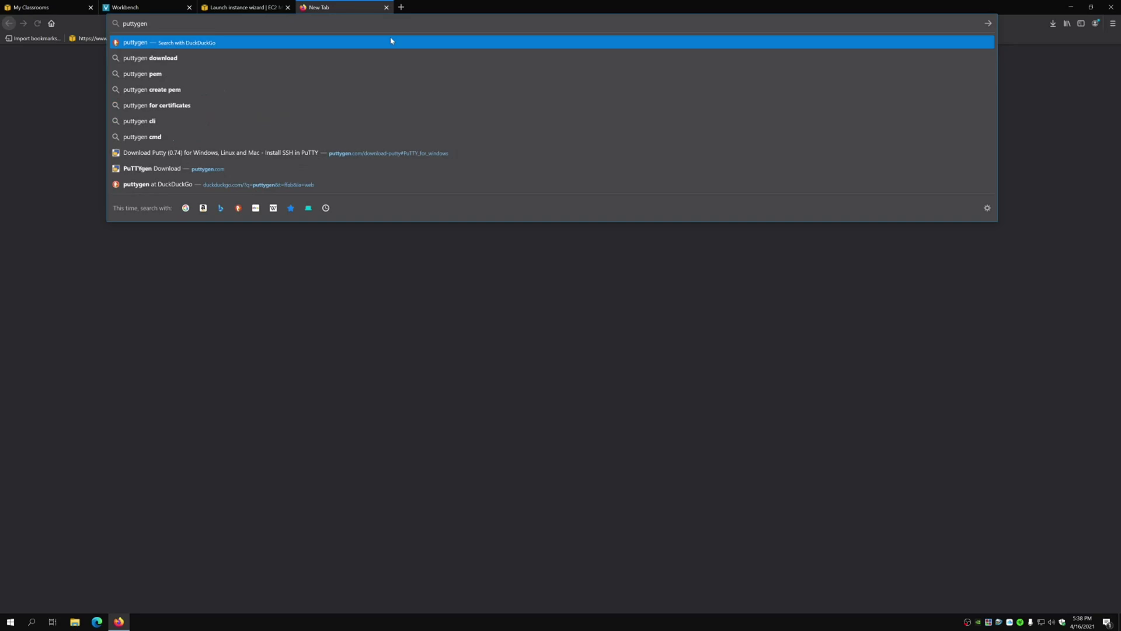
type(".com")
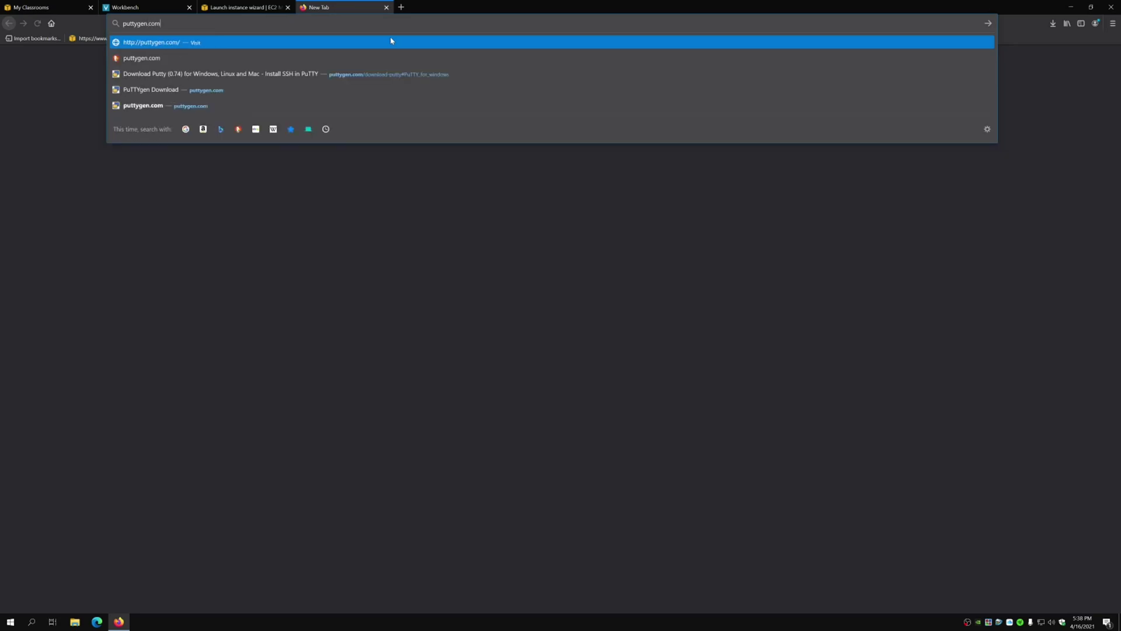
key("Return")
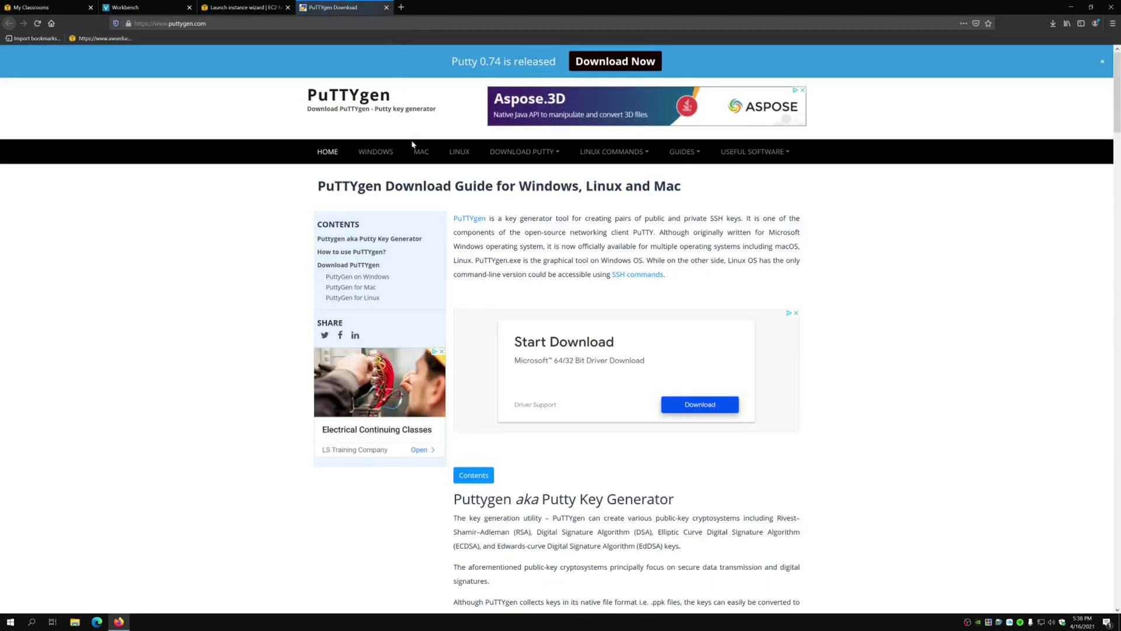
mouse_move(541, 153)
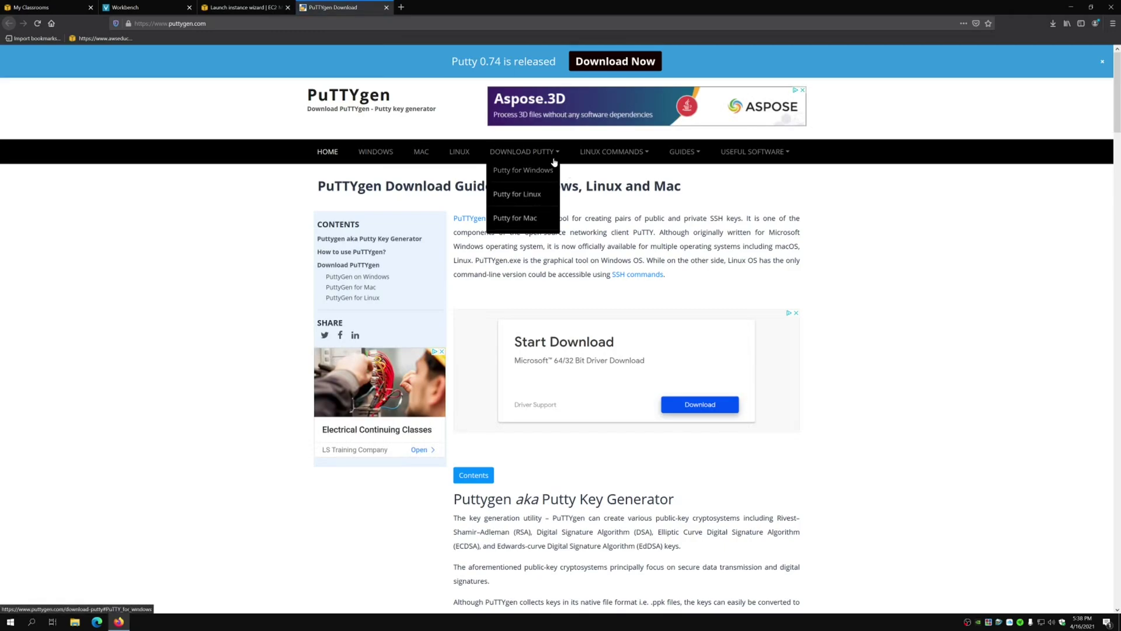
left_click(523, 170)
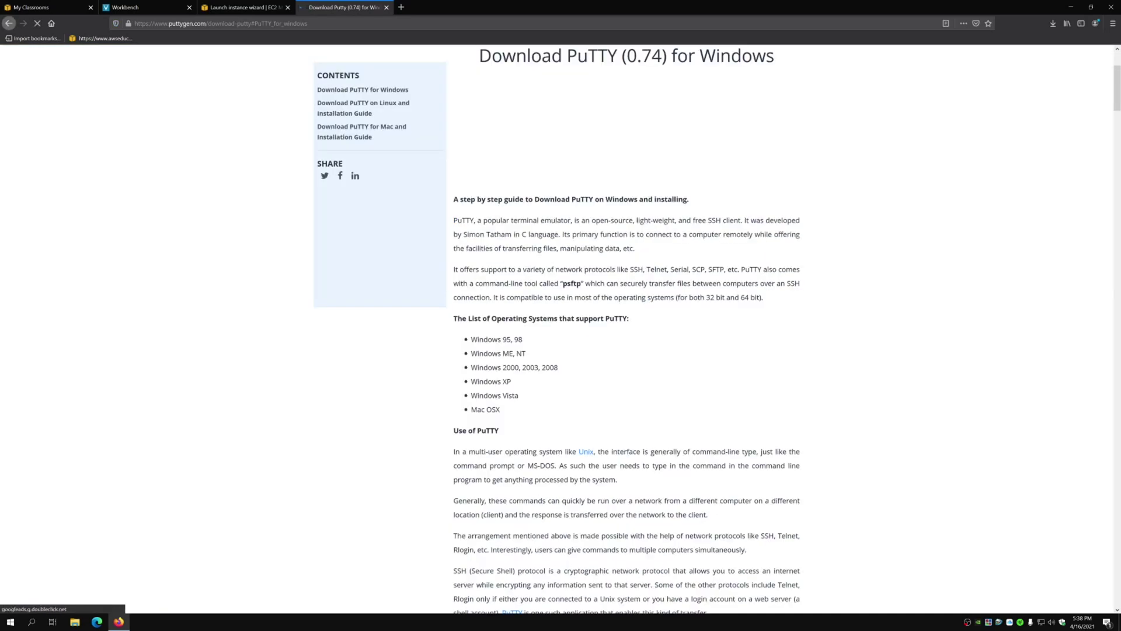
Step: Download the 64-bit Windows installer putty-64bit-0.74-installer.msi and save the file
scroll(444, 341, "down", 15)
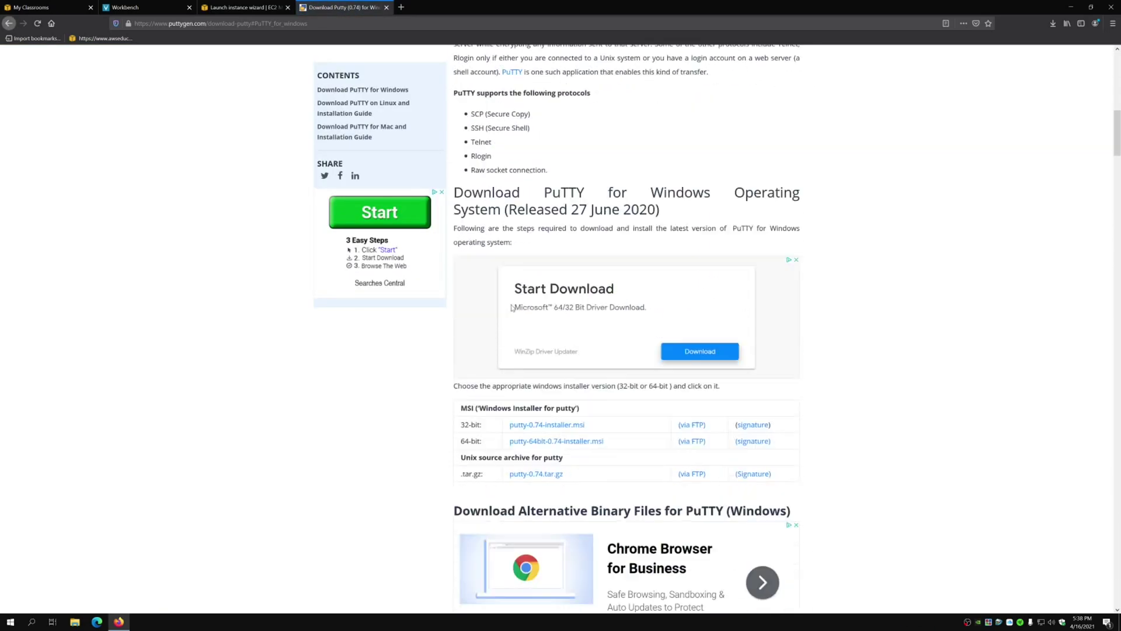
scroll(443, 342, "up", 3)
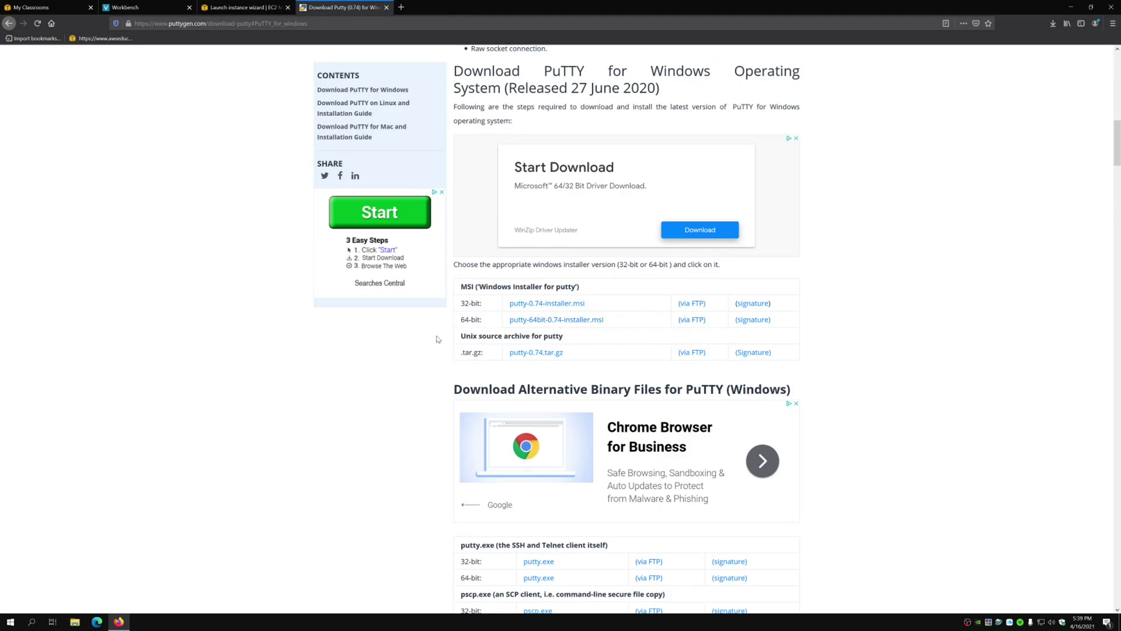
scroll(376, 356, "down", 4)
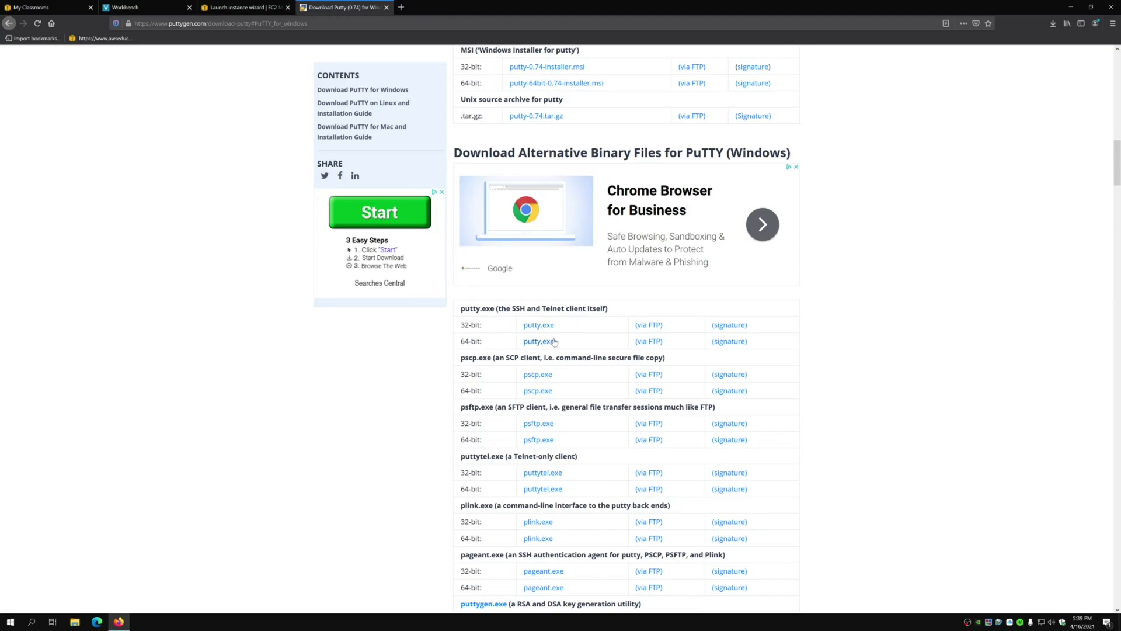
scroll(628, 338, "up", 3)
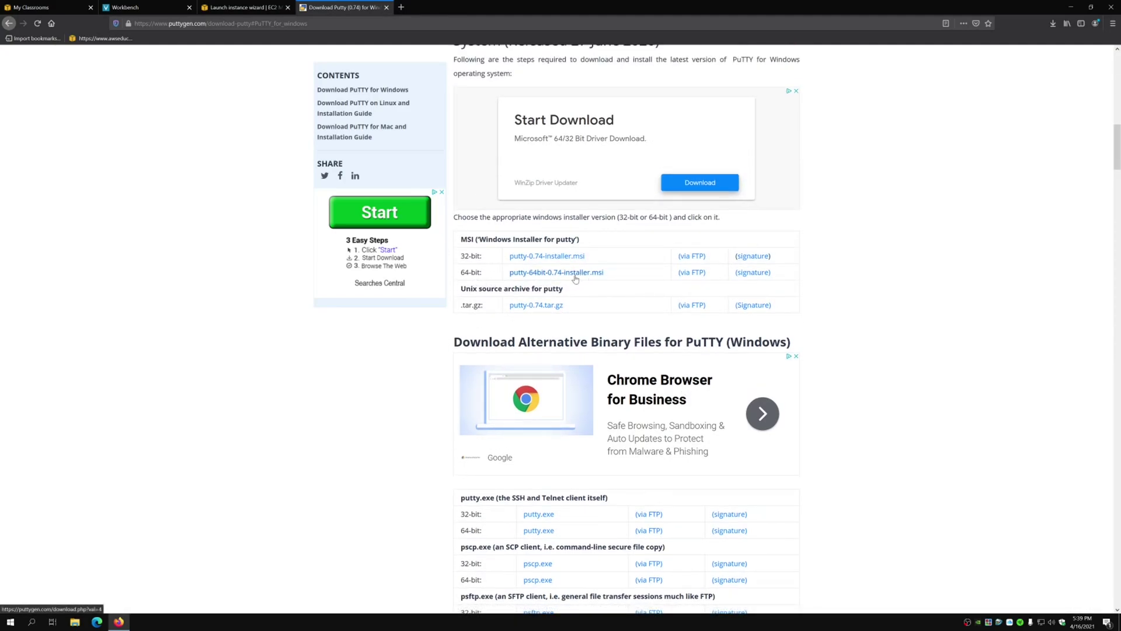
scroll(250, 374, "up", 1)
left_click(573, 320)
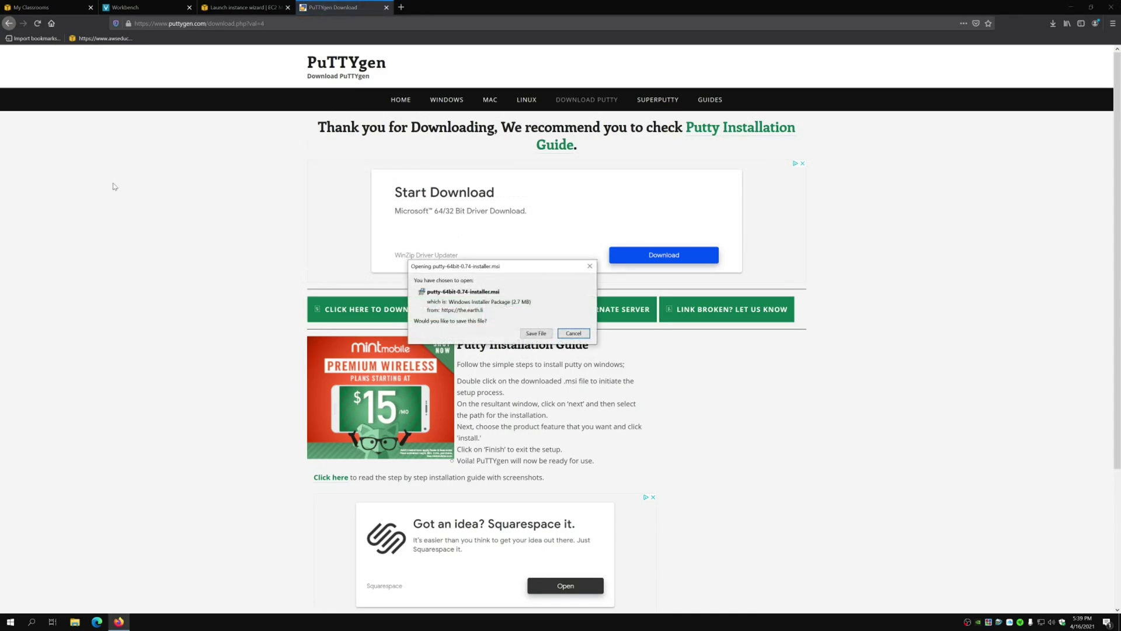
left_click(536, 333)
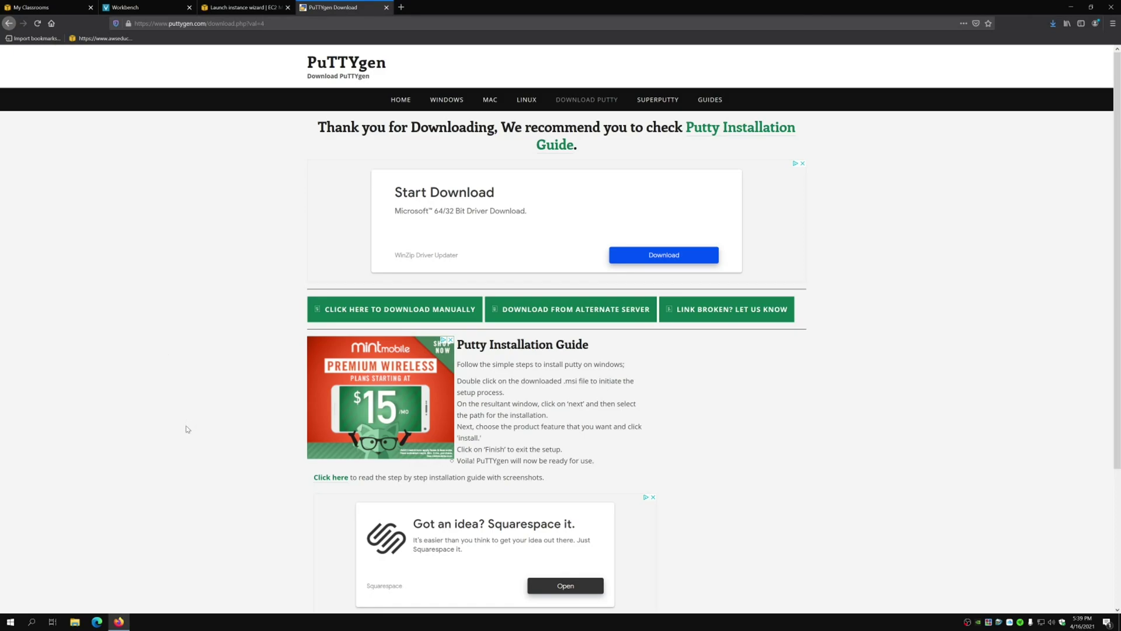
Step: Run putty-64bit-0.74-installer.msi from the Downloads folder, advance to the maintenance options, then cancel the setup and close the folder
left_click(75, 622)
left_click(378, 322)
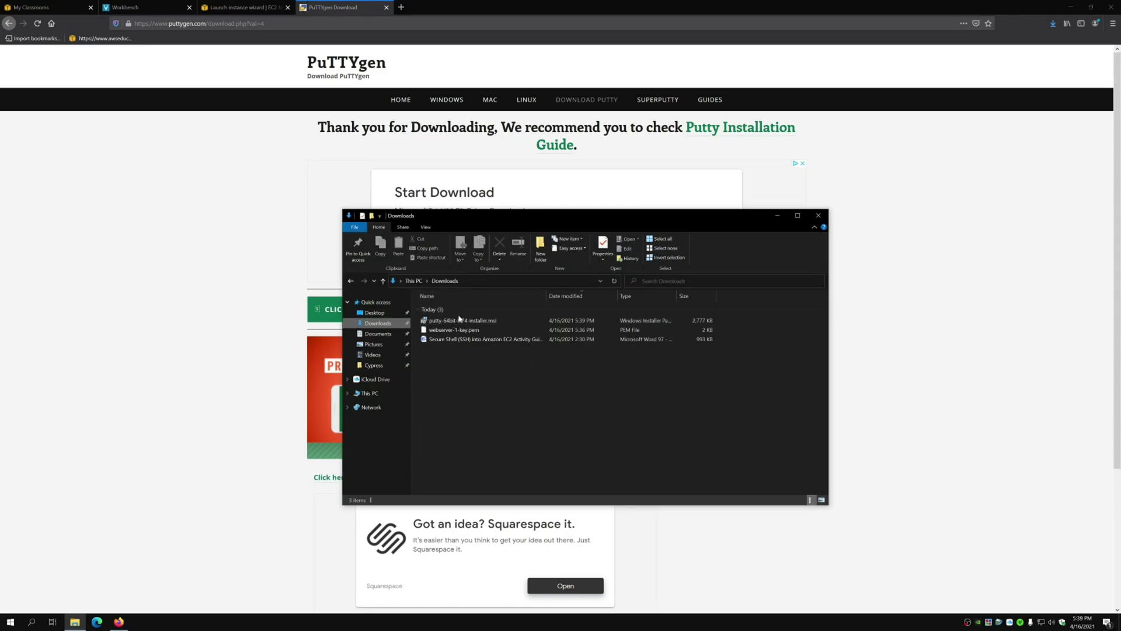
double_click(460, 320)
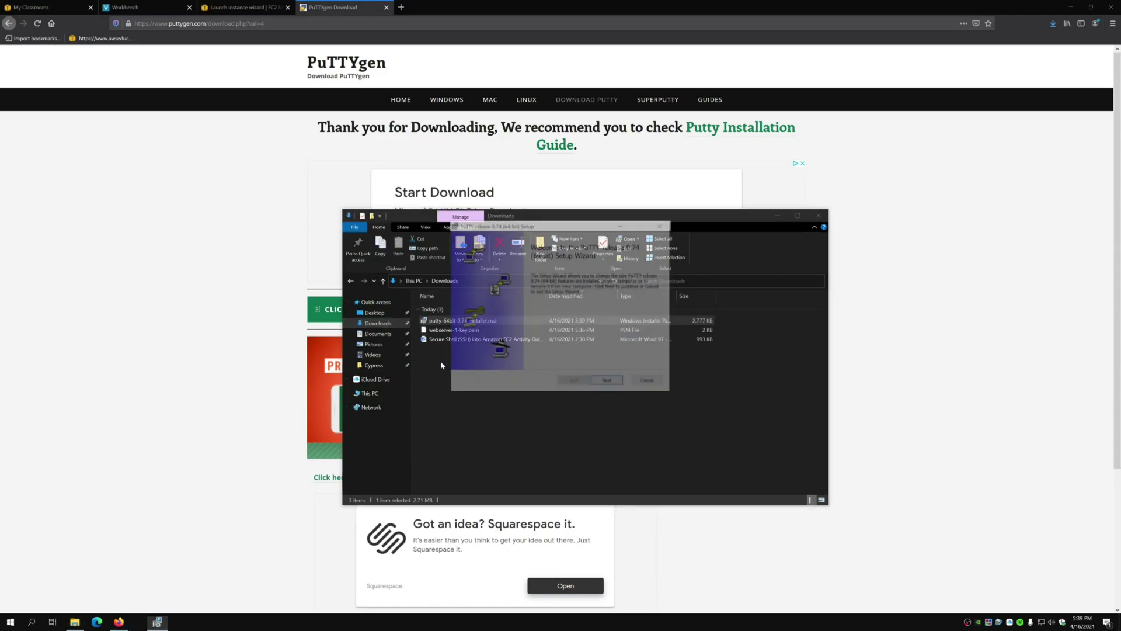
left_click(607, 384)
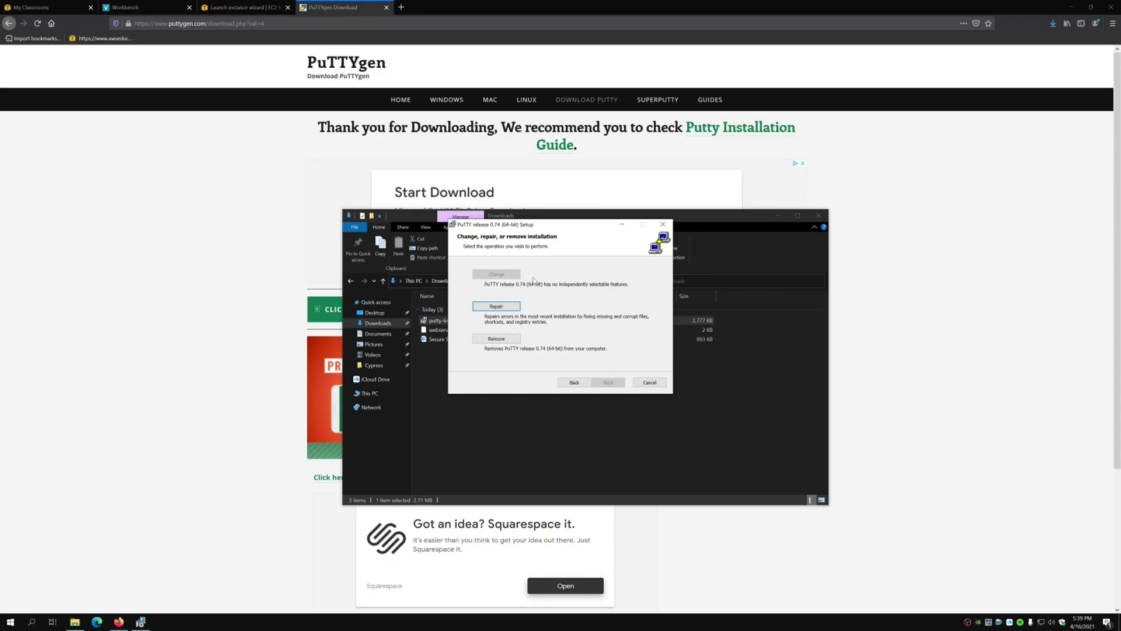
left_click(651, 383)
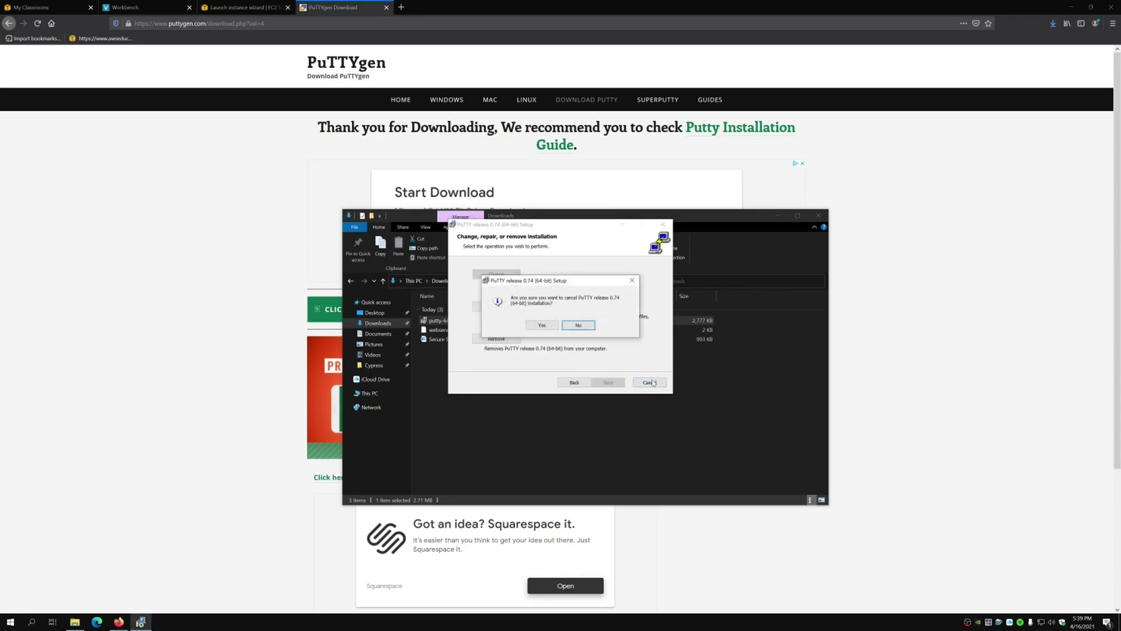
left_click(539, 326)
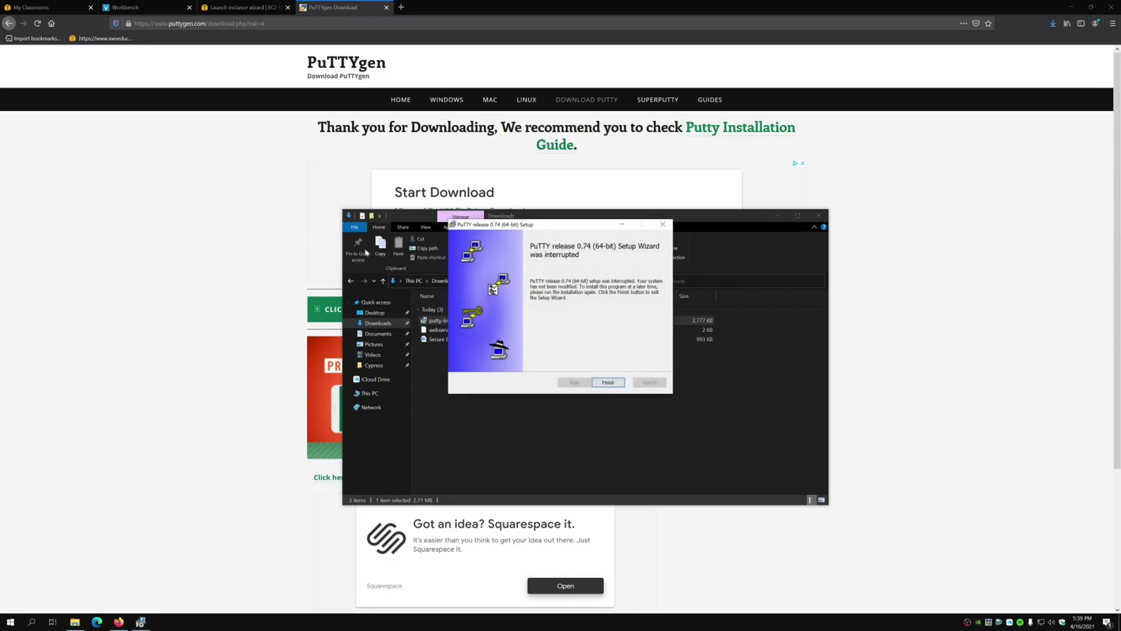
left_click(663, 224)
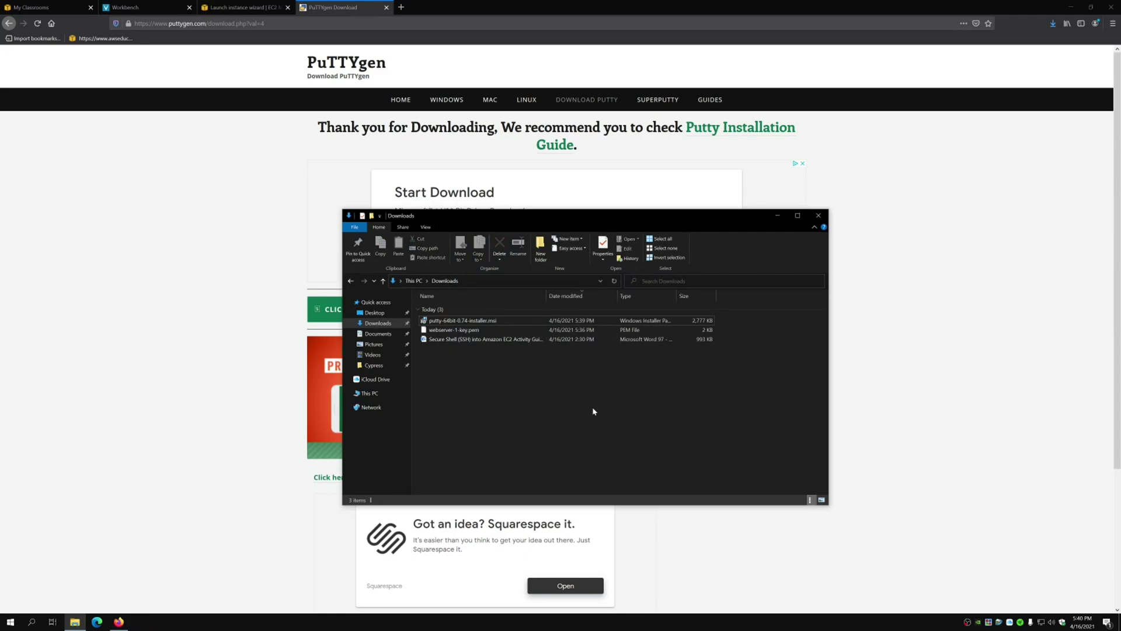
left_click(819, 216)
Step: Switch to PuTTYgen, close the PuTTY download page and minimize the browser
key("super")
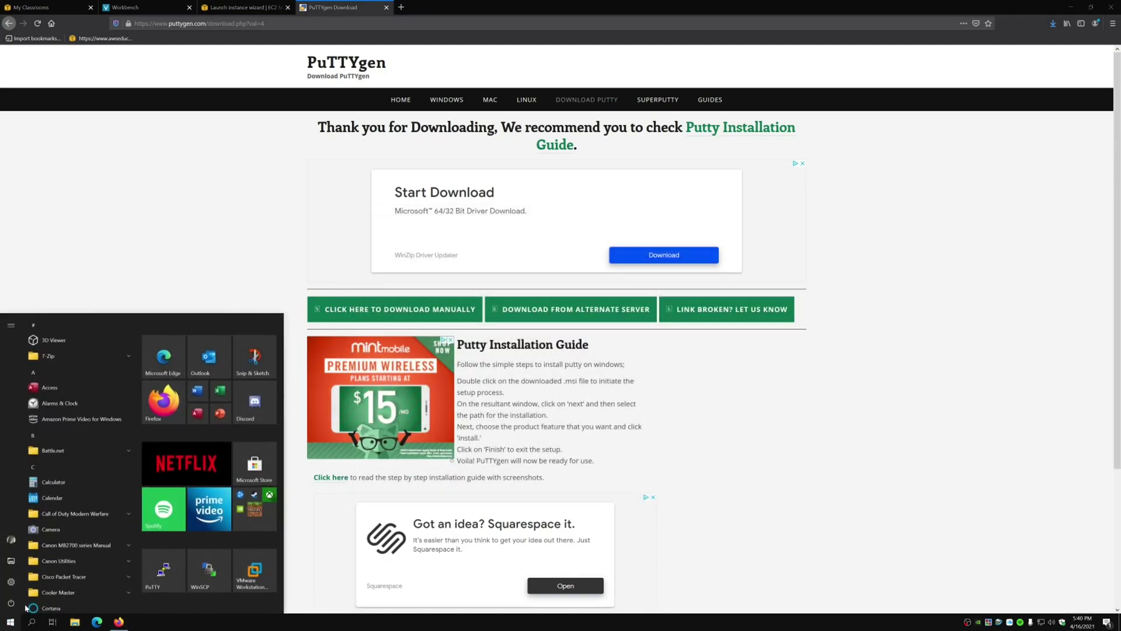
type("puttygen")
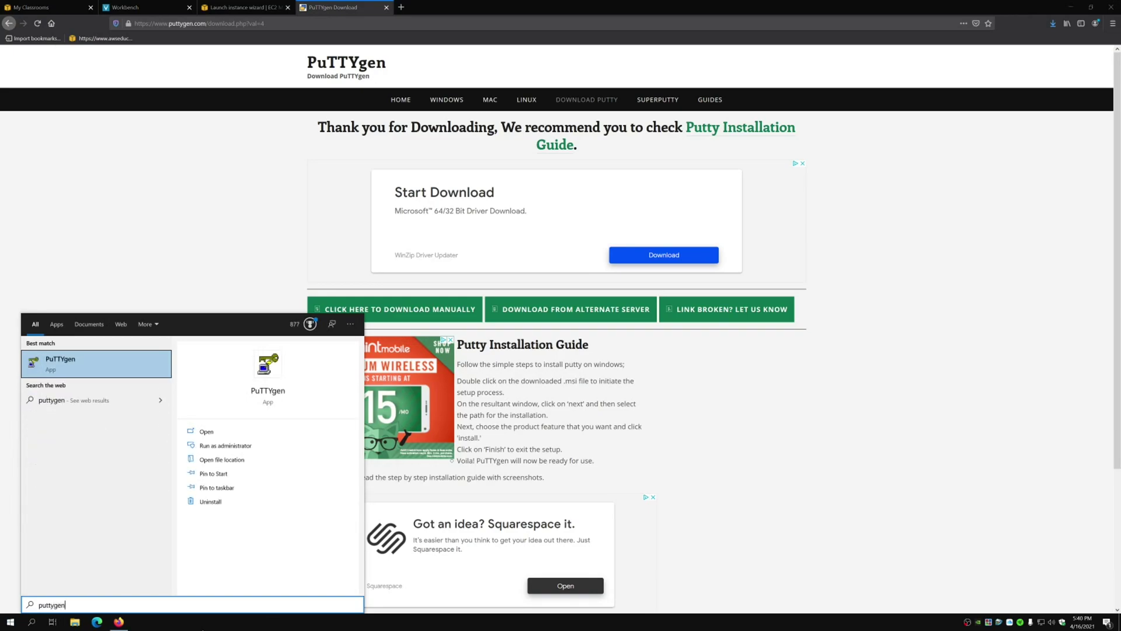
key("Return")
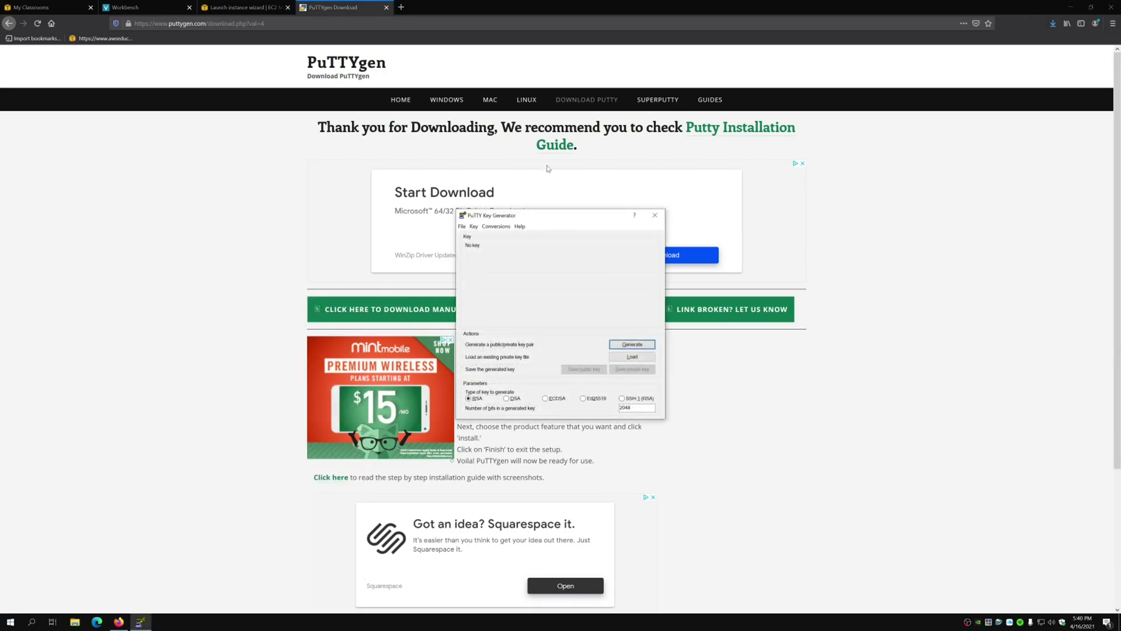
left_click(387, 7)
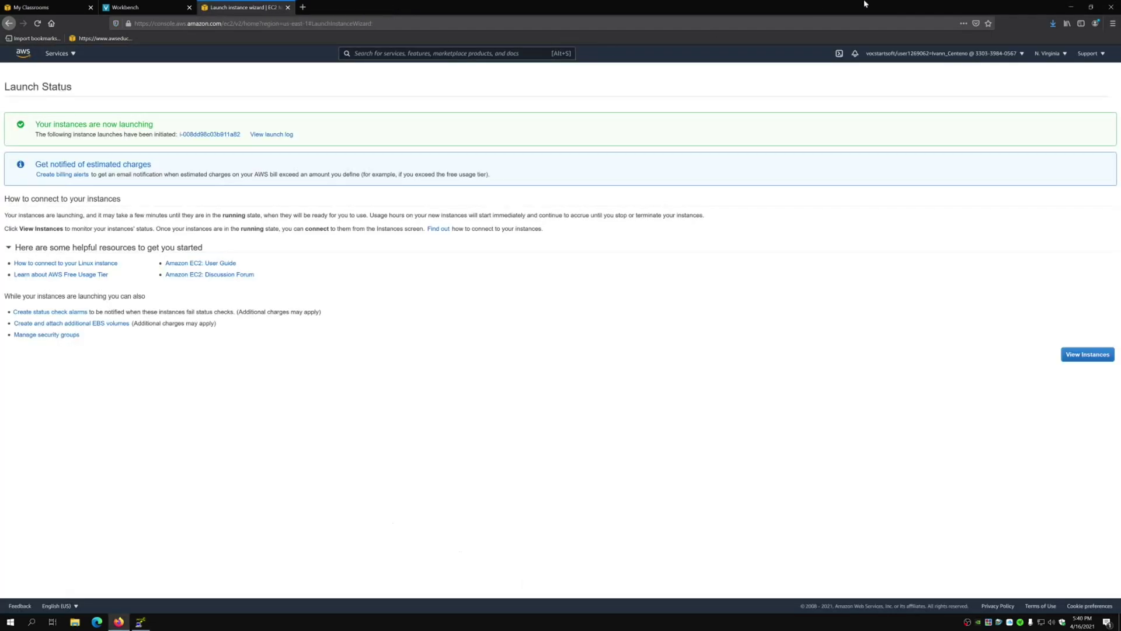
left_click(1070, 7)
left_click_drag(518, 214, 506, 219)
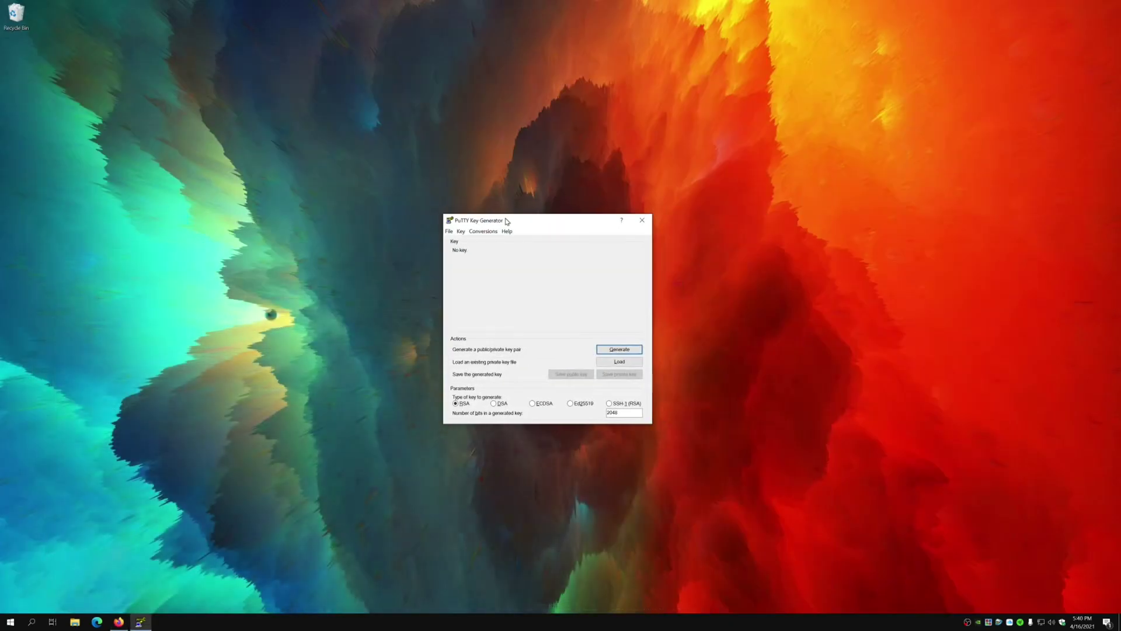
Step: Locate webserver-1-key.pem in the Downloads folder and place the PuTTYgen window beside the folder window
left_click(74, 622)
left_click(372, 324)
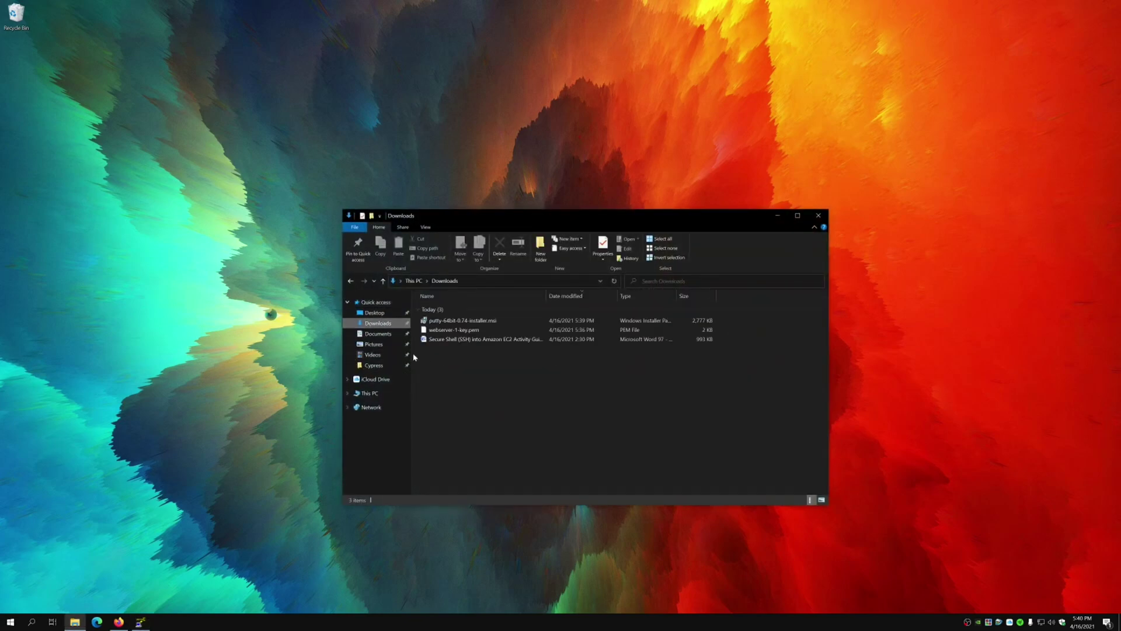
left_click(485, 330)
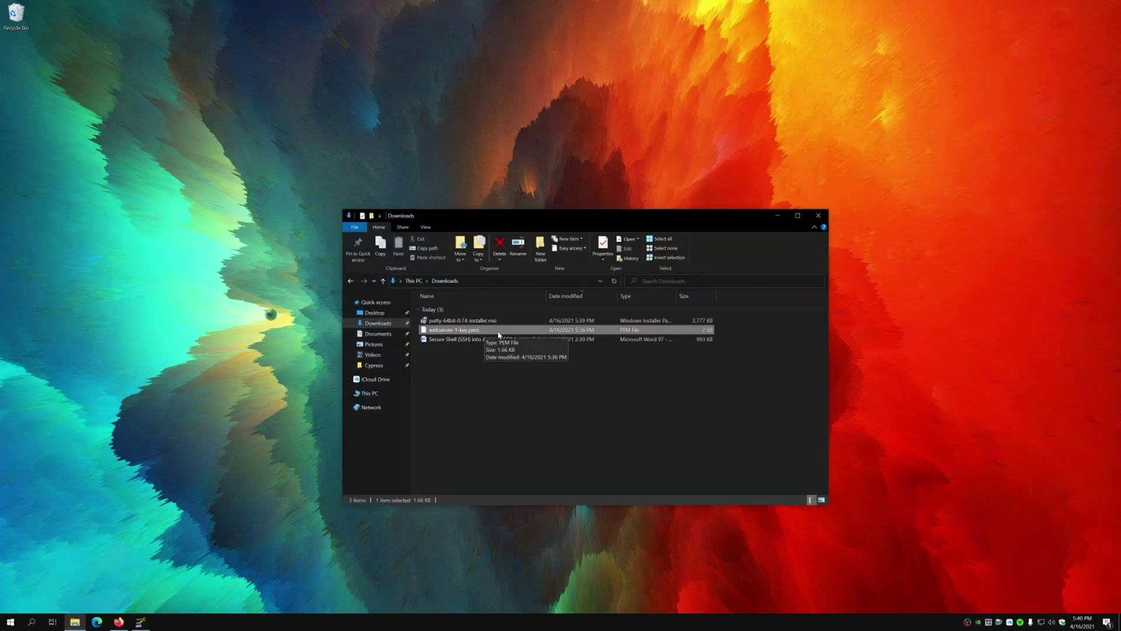
left_click(140, 620)
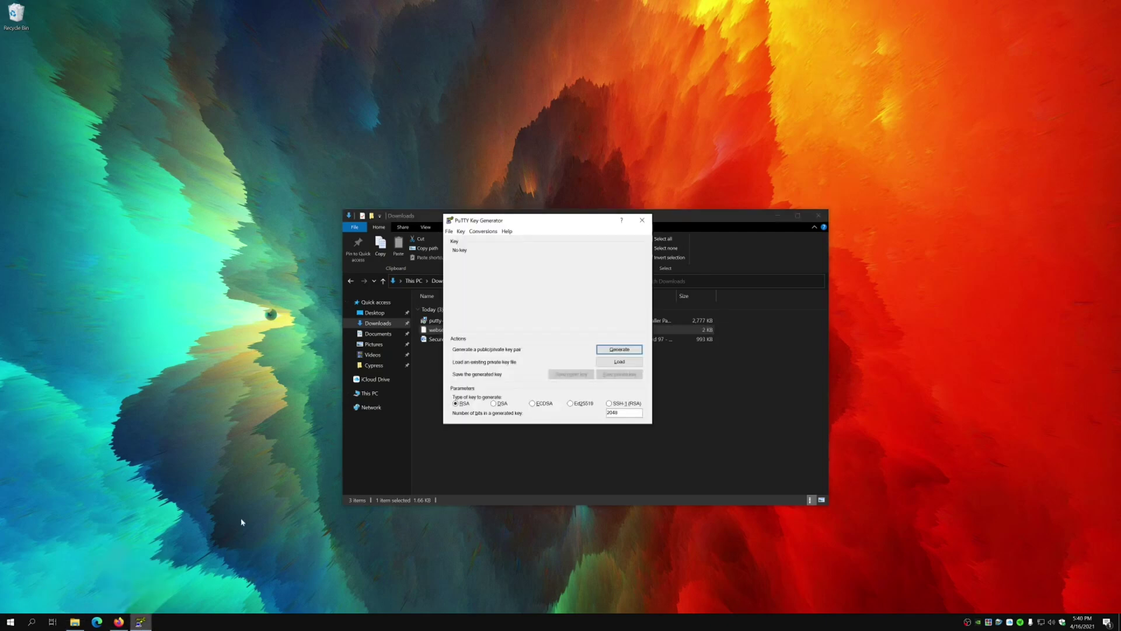
left_click_drag(513, 222, 202, 223)
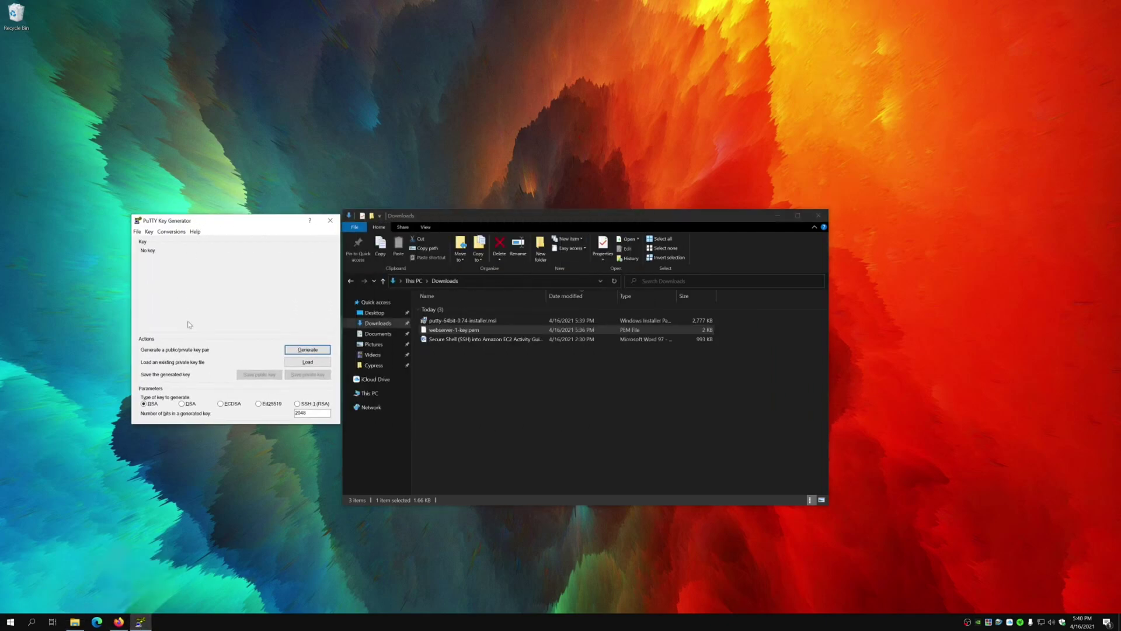
Step: Load webserver-1-key.pem from the Downloads folder as an existing private key, showing all file types, and dismiss the import notice
left_click(305, 367)
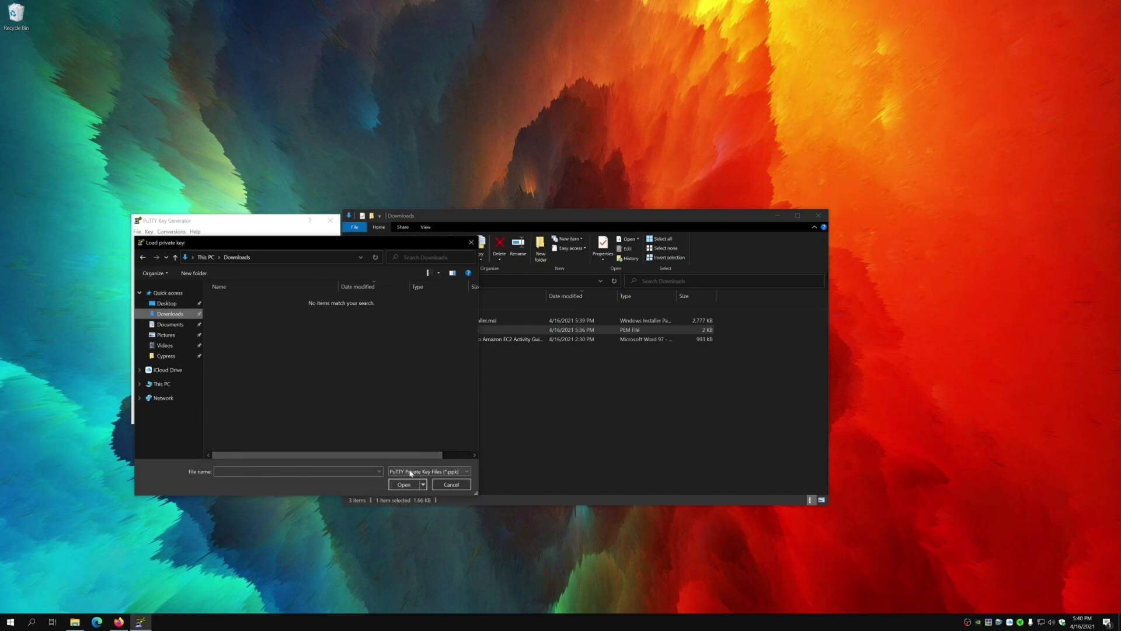
left_click(441, 473)
left_click(419, 487)
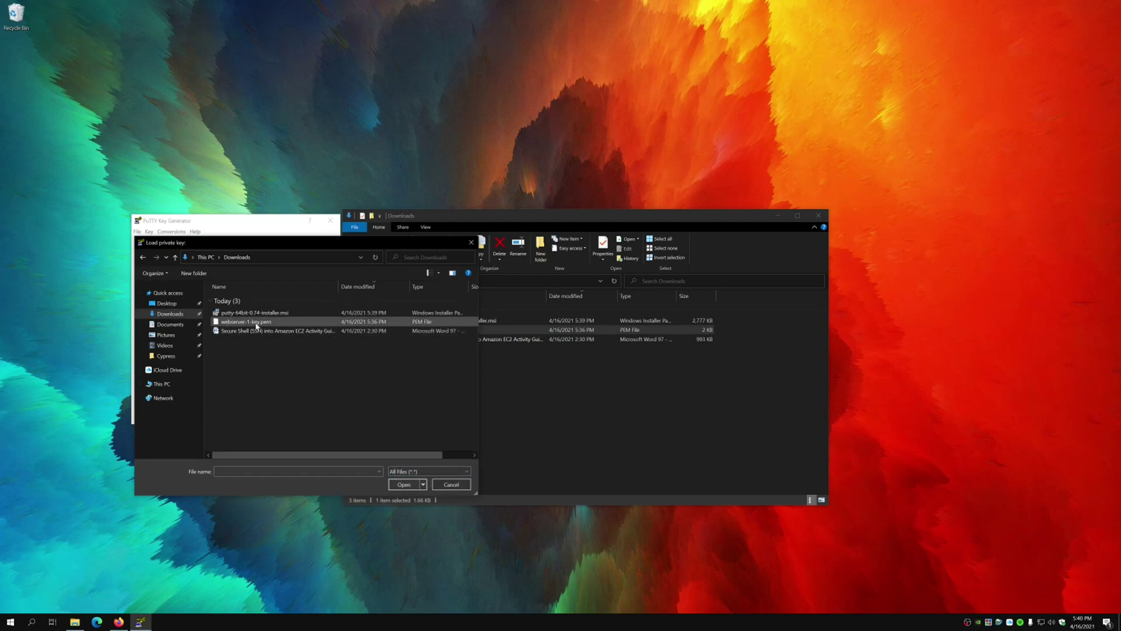
left_click(274, 322)
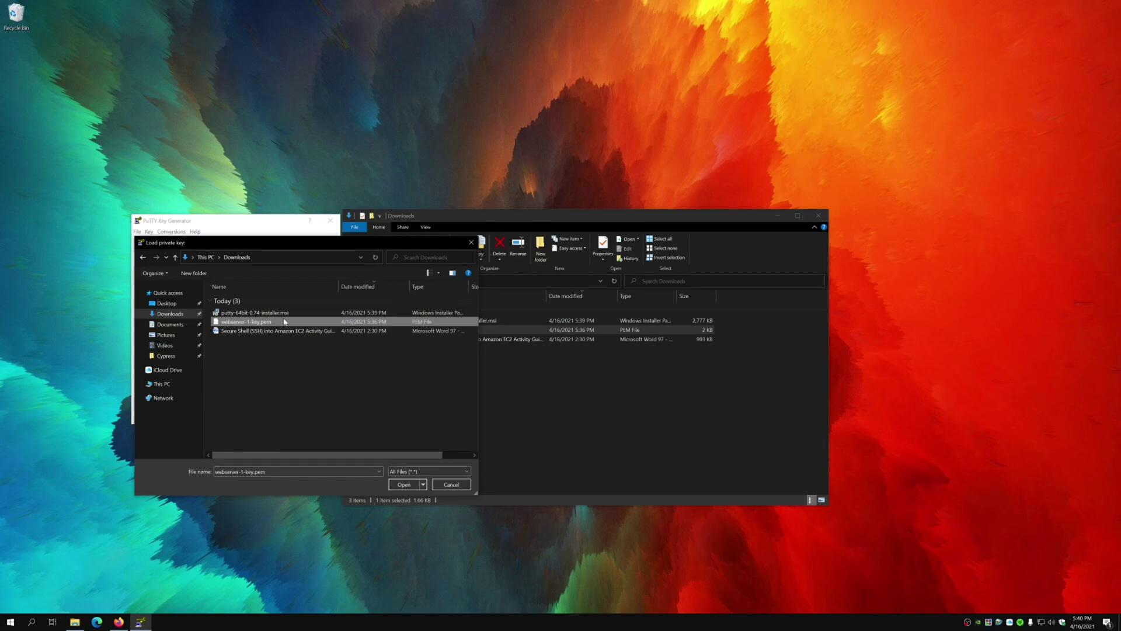
left_click(404, 485)
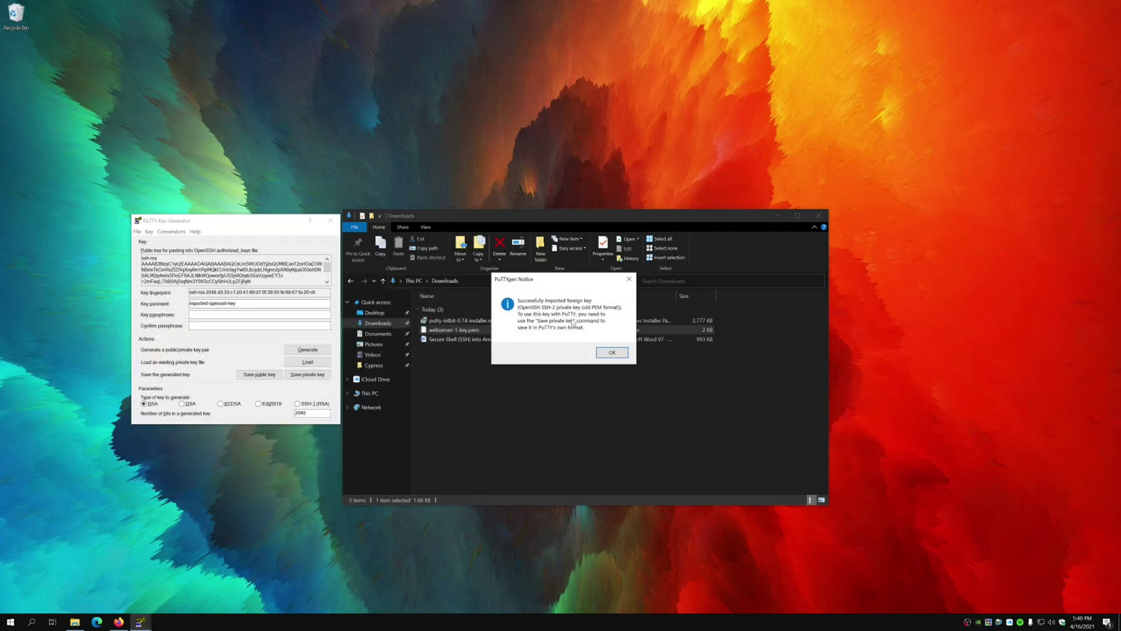
left_click(610, 352)
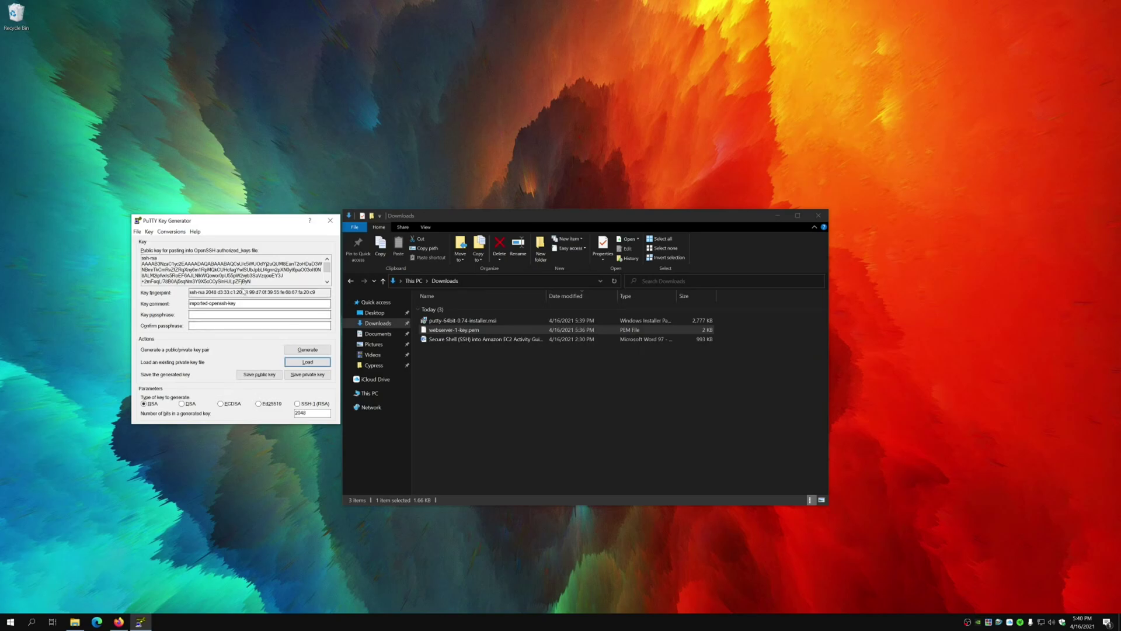
Step: Save the private key without a passphrase as webserver-1-key in PuTTY format, in the user's profile folder under C:\Users
left_click(309, 378)
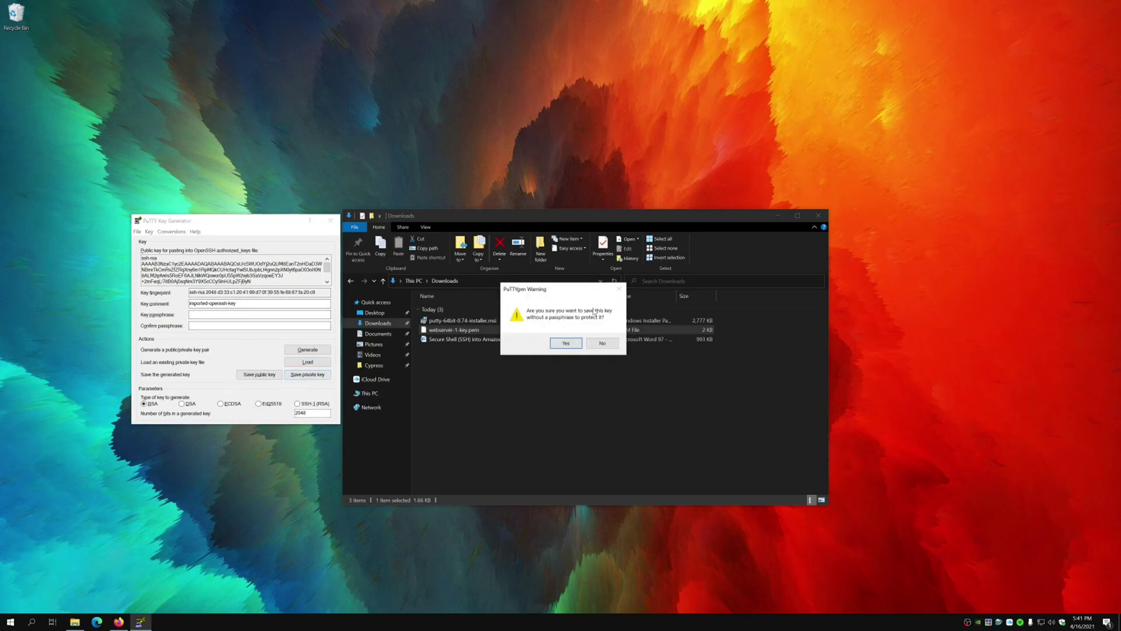
left_click(566, 343)
left_click_drag(317, 219, 172, 23)
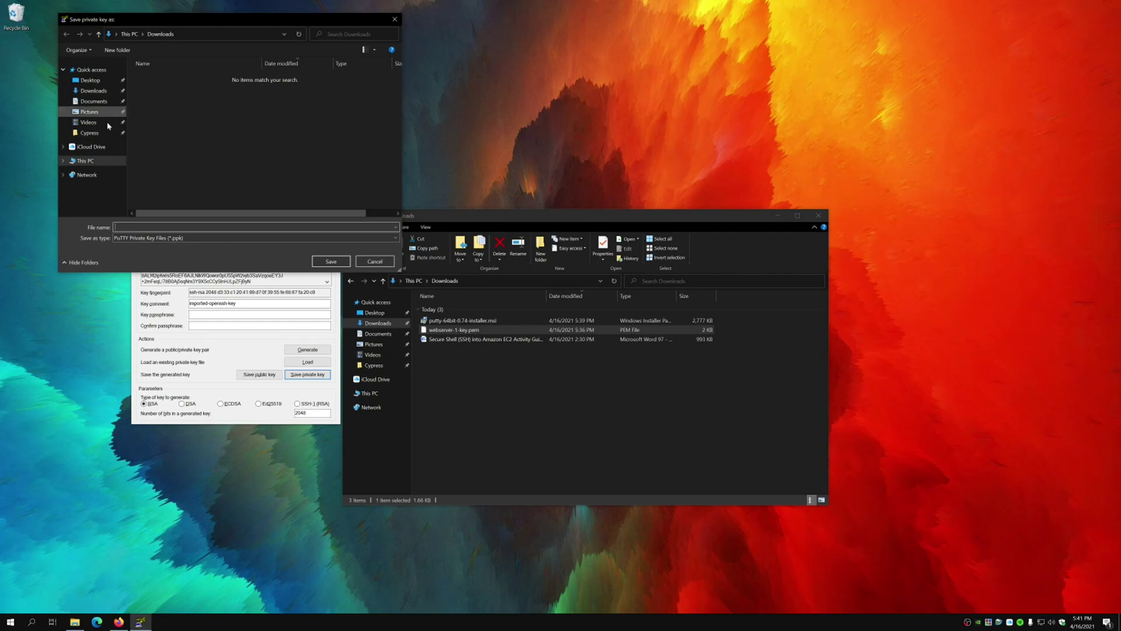
left_click(87, 161)
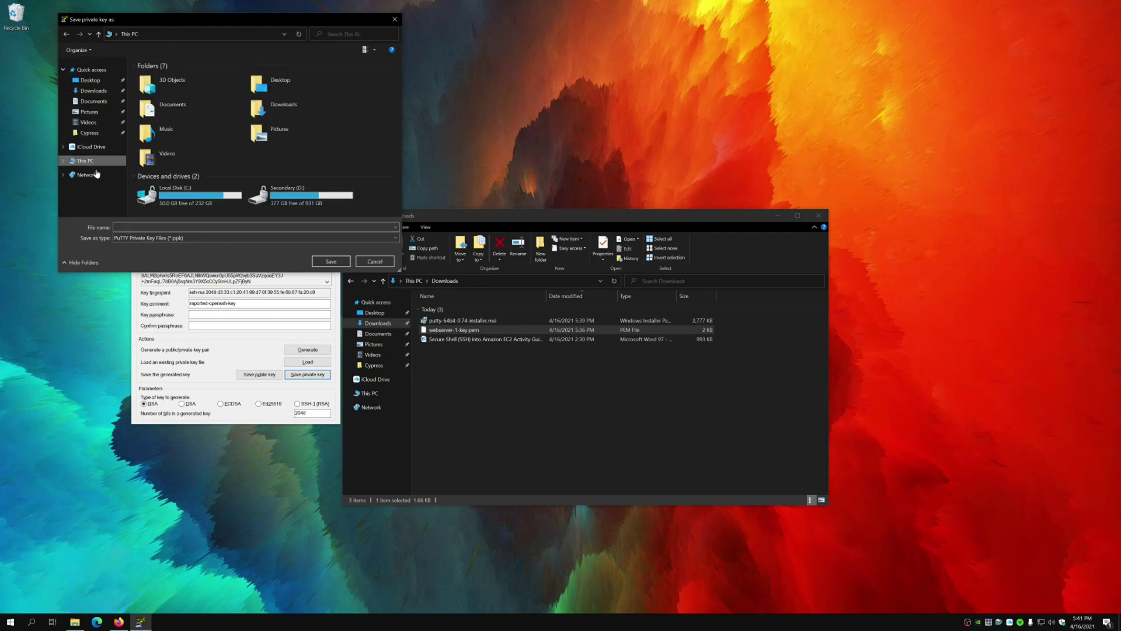
double_click(204, 194)
double_click(204, 168)
double_click(175, 114)
scroll(228, 169, "down", 2)
left_click(203, 228)
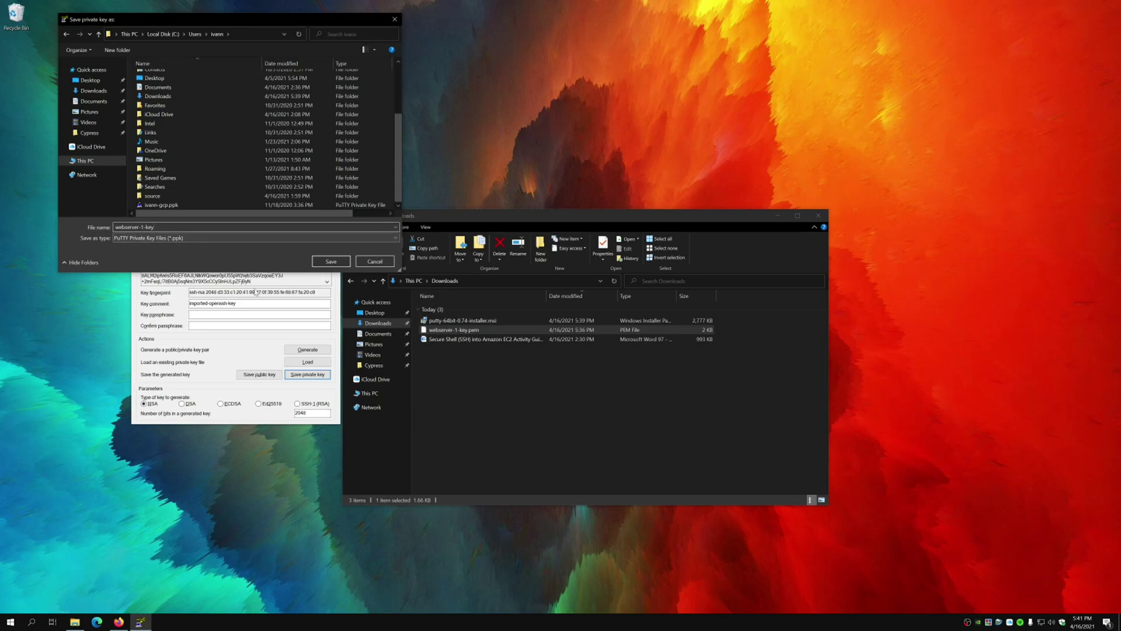
left_click(329, 261)
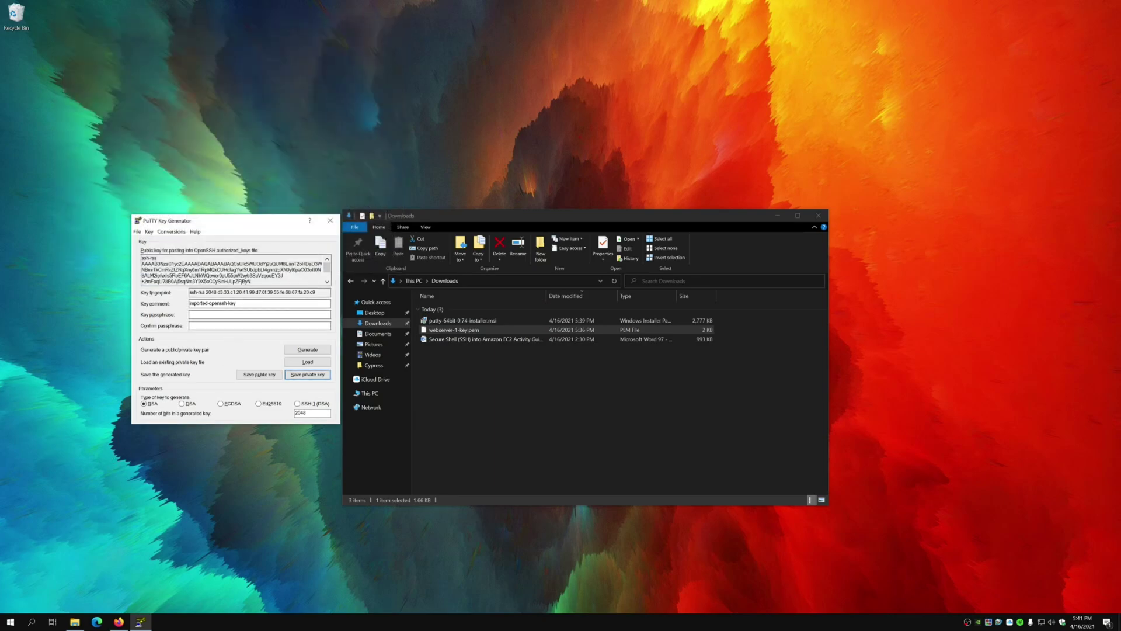
Step: Browse to the user's profile folder under C:\Users in File Explorer and locate webserver-1-key.ppk
left_click(374, 393)
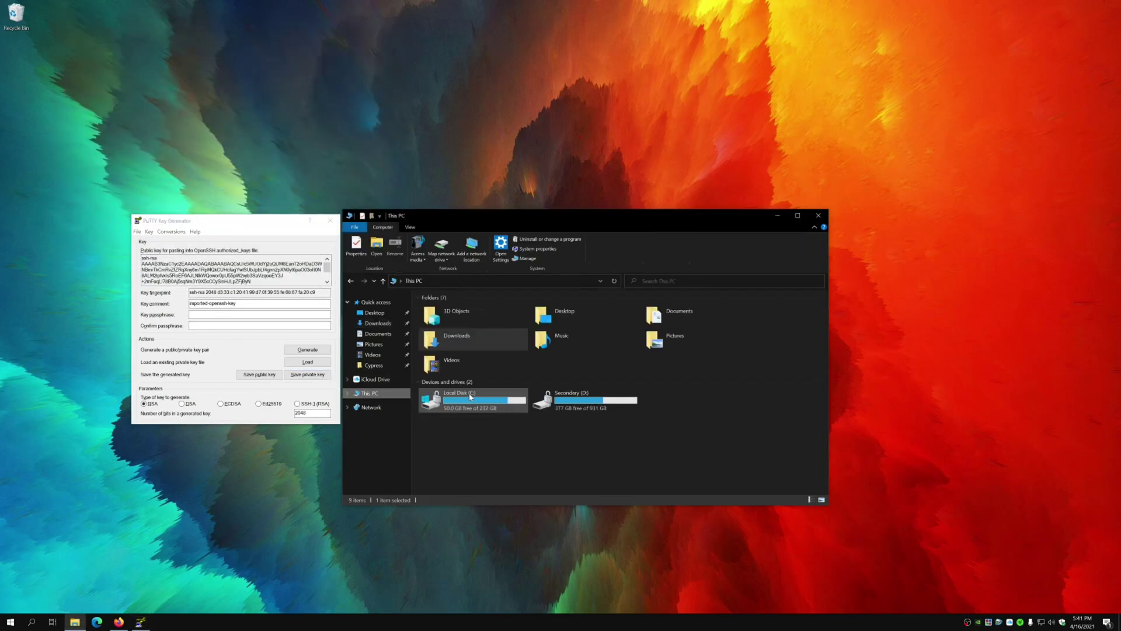
double_click(478, 399)
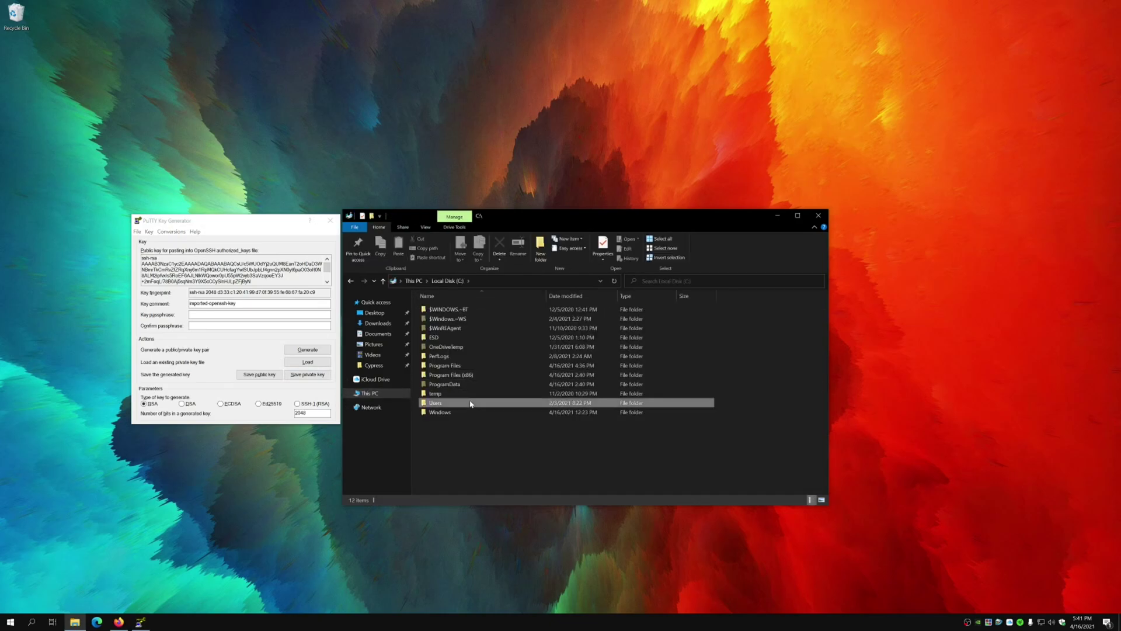
double_click(471, 402)
double_click(461, 347)
scroll(528, 380, "down", 3)
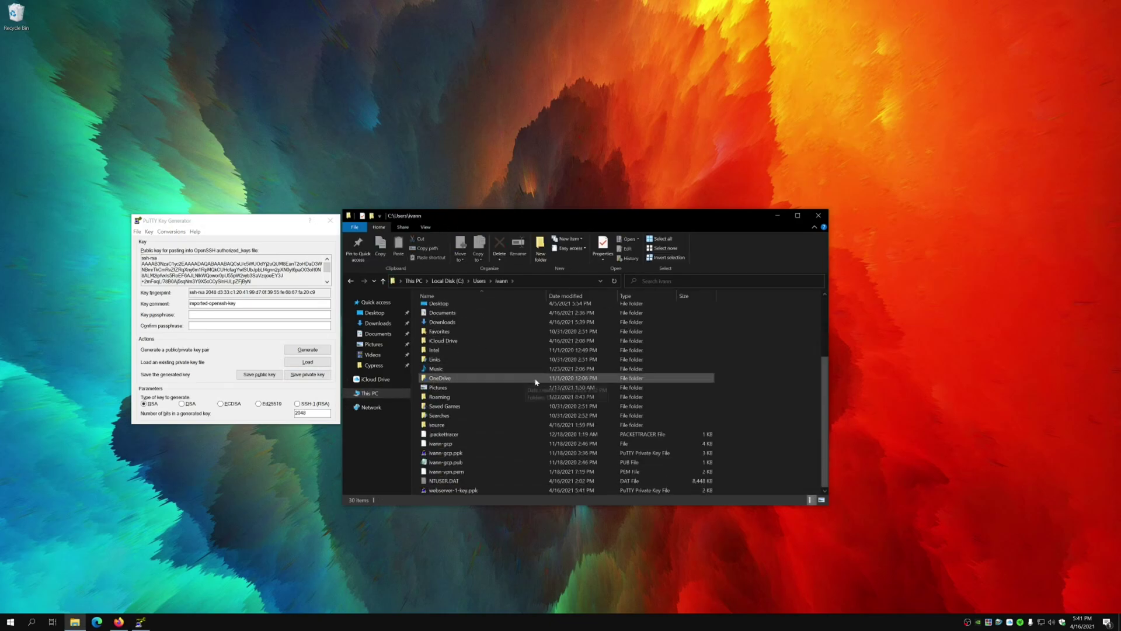
left_click(436, 492)
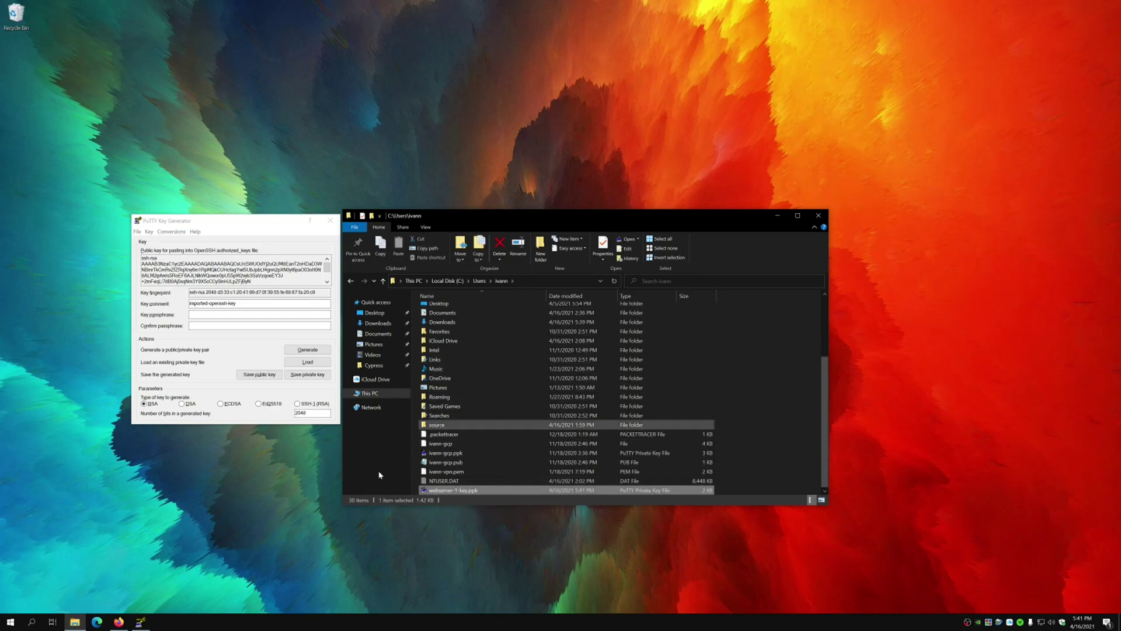
left_click_drag(492, 223, 535, 197)
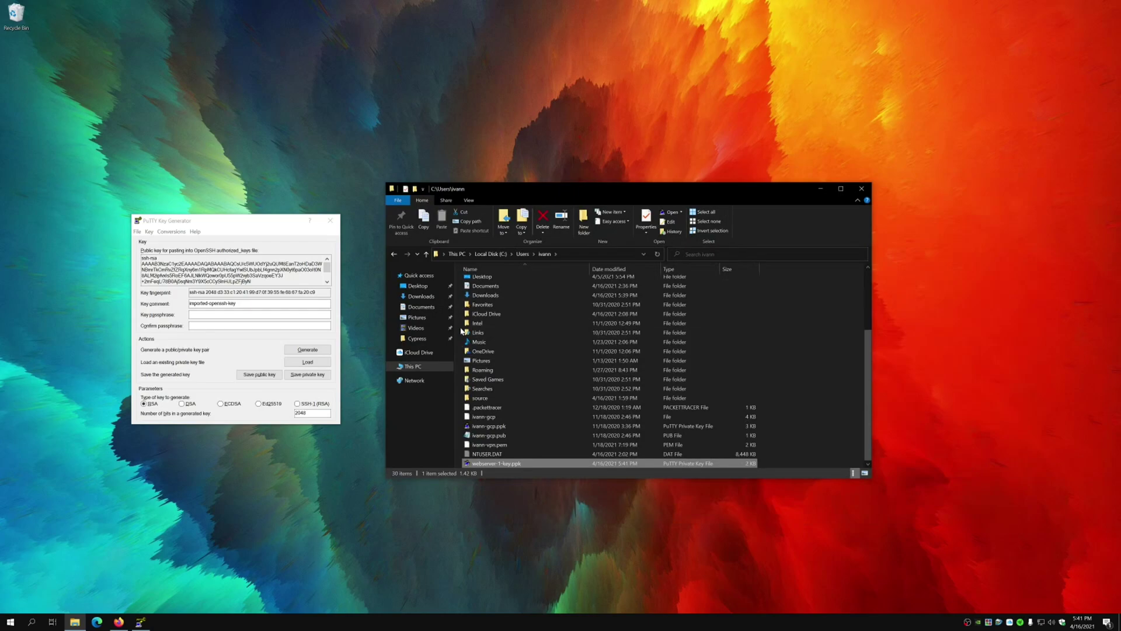
Step: Transfer webserver-1-key.pem from the Downloads folder into the user's profile folder that holds webserver-1-key.ppk
left_click(421, 296)
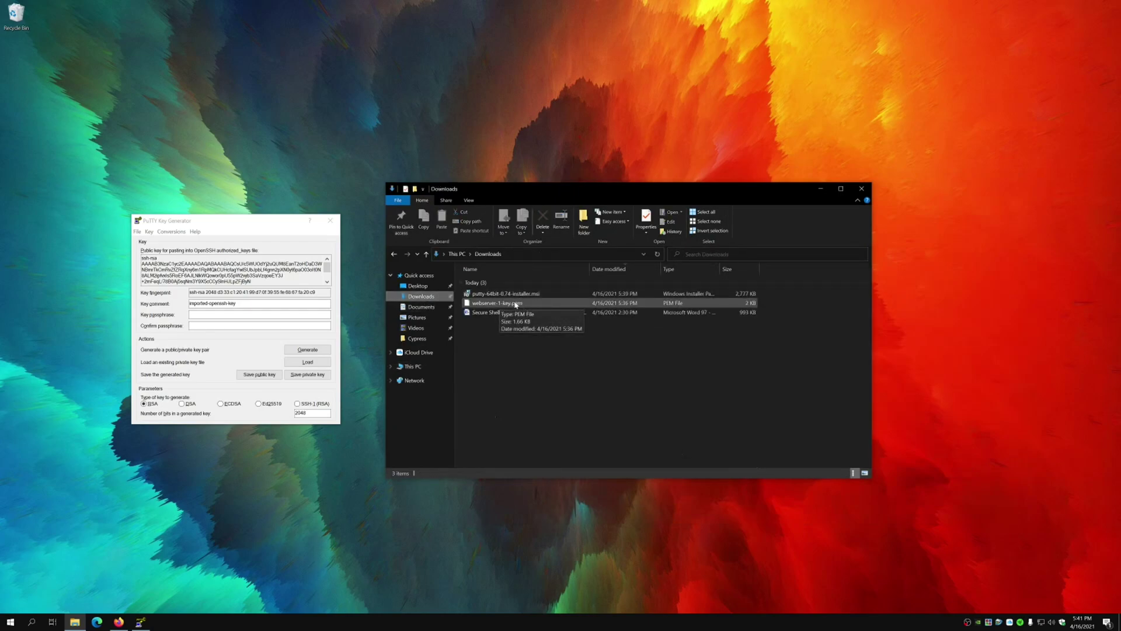
right_click(515, 304)
left_click(431, 425)
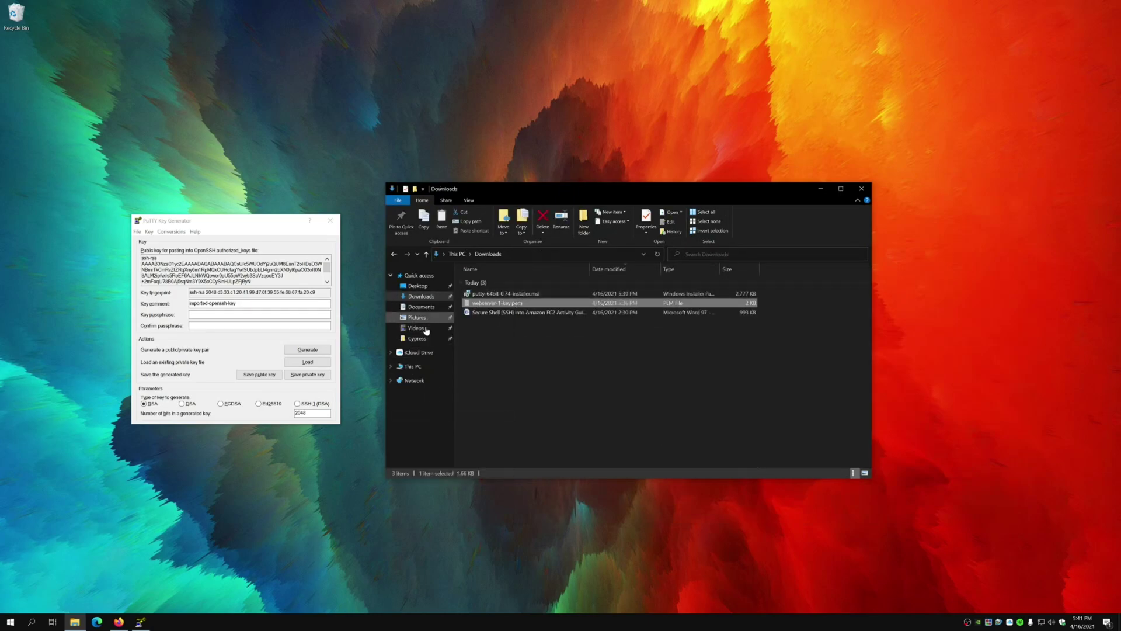
left_click(394, 254)
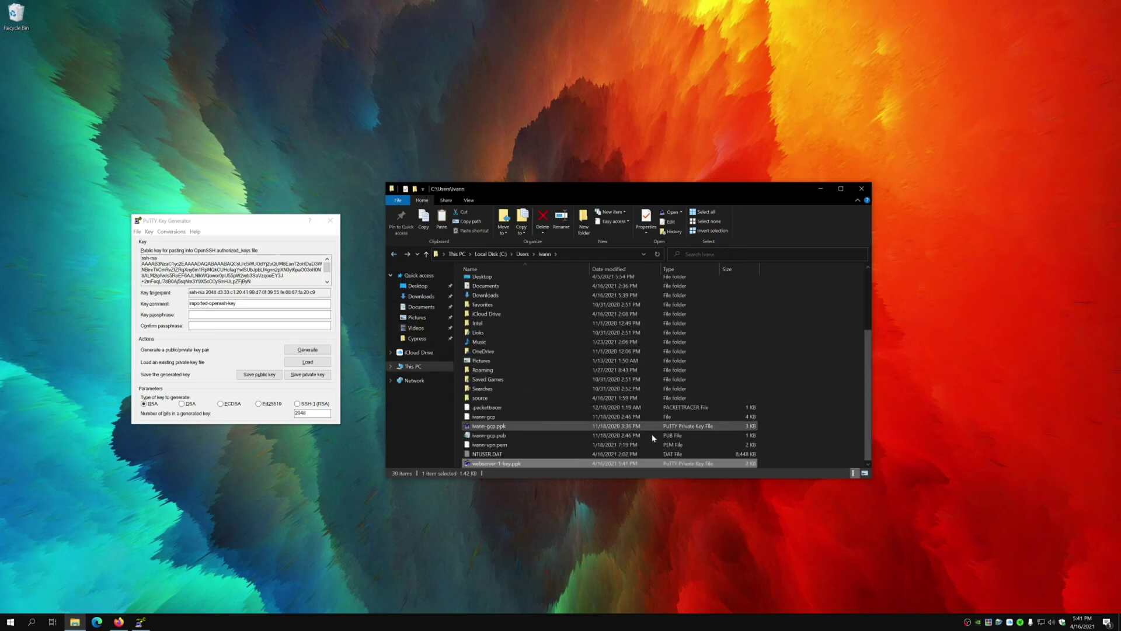
right_click(822, 413)
left_click(767, 488)
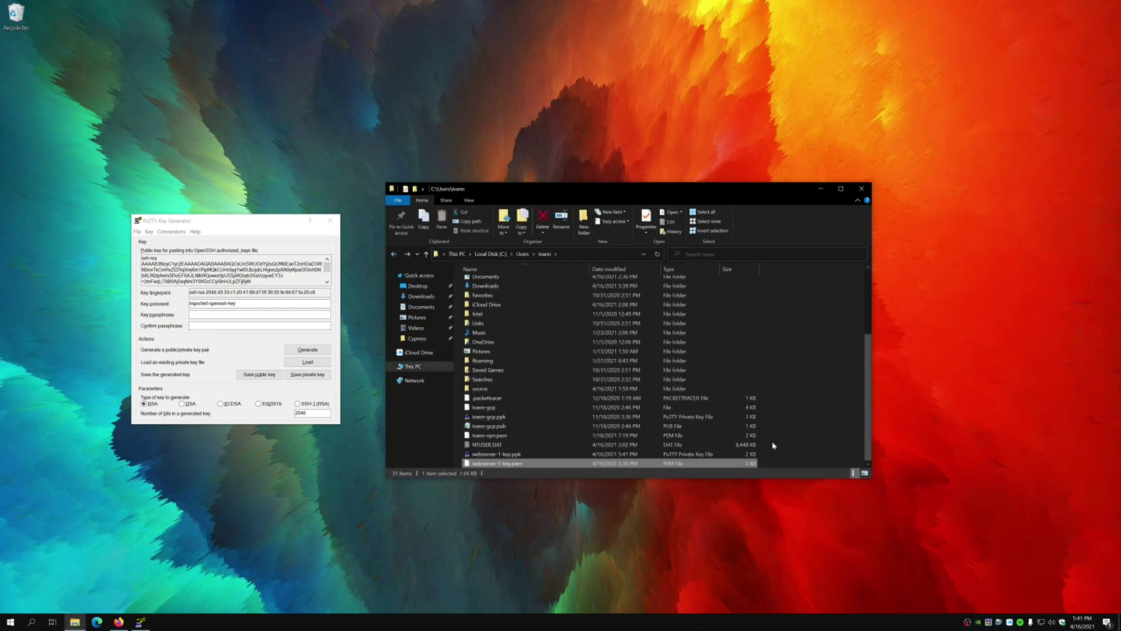
left_click(789, 407)
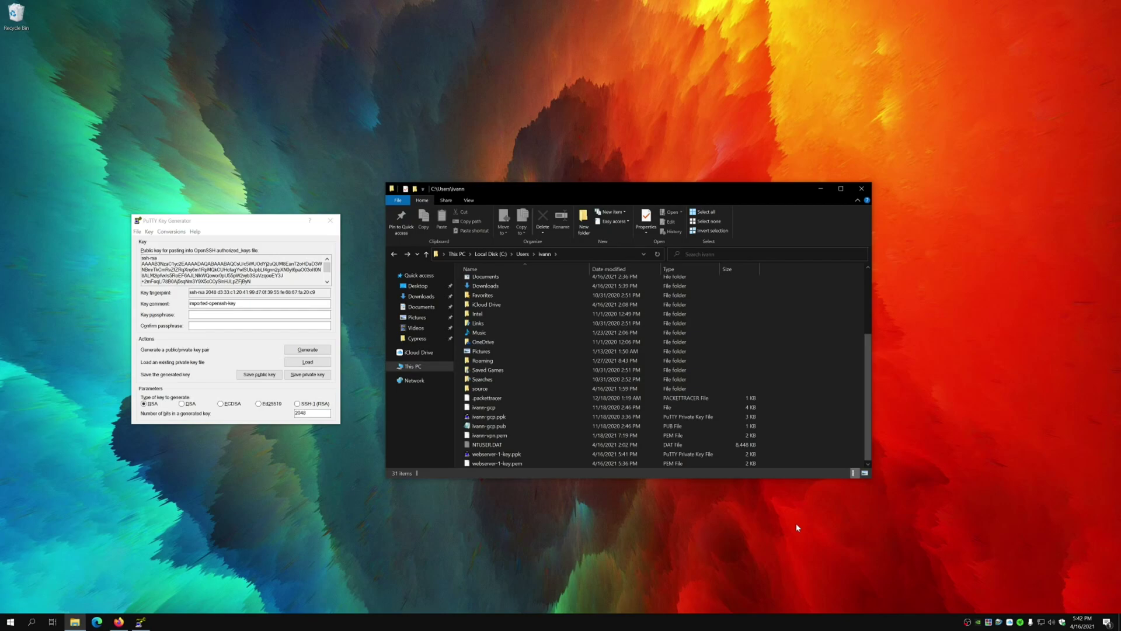
Step: Open a Command Prompt to check its default working directory, then close it
key("super")
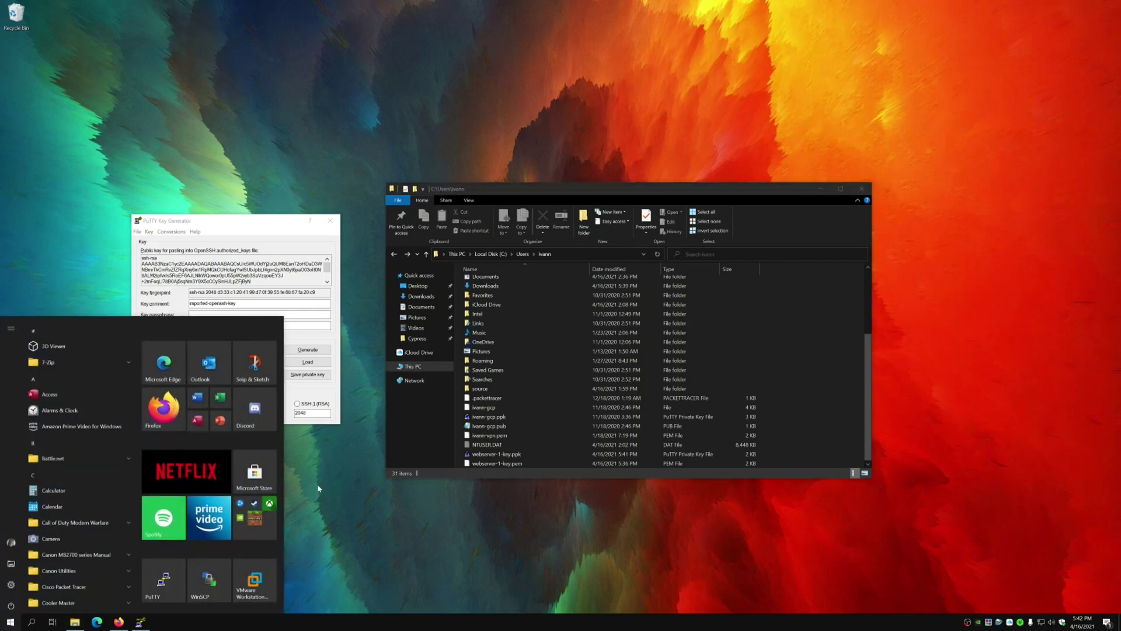
type("cmd")
key("Return")
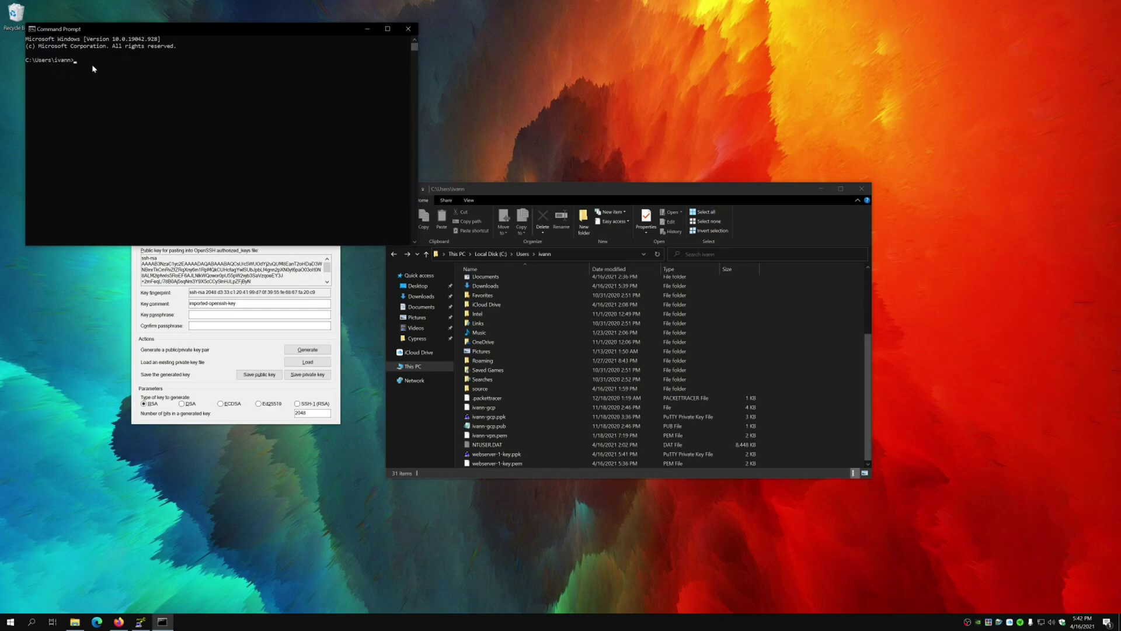
left_click(408, 29)
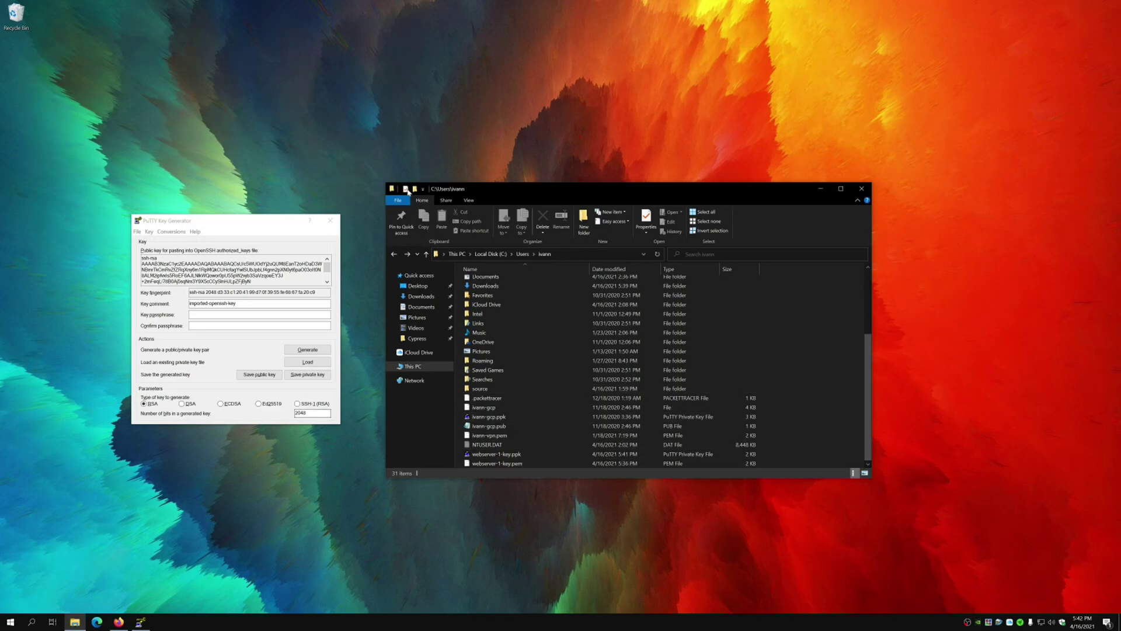
Step: Close the profile folder window and PuTTYgen, and start PuTTY
left_click(861, 189)
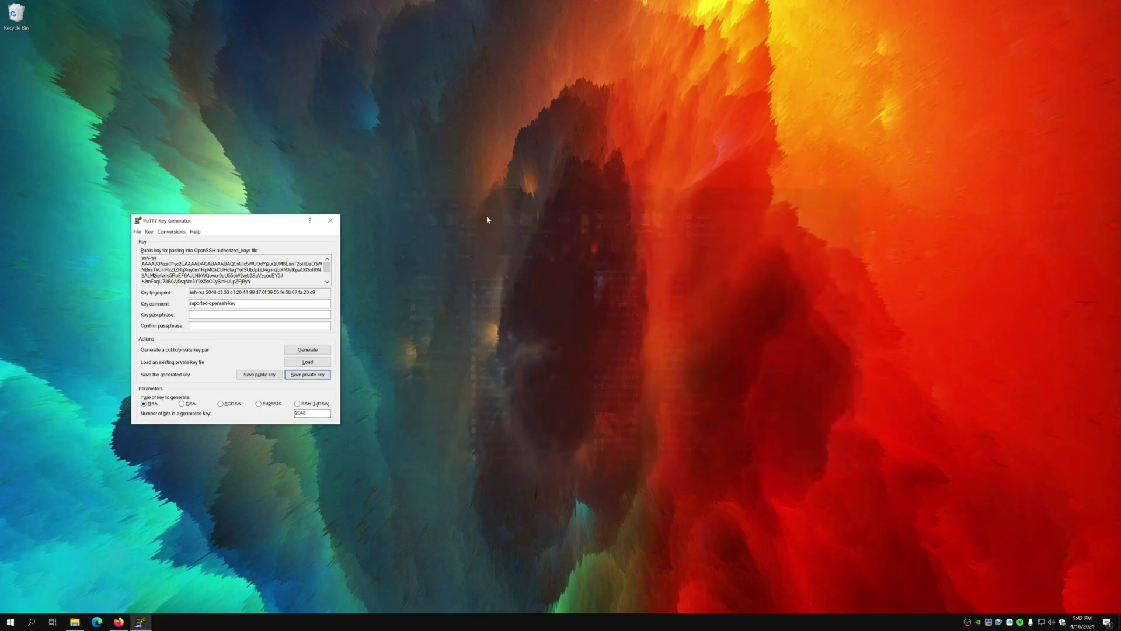
left_click(331, 222)
key("super")
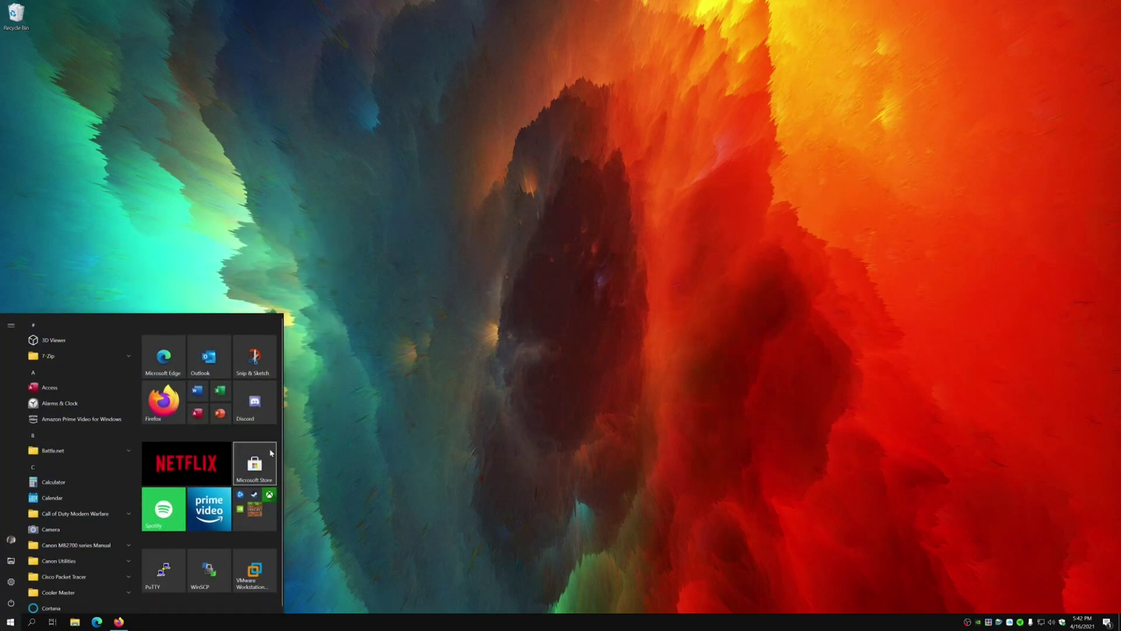
left_click(163, 569)
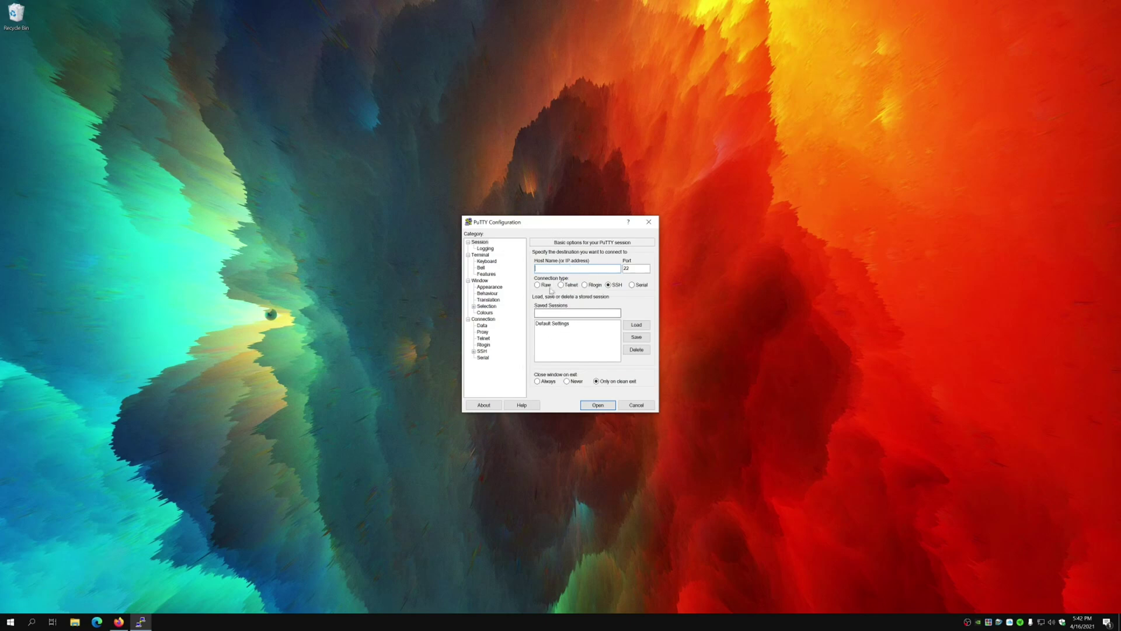
Step: Switch to Firefox, view the EC2 instances list and highlight the public IPv4 address of the running webserver-1 instance
left_click(119, 622)
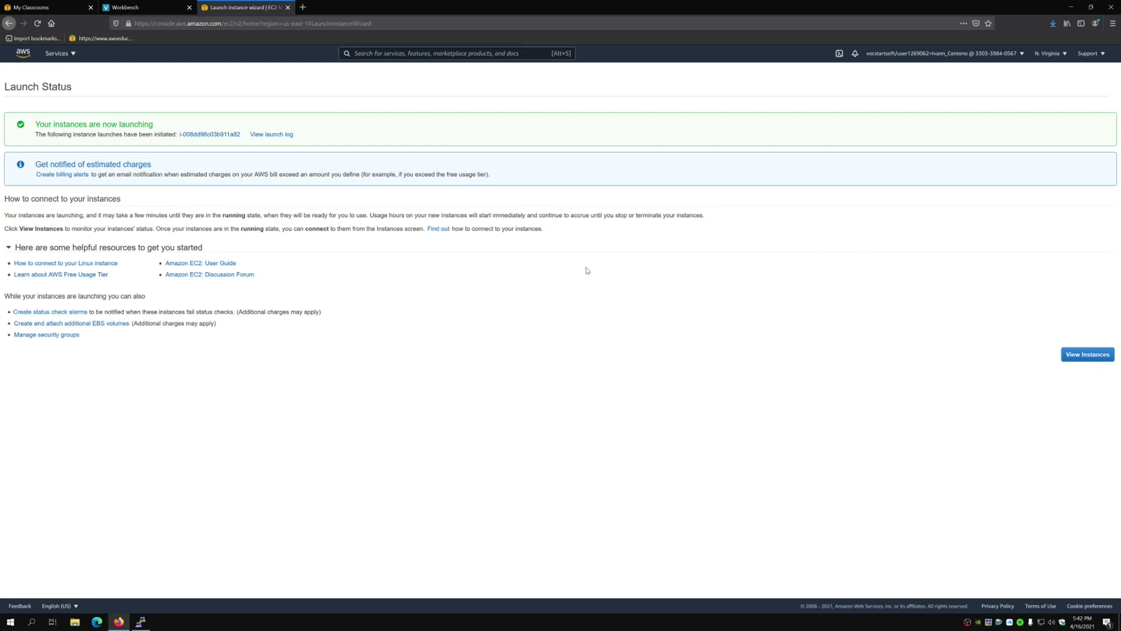
left_click(1084, 355)
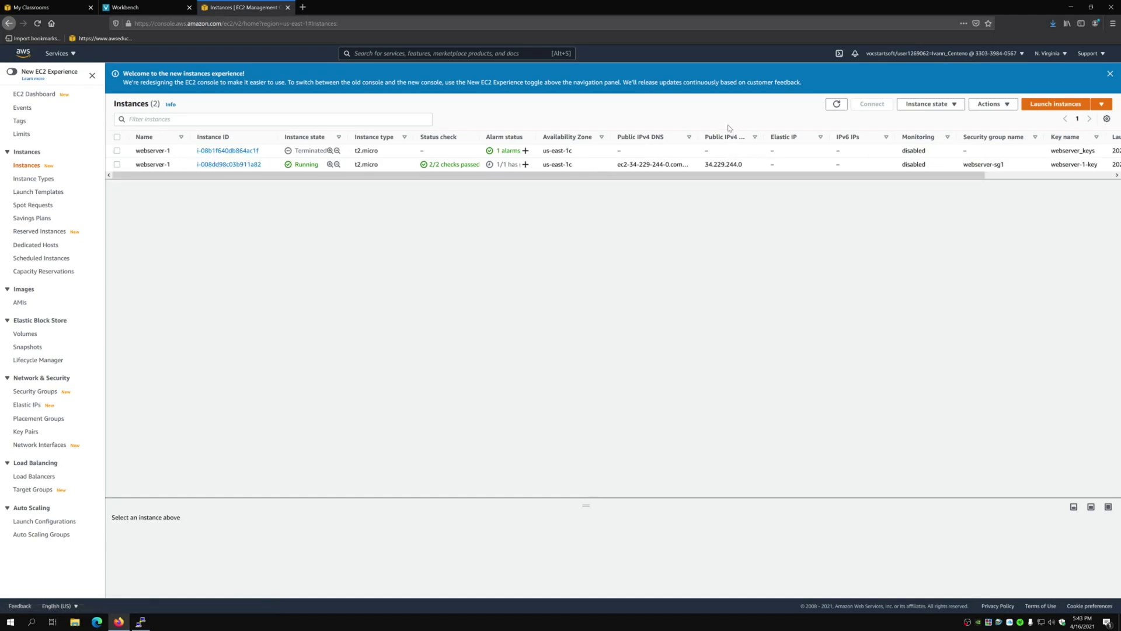
left_click_drag(705, 166, 744, 168)
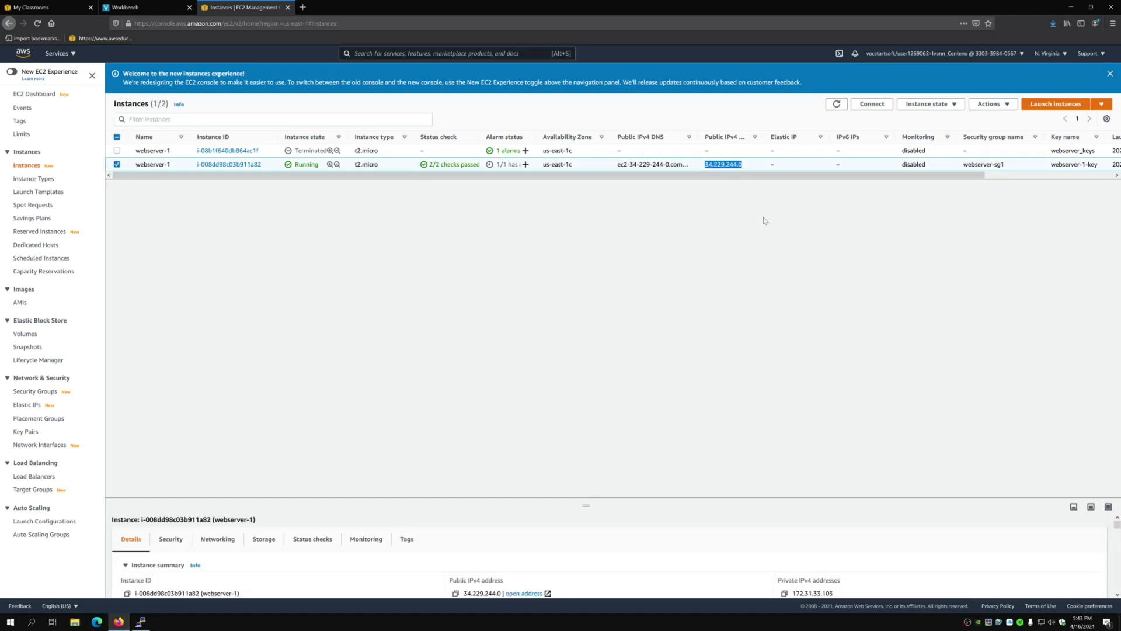
left_click(501, 245)
Step: Open the running instances list from the EC2 dashboard and select the public IPv4 address of webserver-1
left_click(66, 54)
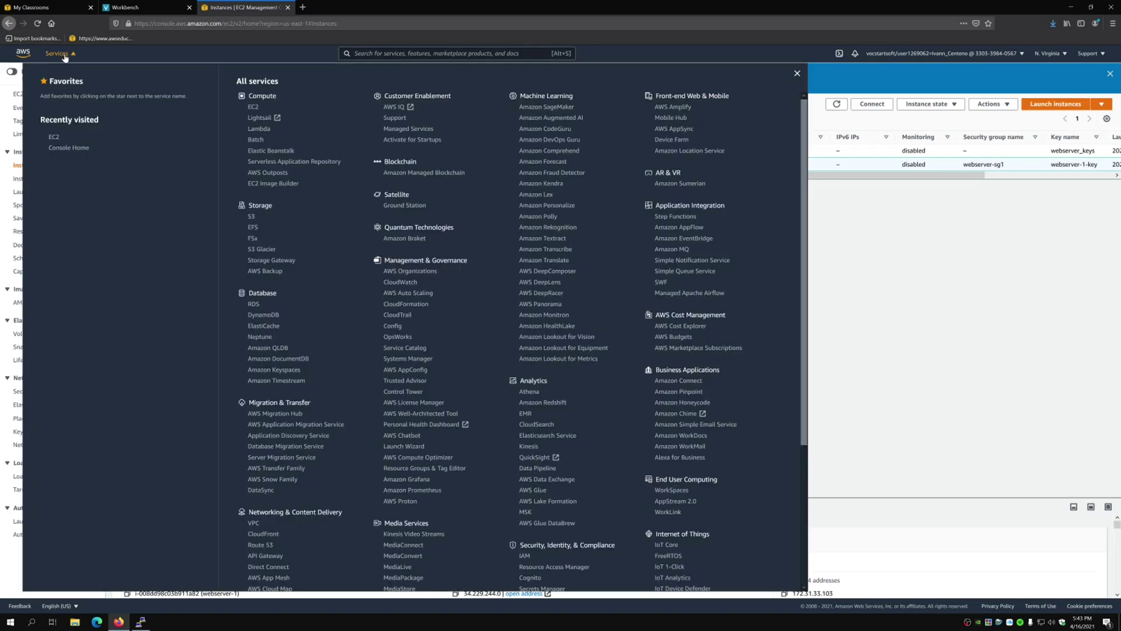
left_click(253, 107)
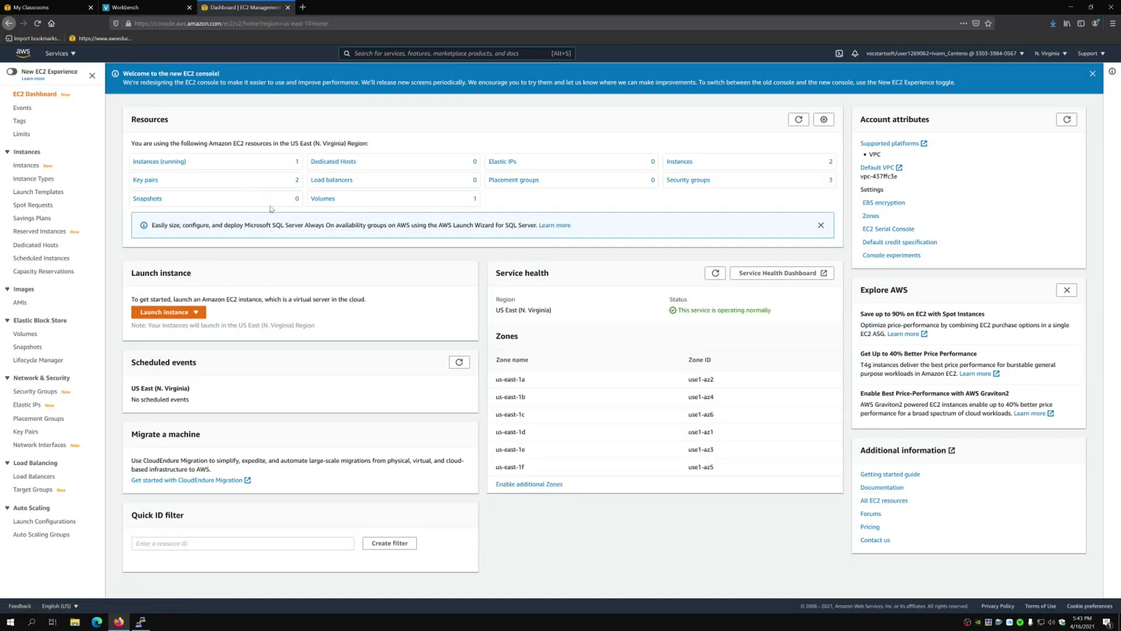
left_click(145, 163)
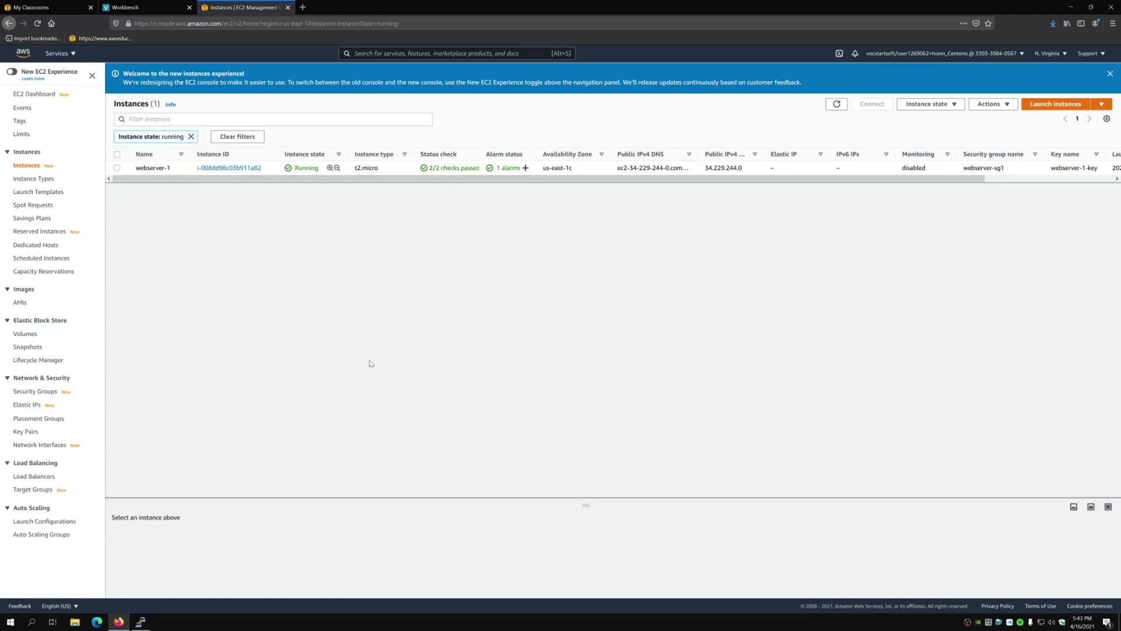
left_click_drag(706, 169, 742, 168)
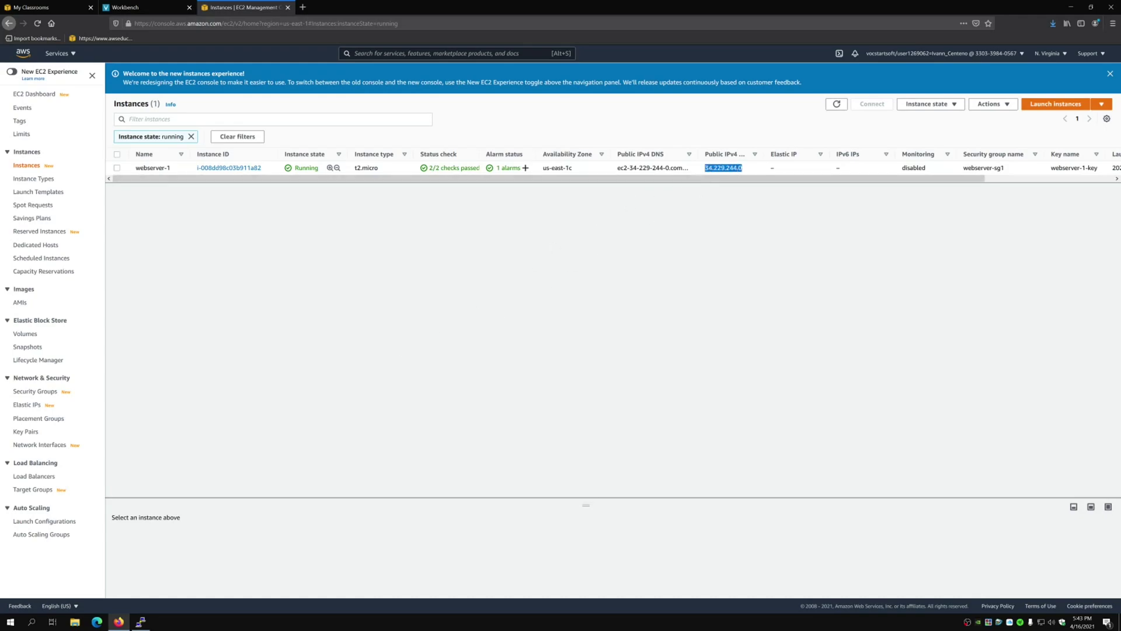
right_click(753, 167)
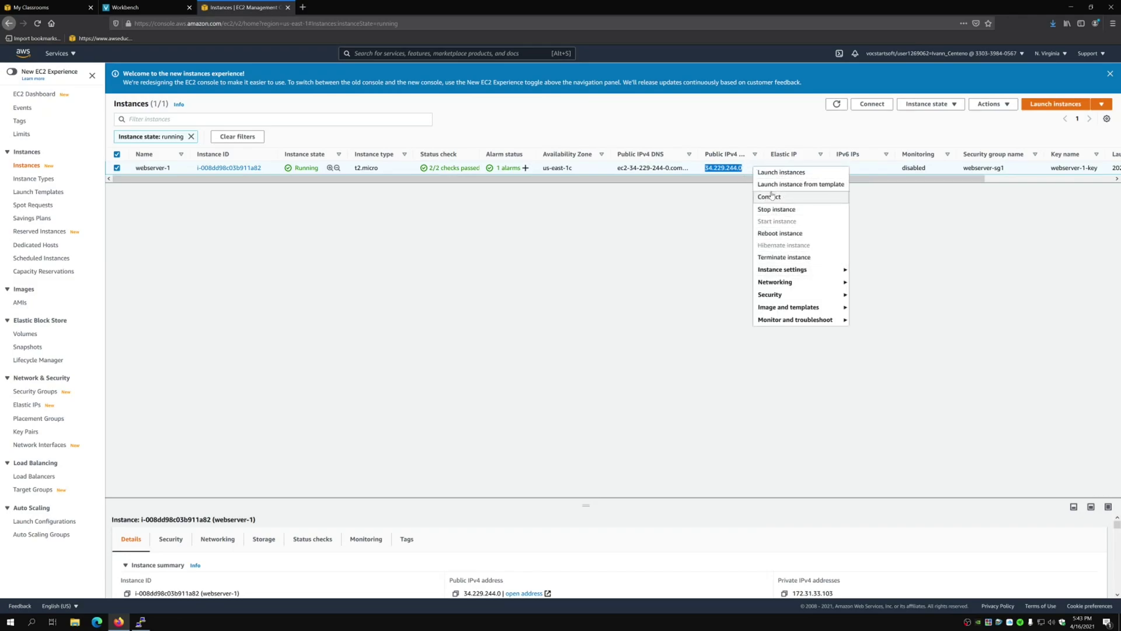
left_click(708, 240)
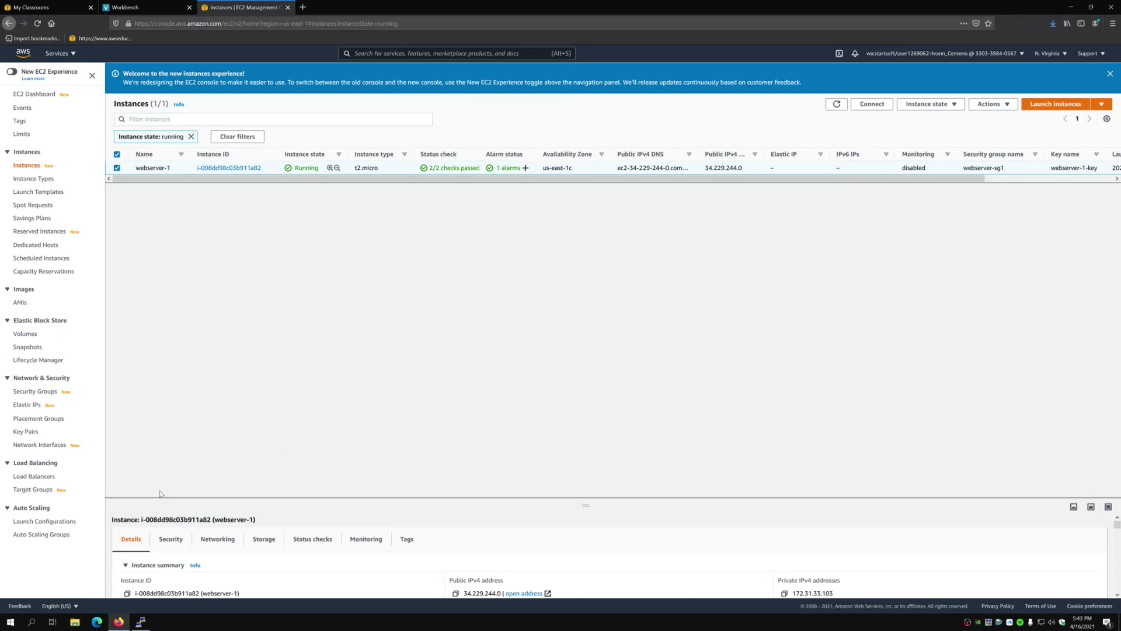
Step: Switch to PuTTY, enter 34.229.244.0 as the host name and choose webserver-1-key.ppk as the private key for SSH authentication
left_click(142, 622)
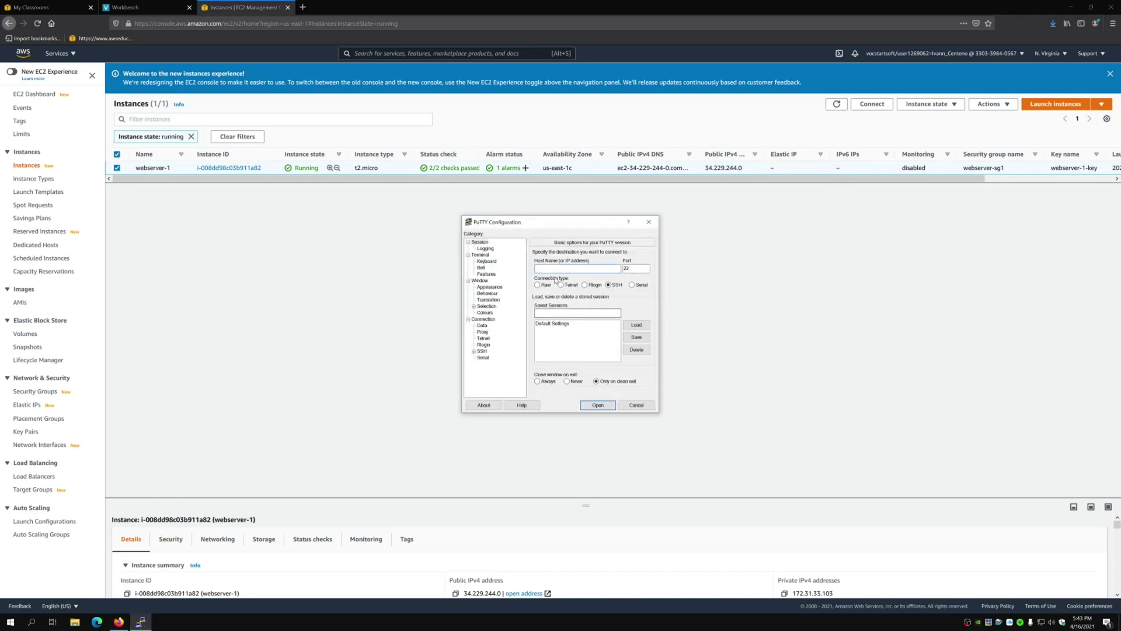
key("ctrl+v")
left_click(480, 352)
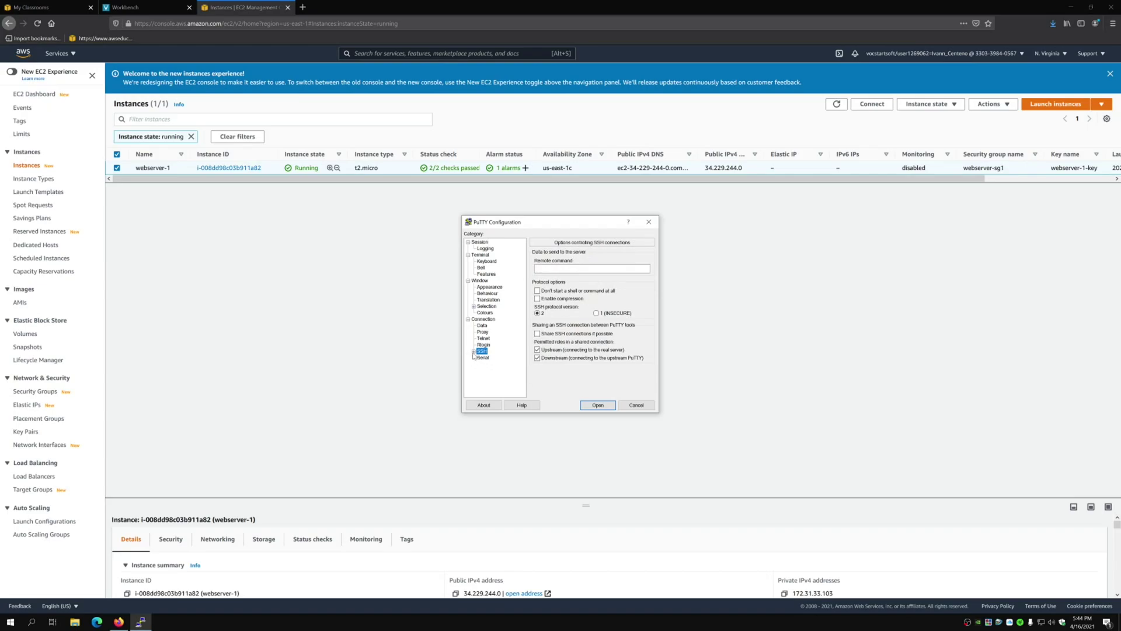
left_click(473, 352)
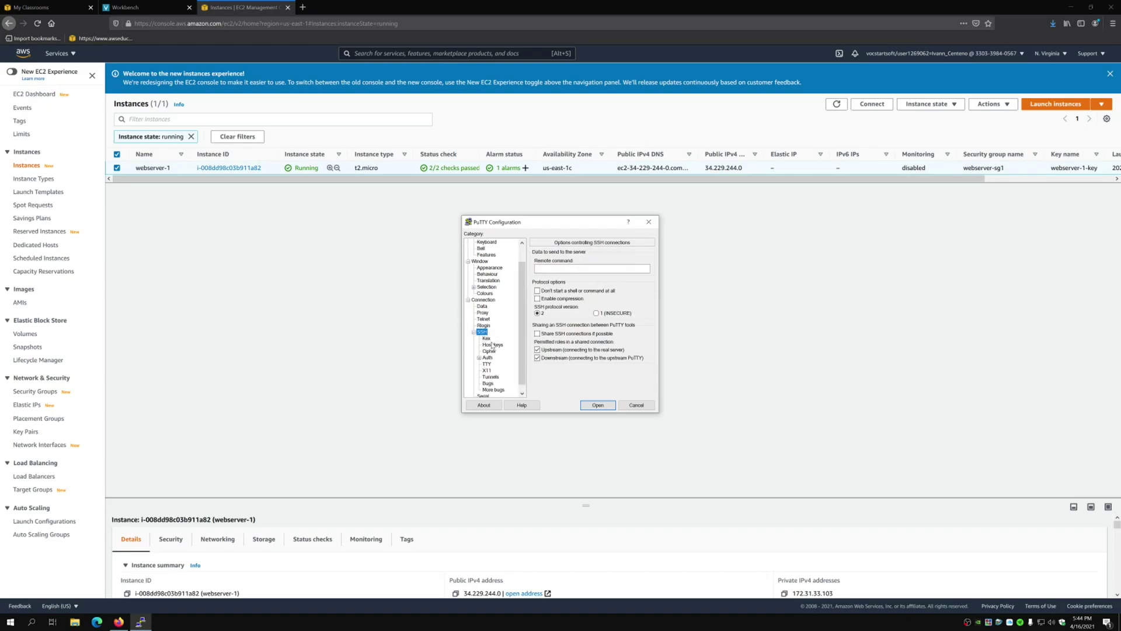
left_click(488, 357)
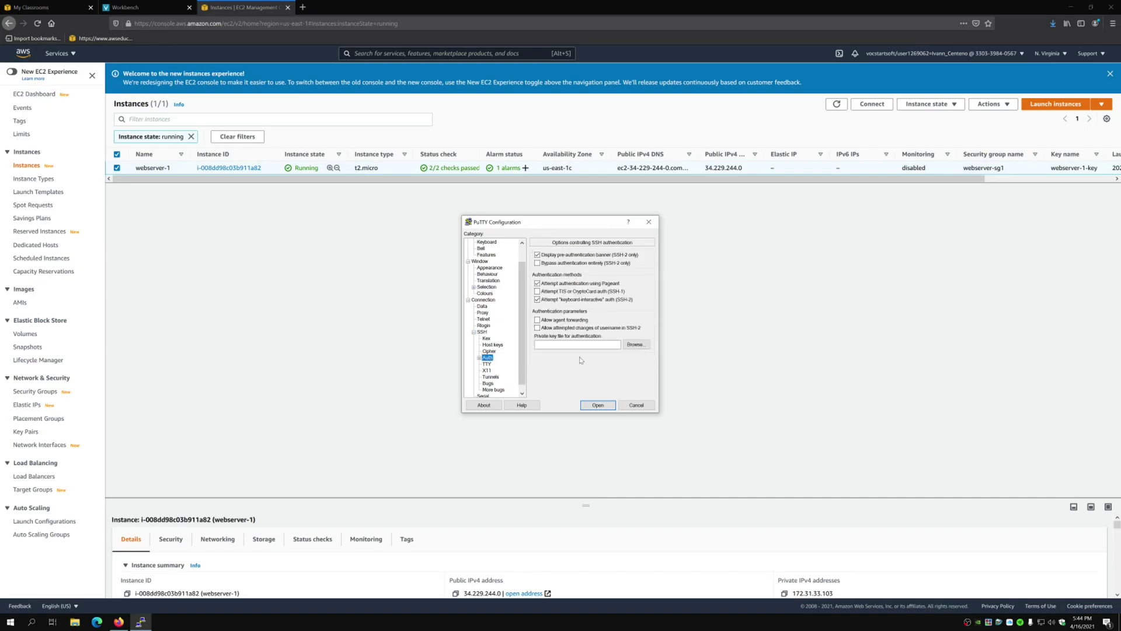
left_click(637, 345)
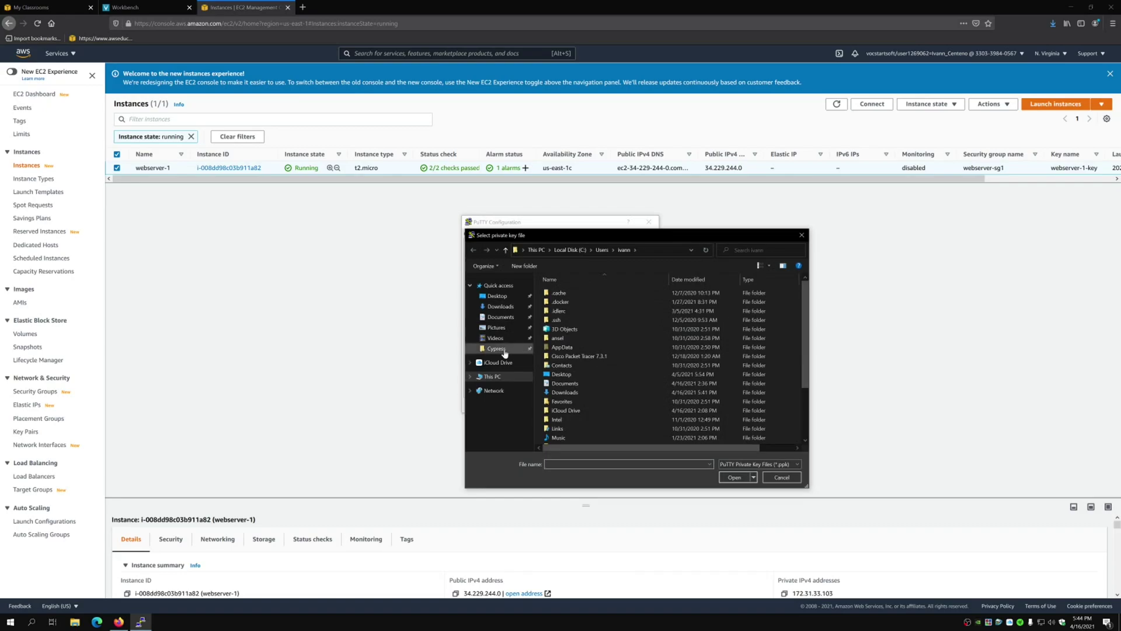
scroll(648, 335, "down", 2)
scroll(648, 335, "down", 1)
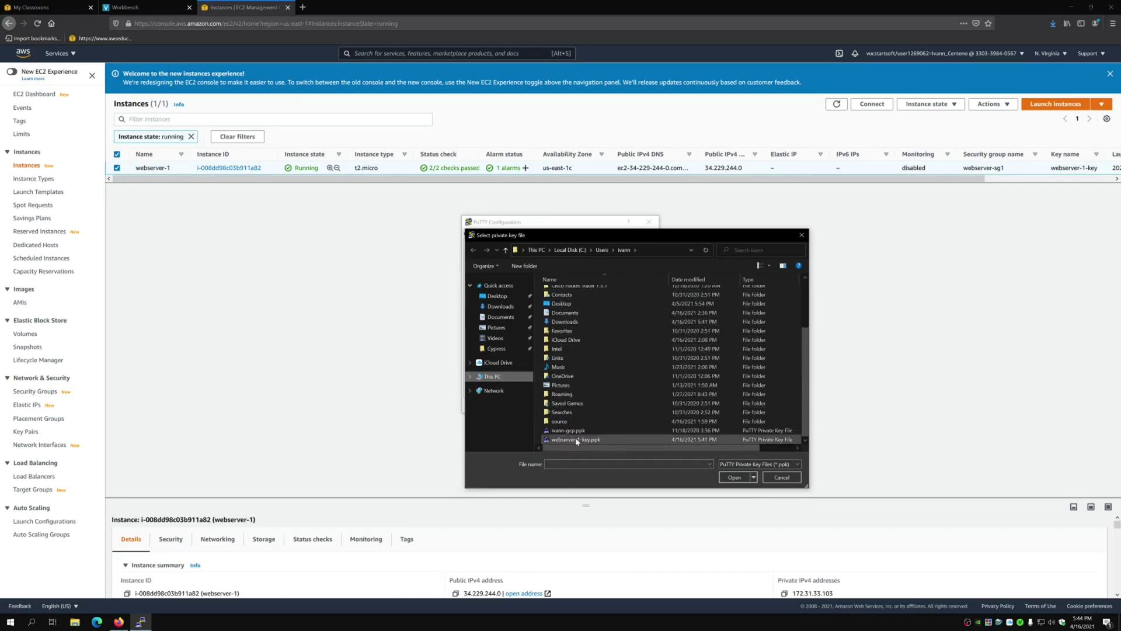
left_click(577, 440)
key("Return")
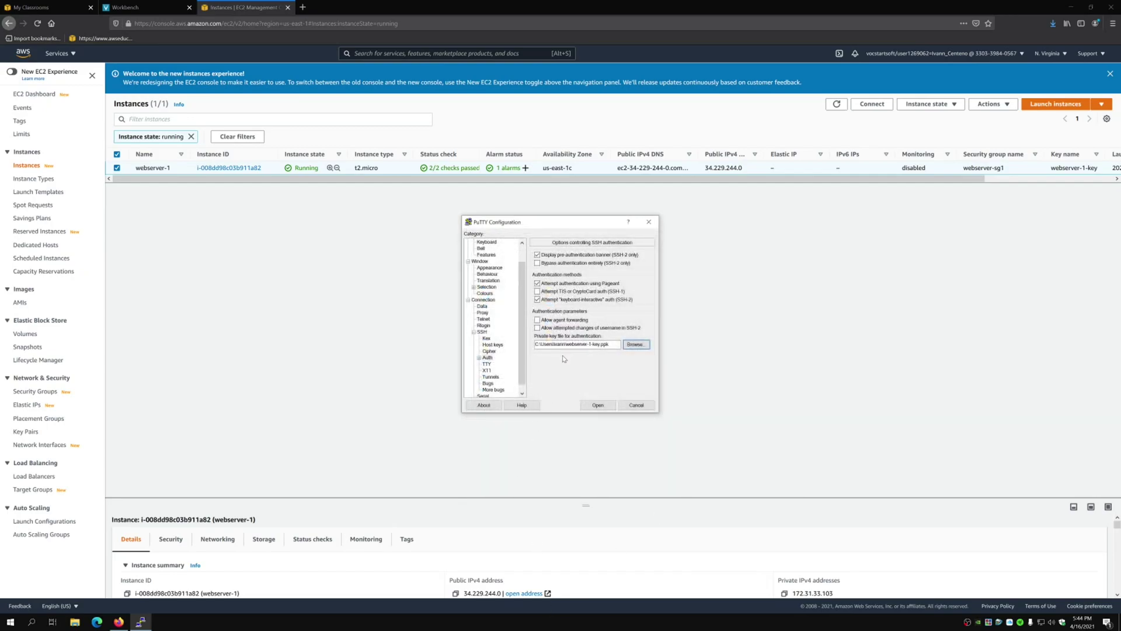
Step: Save the PuTTY session settings under the name webserver-1
scroll(492, 294, "up", 1)
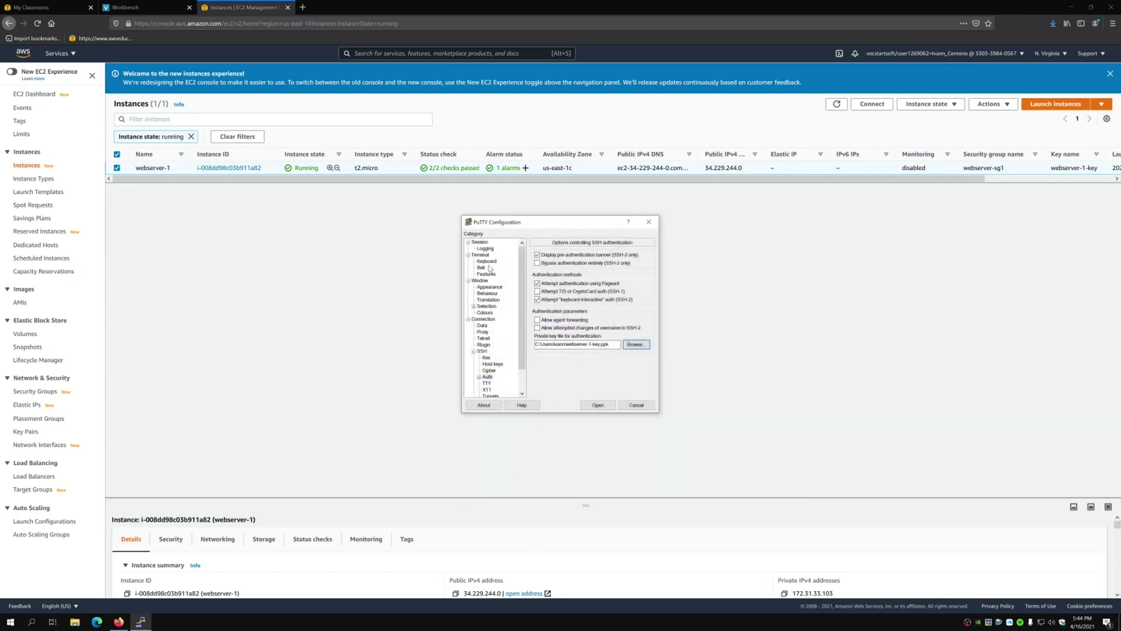
left_click(482, 241)
left_click(575, 314)
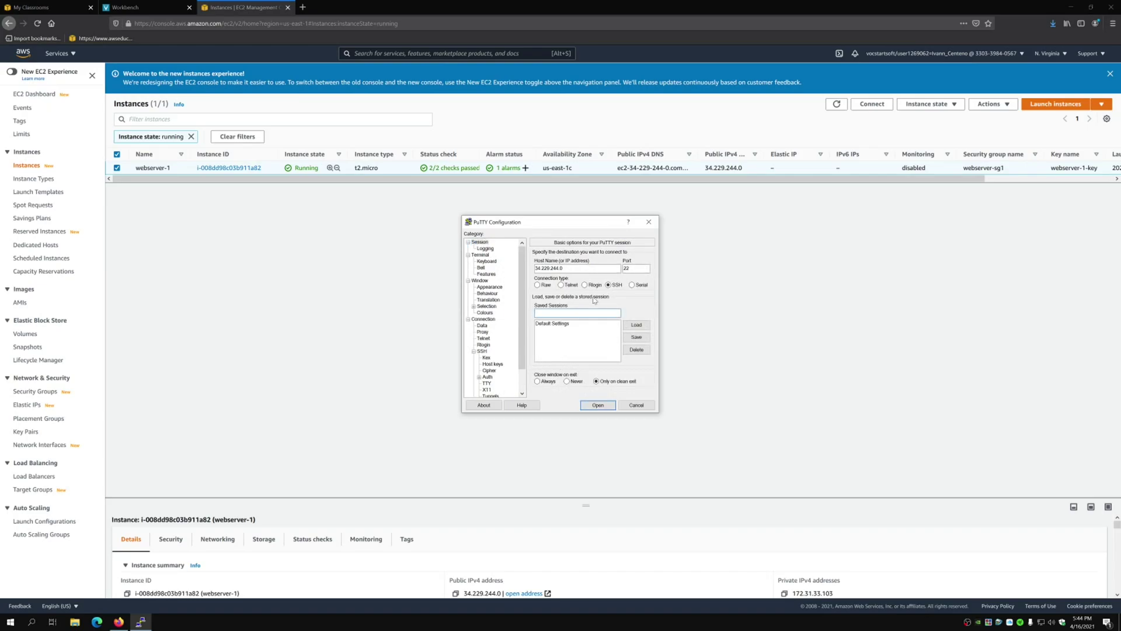
type("webserver-1")
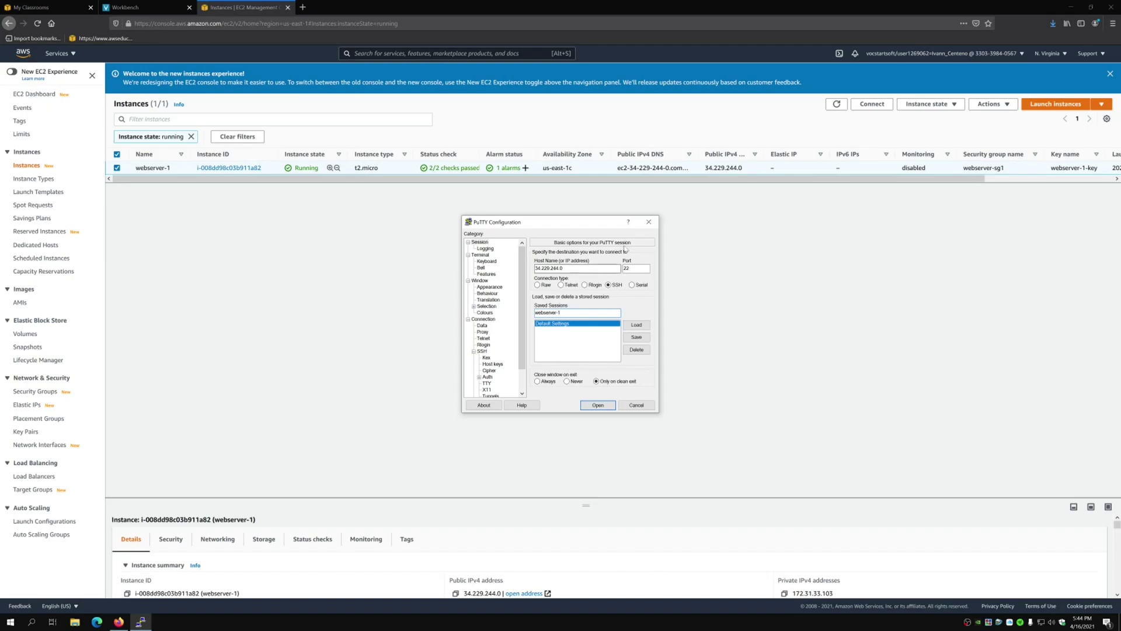
left_click(635, 340)
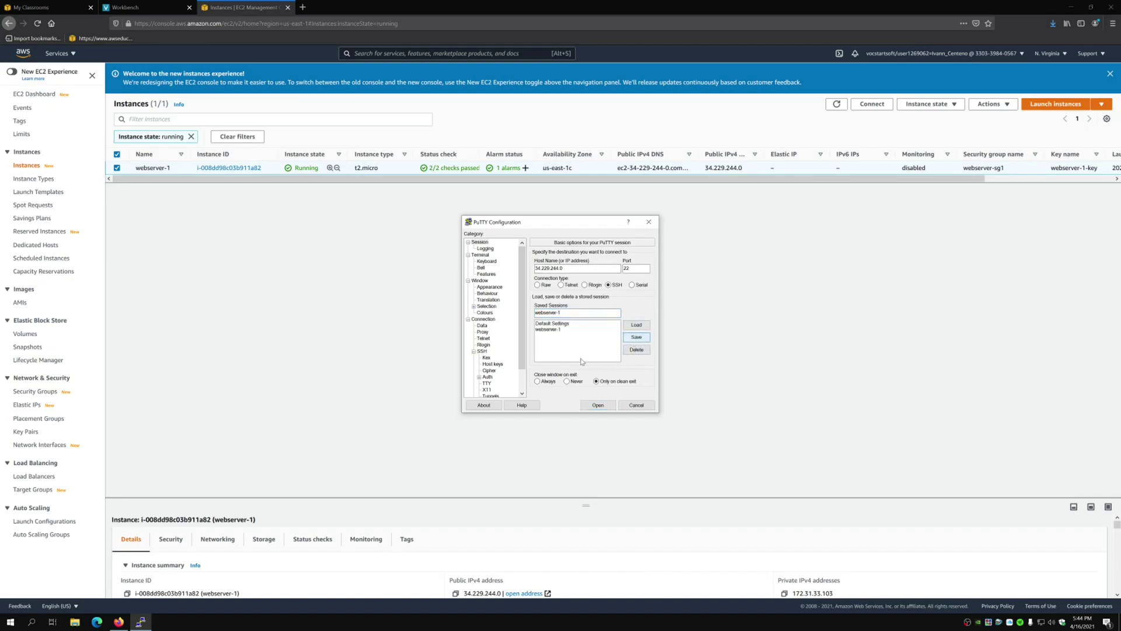
Step: Connect with the saved webserver-1 session and accept the server's host key into the cache
left_click(563, 330)
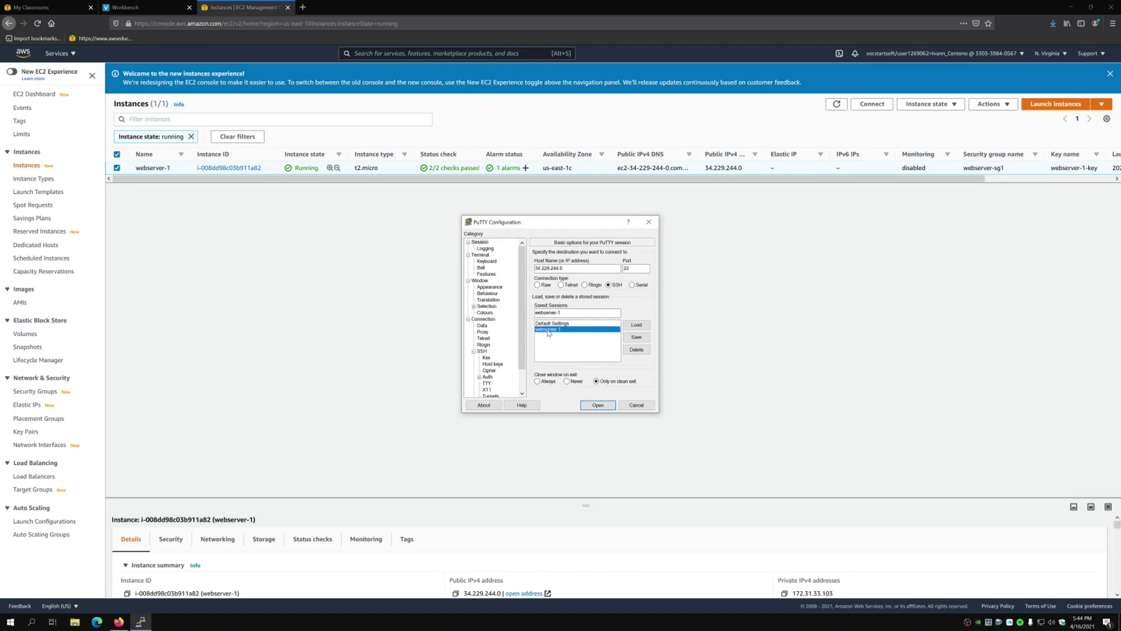
left_click(598, 405)
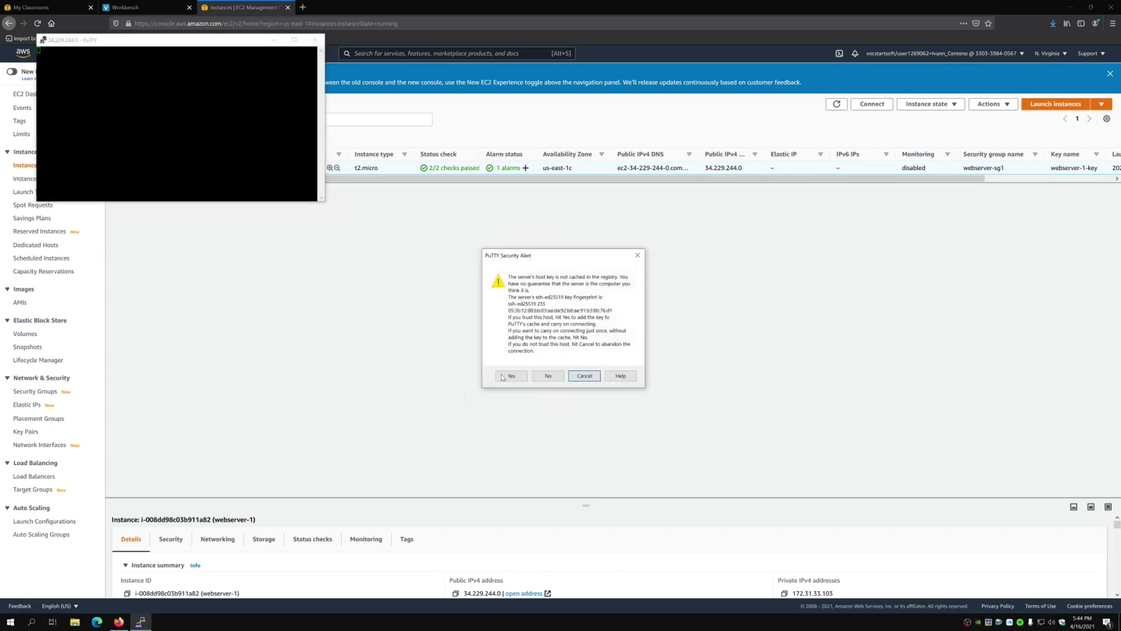
left_click_drag(540, 257, 326, 193)
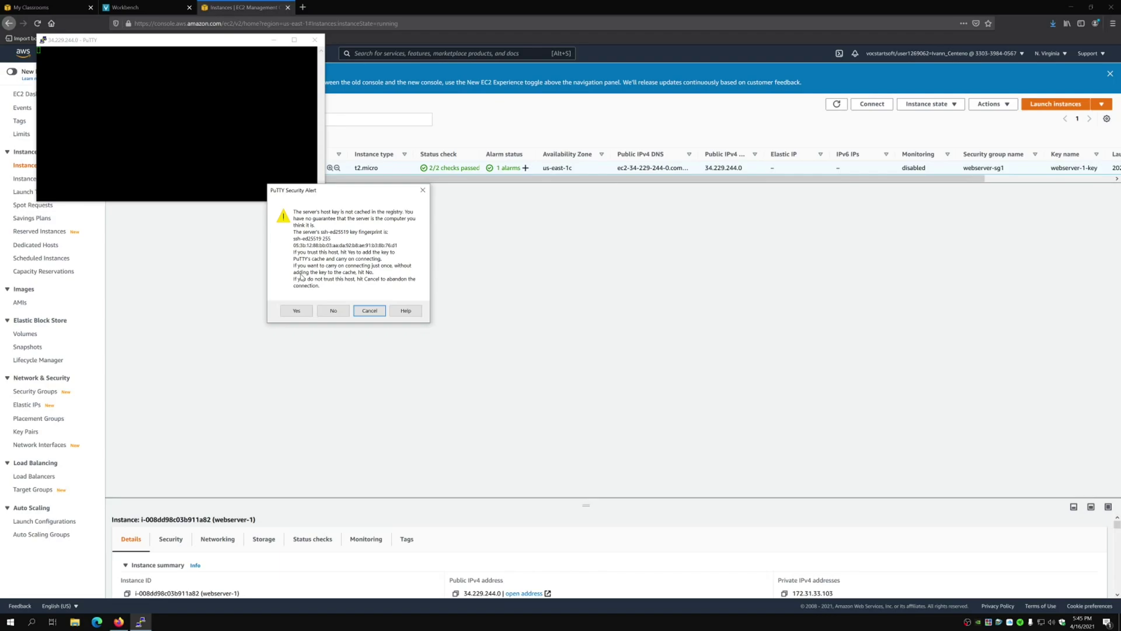
left_click(297, 314)
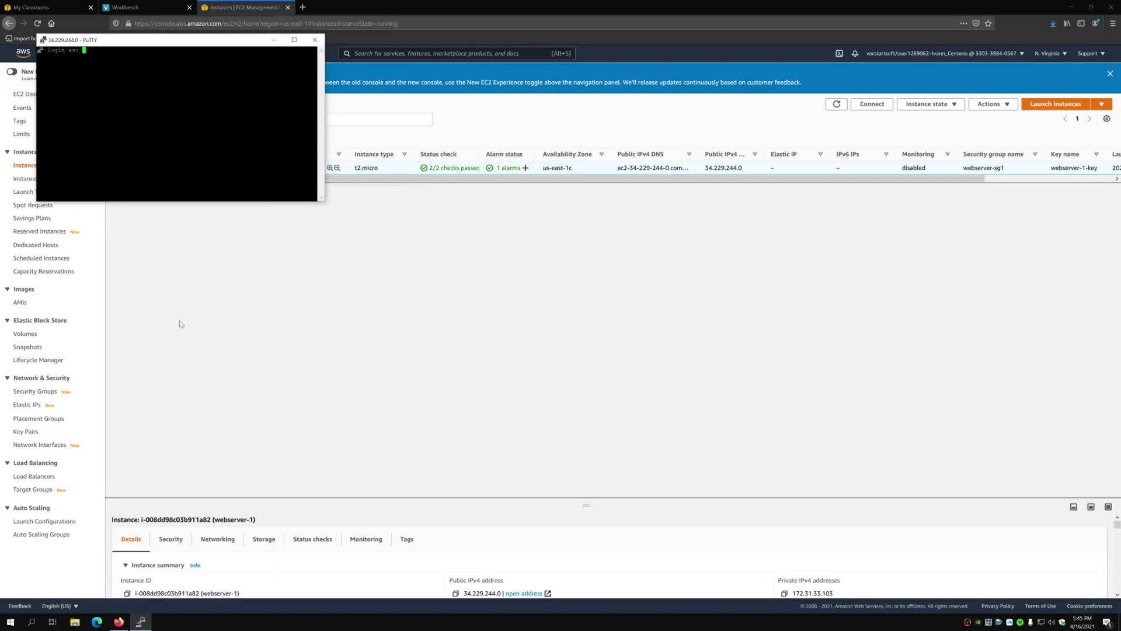
Step: Log in to the server as ec2-user and enlarge the terminal window
left_click_drag(175, 40, 499, 283)
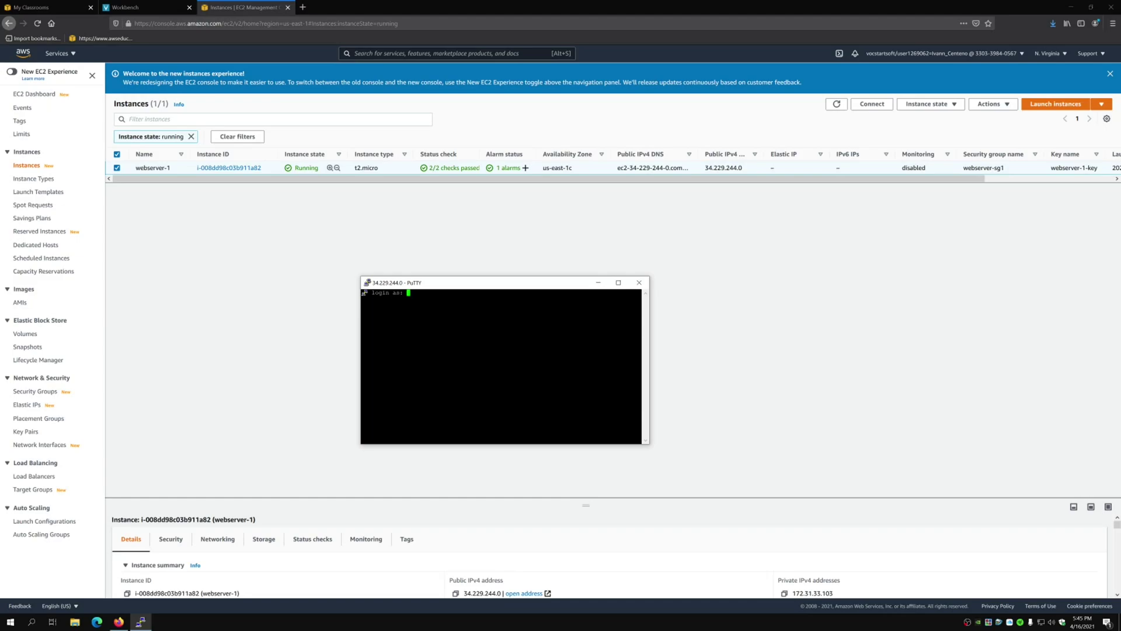
type("ec2-user")
key("Return")
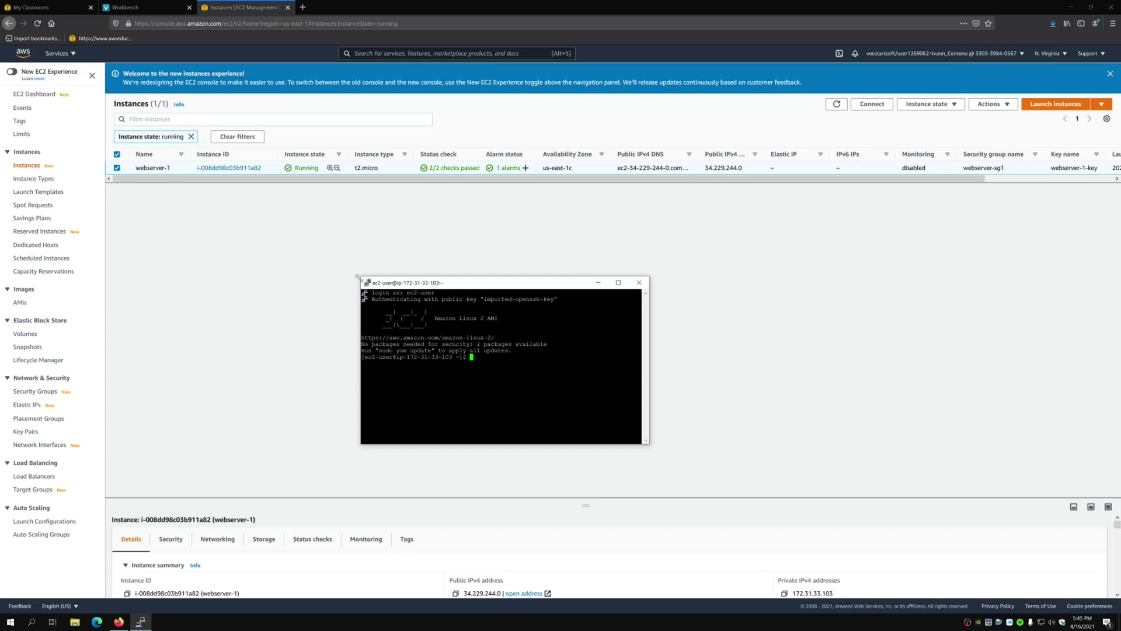
left_click_drag(361, 277, 280, 183)
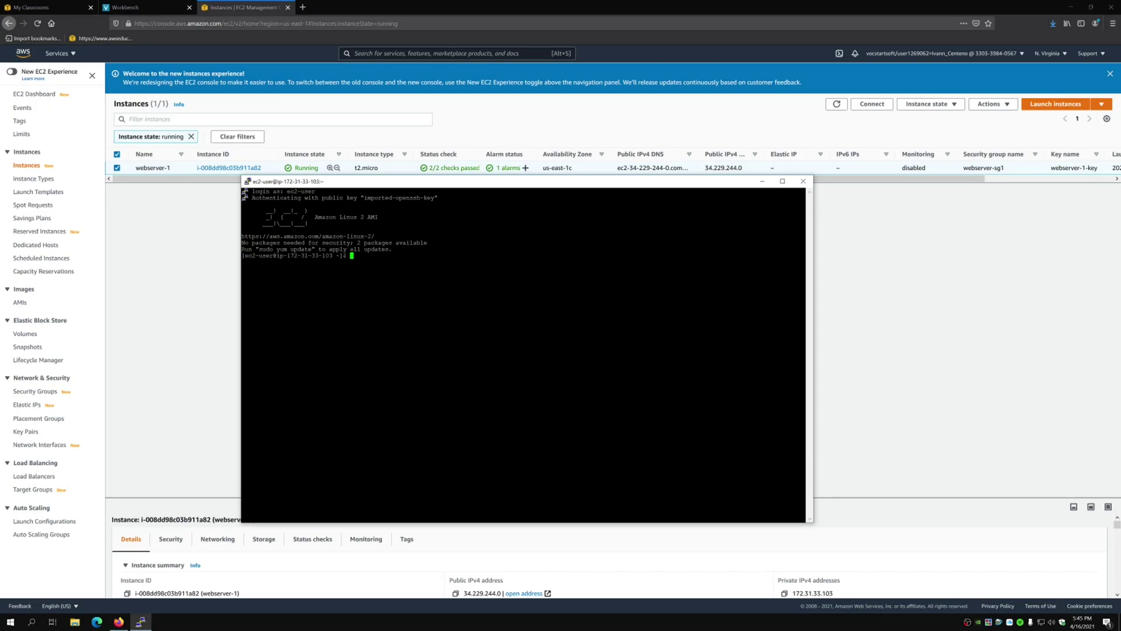
Step: Show the current working directory with pwd and list all its files with ls -la
left_click_drag(277, 256, 335, 255)
left_click(352, 253)
type("pwd")
key("Return")
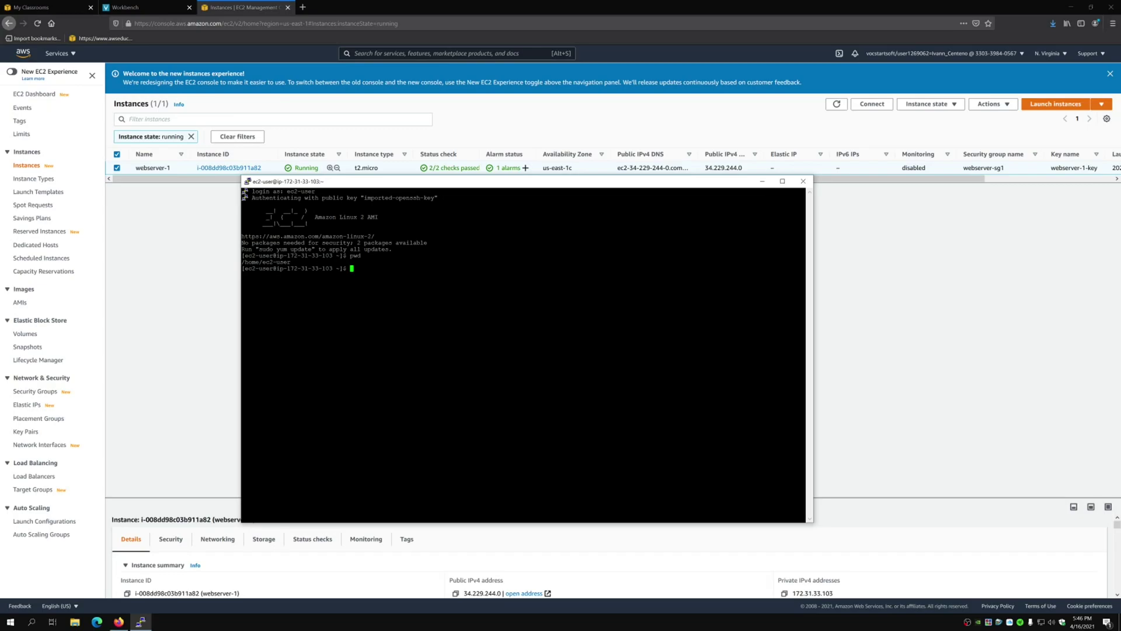
type("ls -la")
key("Return")
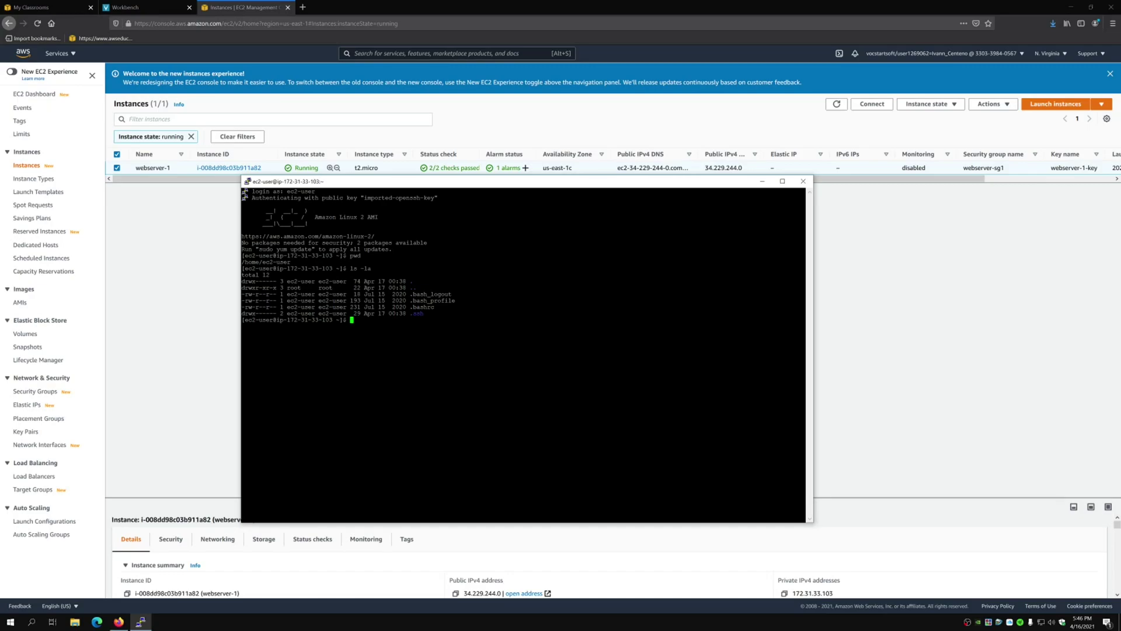
Step: Change into the .ssh directory and list its files with ls
type("cd .ssh")
key("Return")
type("ls")
key("Return")
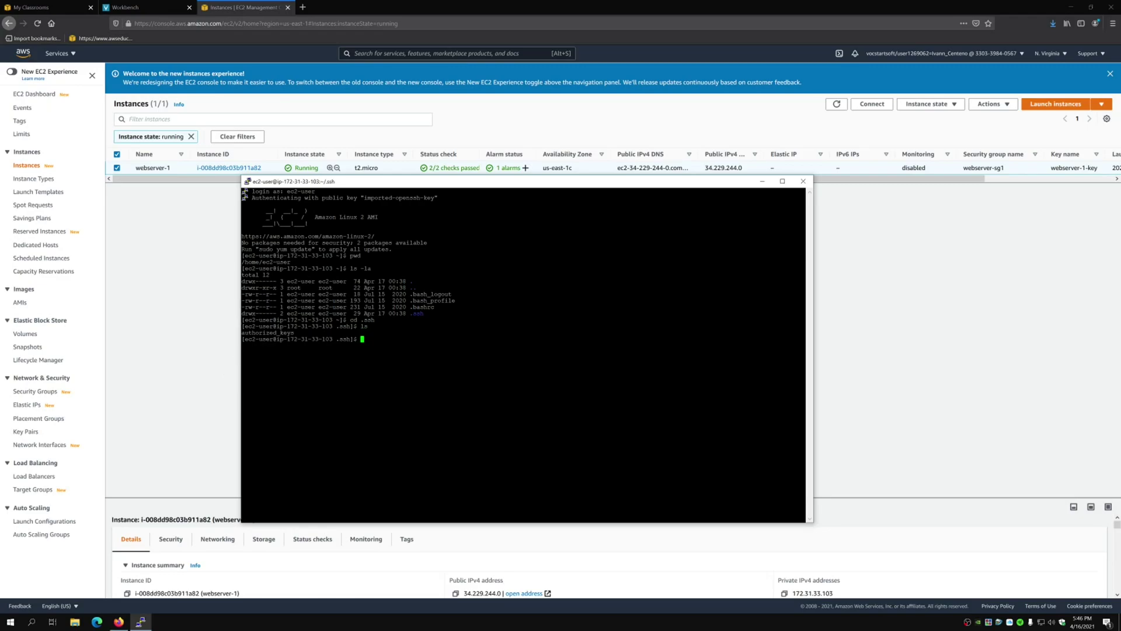
Step: Display the contents of authorized_keys with cat and highlight the public key
left_click_drag(242, 332, 294, 332)
left_click(294, 332)
type("cat authorized_keys")
key("Left")
key("Left")
key("Left")
key("Left")
key("Left")
key("Left")
key("Left")
key("Left")
key("Left")
key("Left")
key("Left")
key("Left")
key("Left")
key("Left")
key("Left")
key("Right")
key("Right")
key("Right")
key("Right")
key("Right")
key("Right")
key("Right")
key("Right")
key("Right")
key("Right")
key("Right")
key("Right")
key("Right")
key("Right")
key("Right")
key("Return")
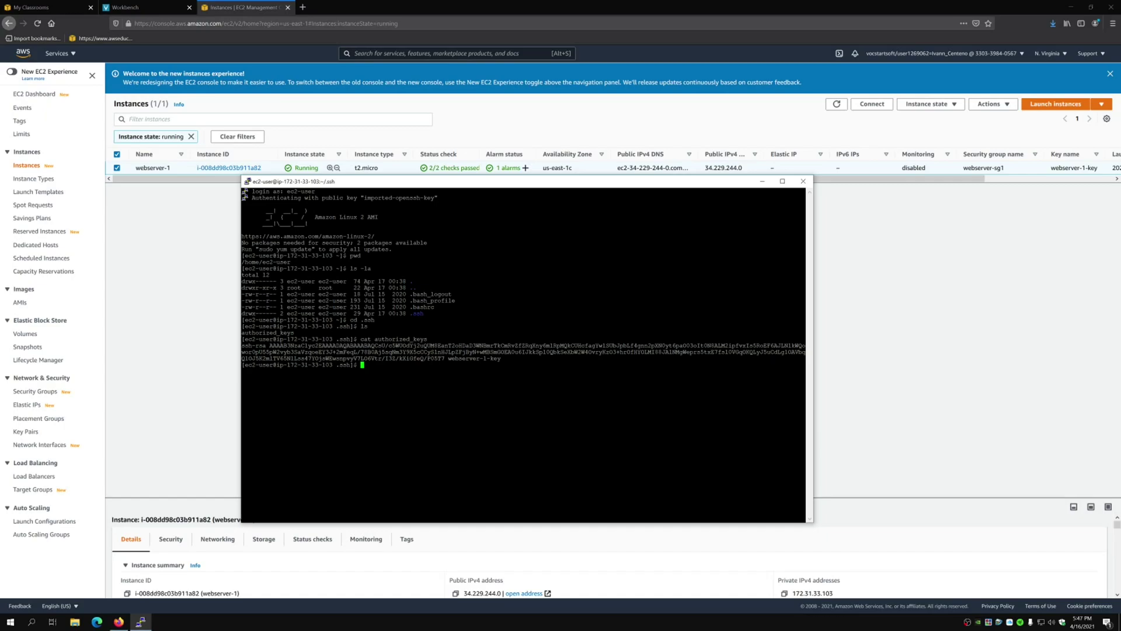
left_click_drag(269, 345, 444, 358)
Step: Reposition the terminal window and end the SSH session with logout
left_click_drag(630, 181, 769, 158)
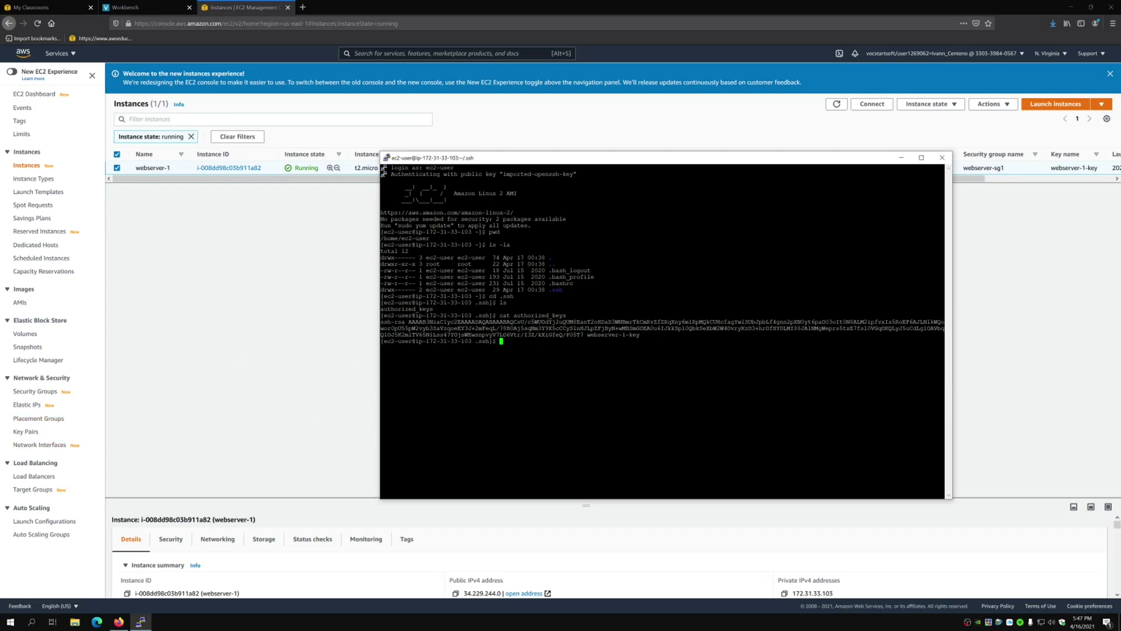
type("logout")
key("Return")
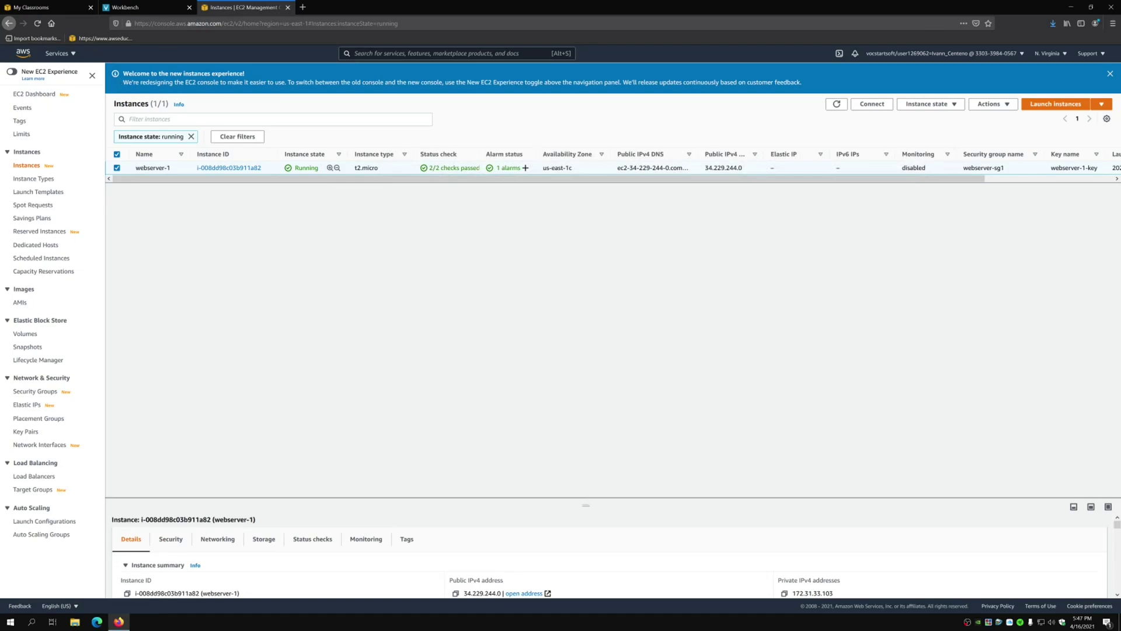
Step: Search Windows for "terminal" and open Windows Terminal
left_click(10, 621)
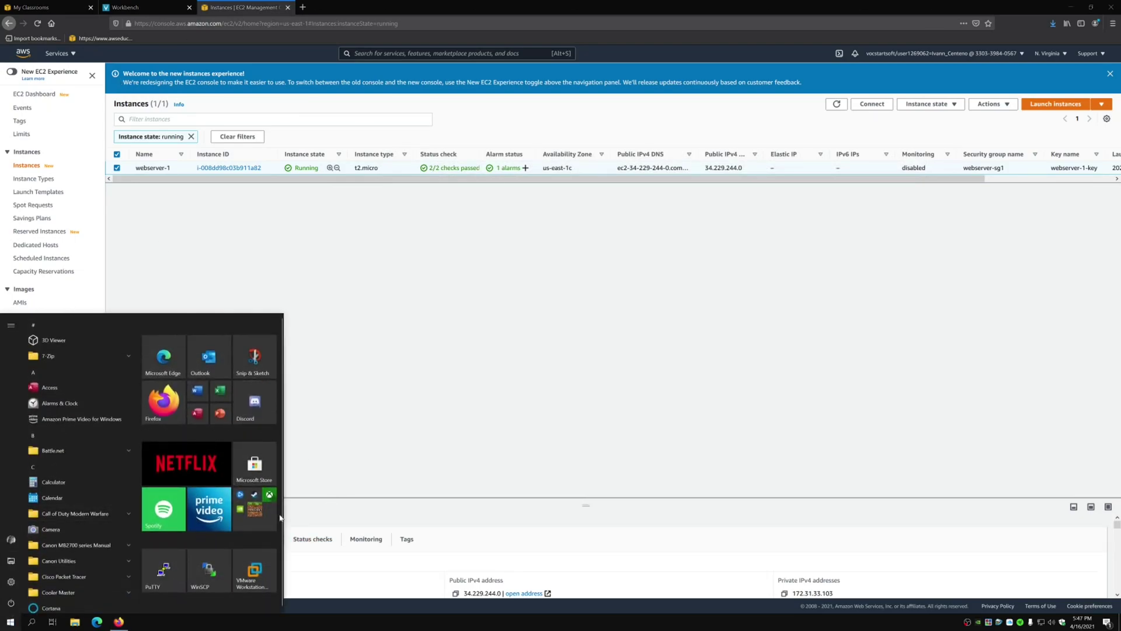
type("terminal")
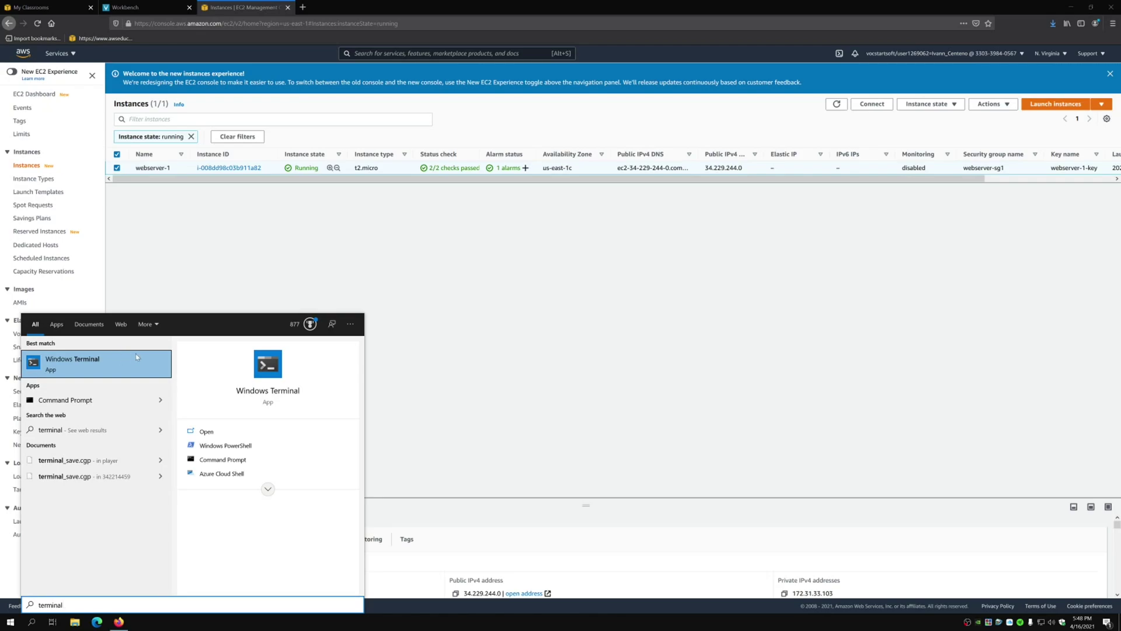
left_click(116, 361)
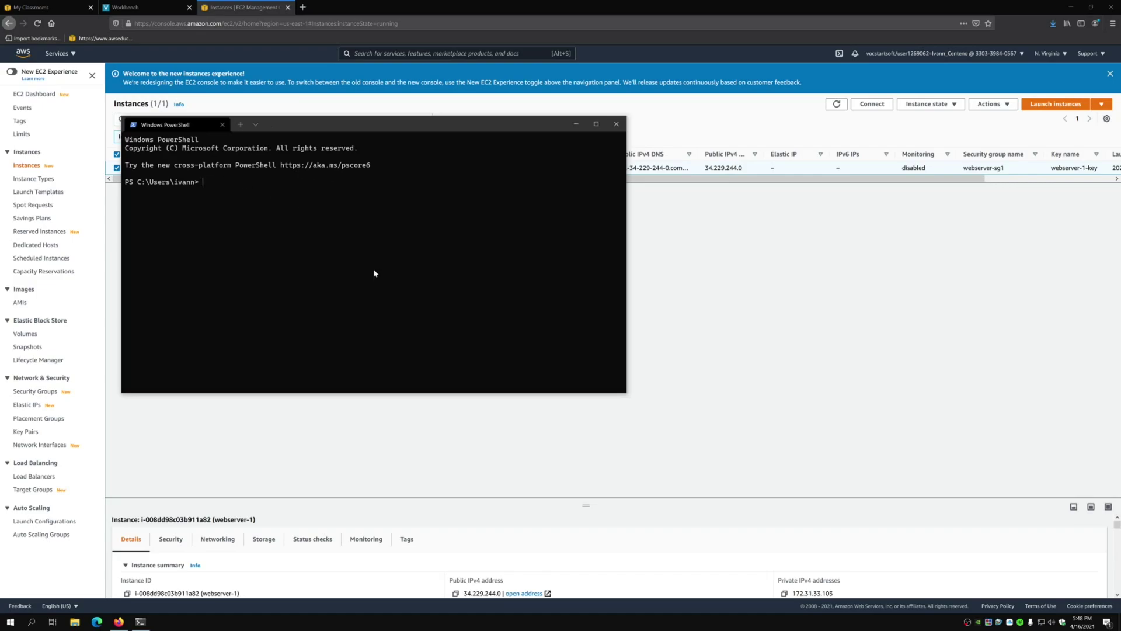
Step: Search Windows for PowerShell and for cmd to look up the alternative command-line apps
key("super")
type("powershe")
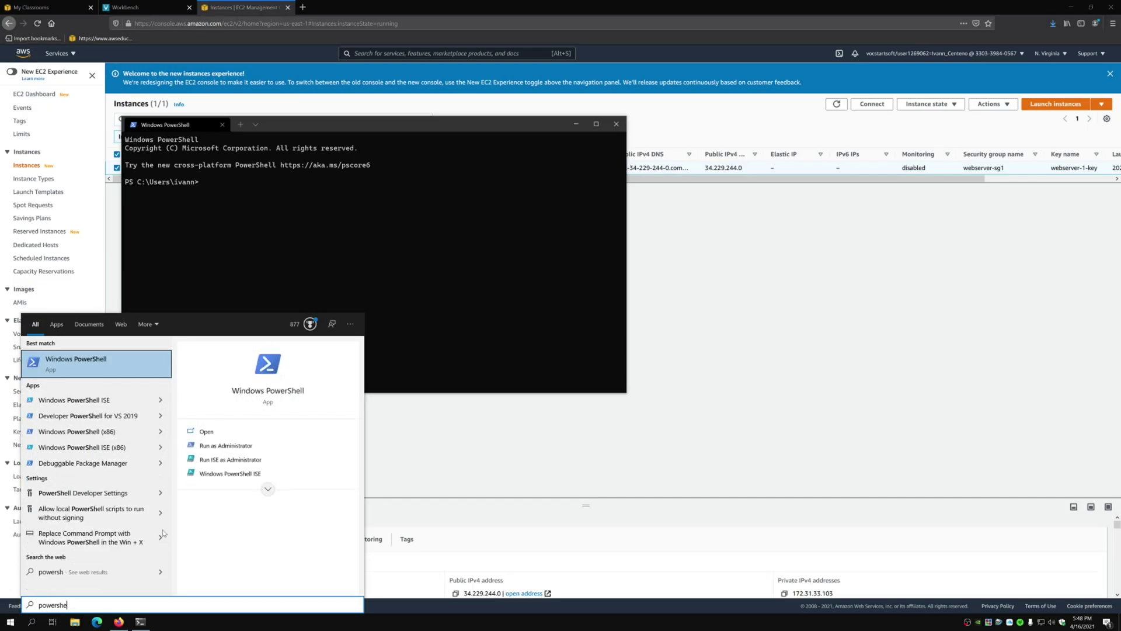
key("BackSpace")
key("BackSpace")
key("BackSpace")
key("BackSpace")
key("BackSpace")
key("BackSpace")
key("BackSpace")
type("cmd")
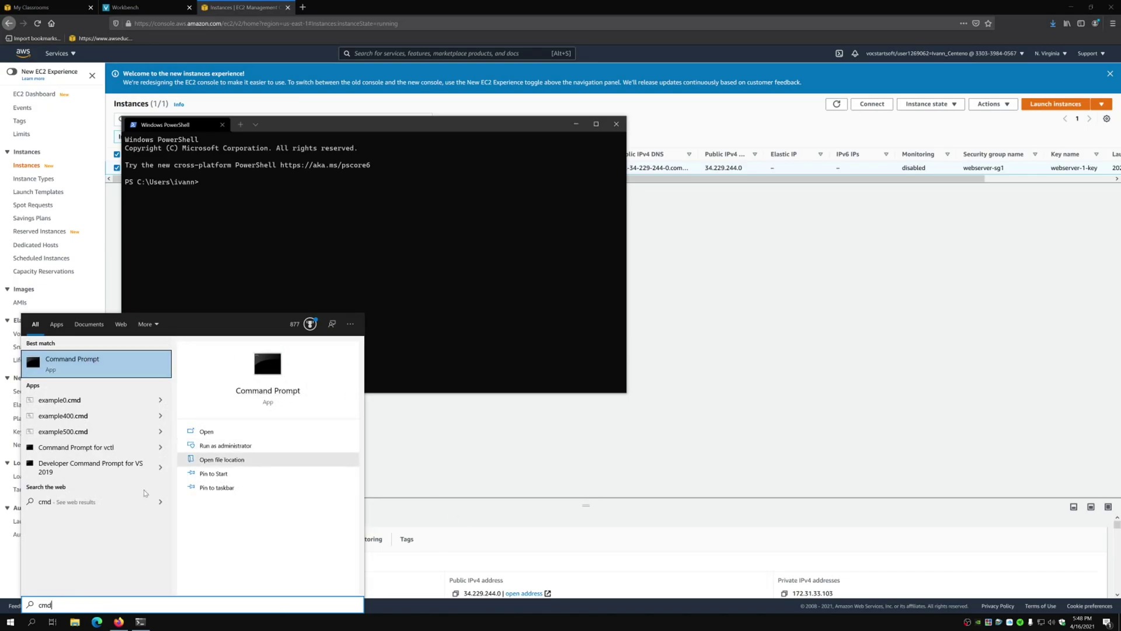
Step: Open Windows PowerShell, close Windows Terminal, and move and widen the PowerShell window
right_click(10, 622)
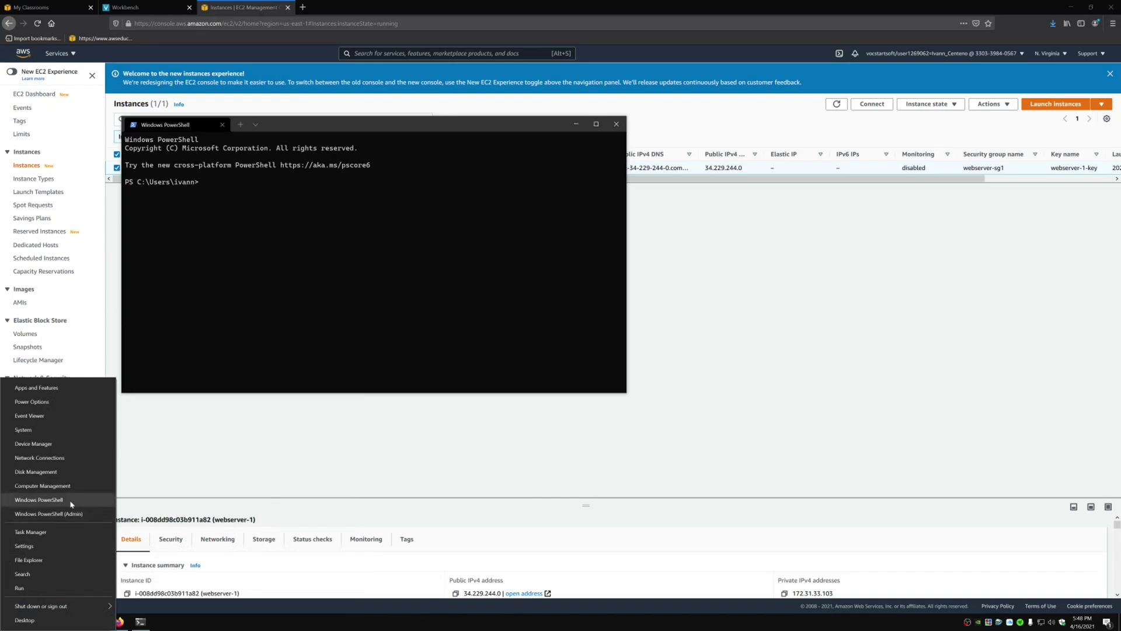
left_click(39, 500)
left_click(616, 124)
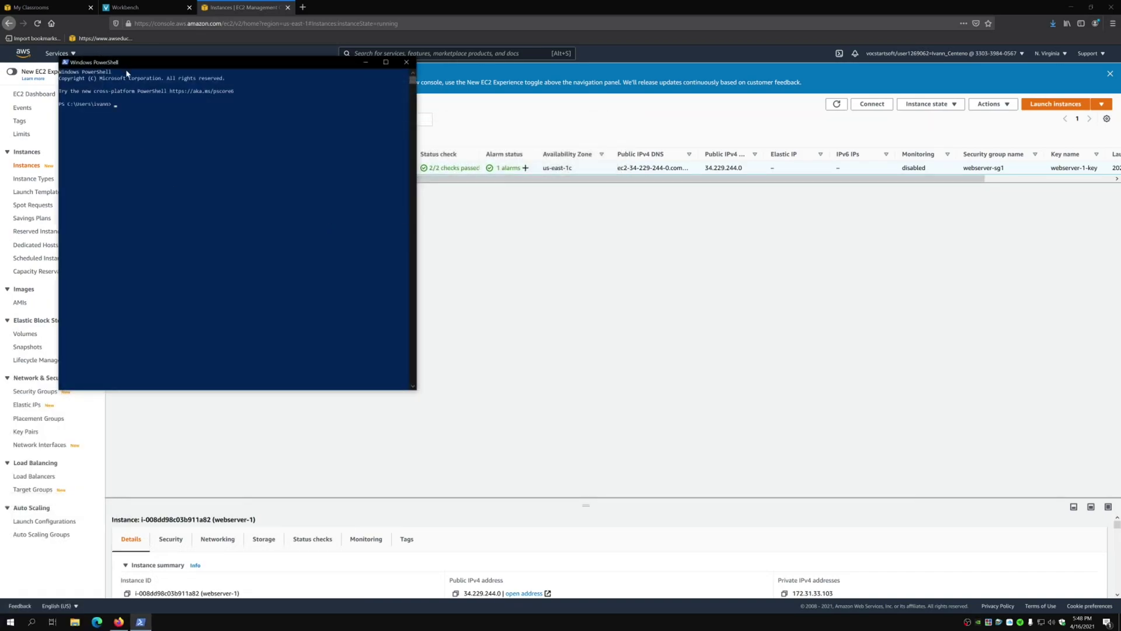
left_click_drag(136, 64, 297, 184)
left_click_drag(221, 290, 43, 297)
left_click(111, 225)
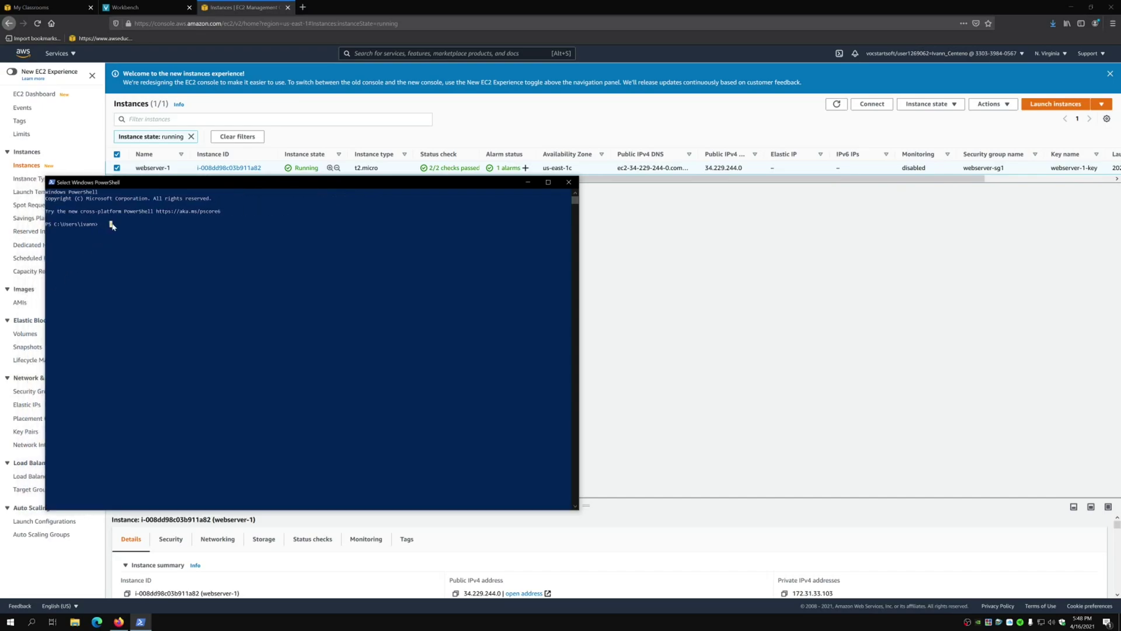
left_click(175, 230)
Step: Begin the connection command as ssh -i "webserver-1-key.pem" ec2-user@ without running it
type("ssh")
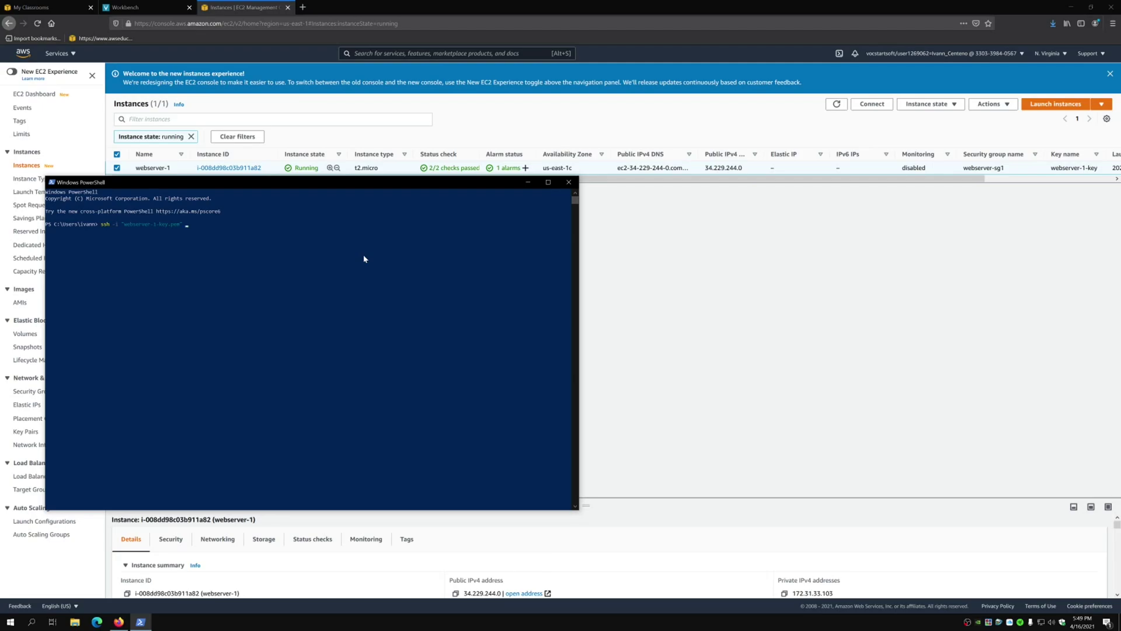
type("2-3")
type("user@")
Step: Copy the public IPv4 address of webserver-1 from the EC2 instances list
left_click(725, 154)
double_click(719, 168)
left_click_drag(743, 168, 704, 168)
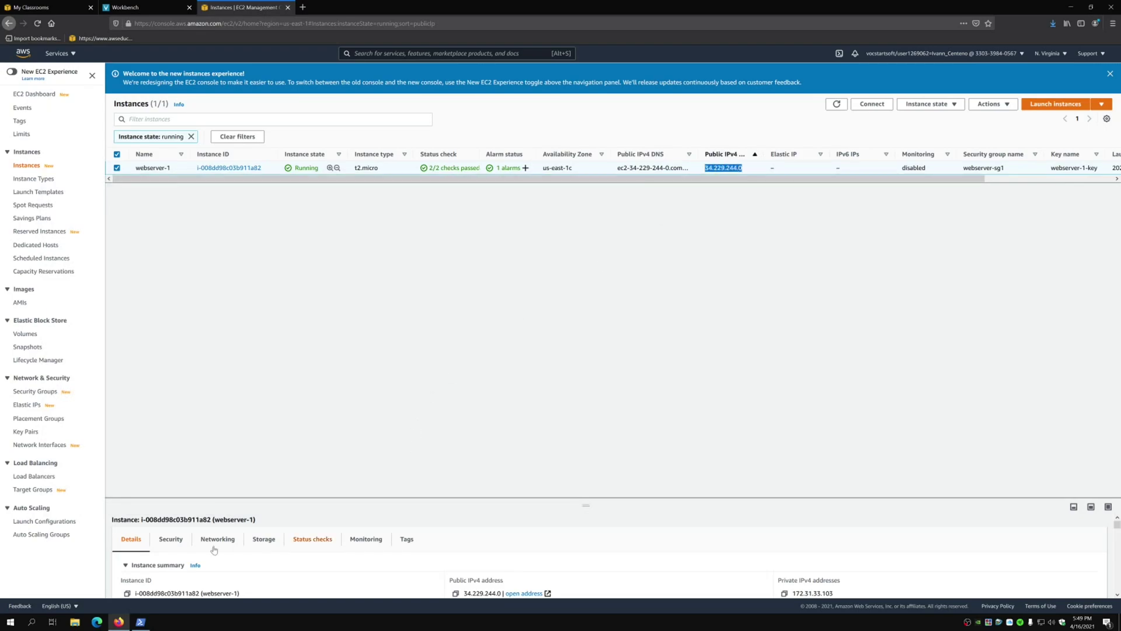
left_click(140, 621)
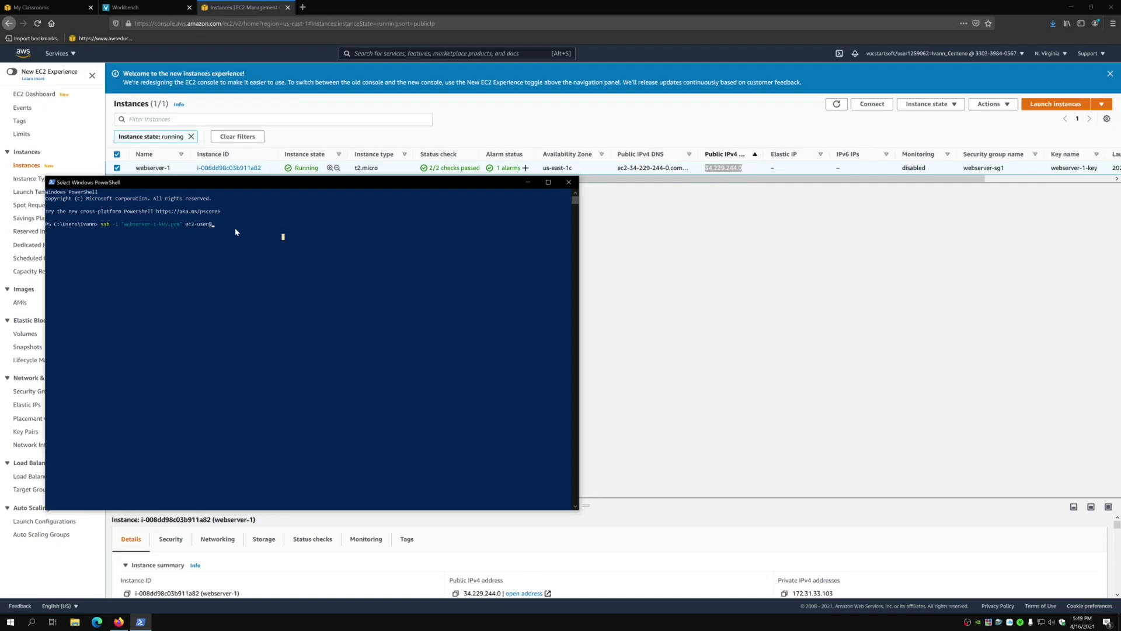
key("Escape")
left_click(726, 168)
left_click_drag(704, 168, 743, 167)
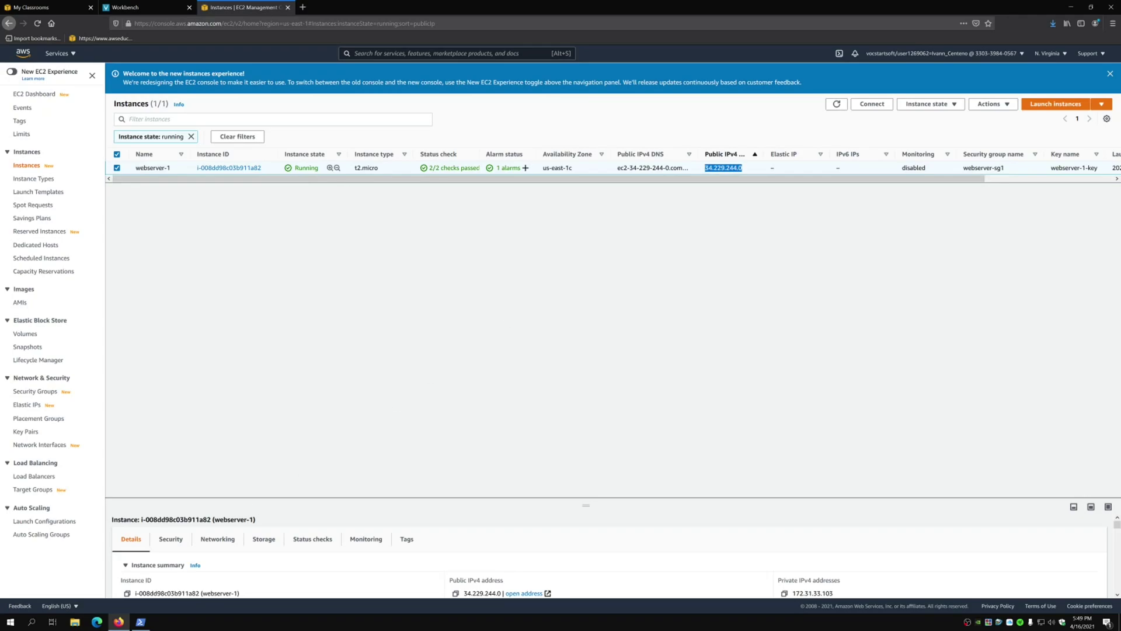
Step: Switch to PowerShell, move its window down, append 34.229.244.0 after ec2-user@ in the ssh command, and run it
left_click(140, 622)
left_click(262, 251)
right_click(263, 251)
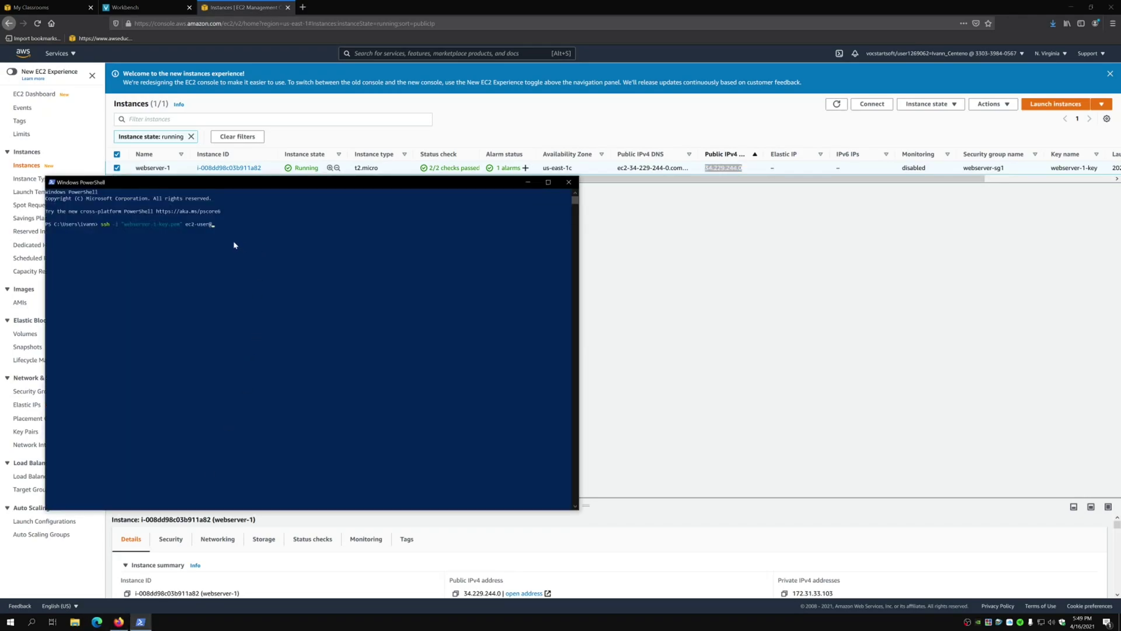
left_click_drag(361, 186, 513, 236)
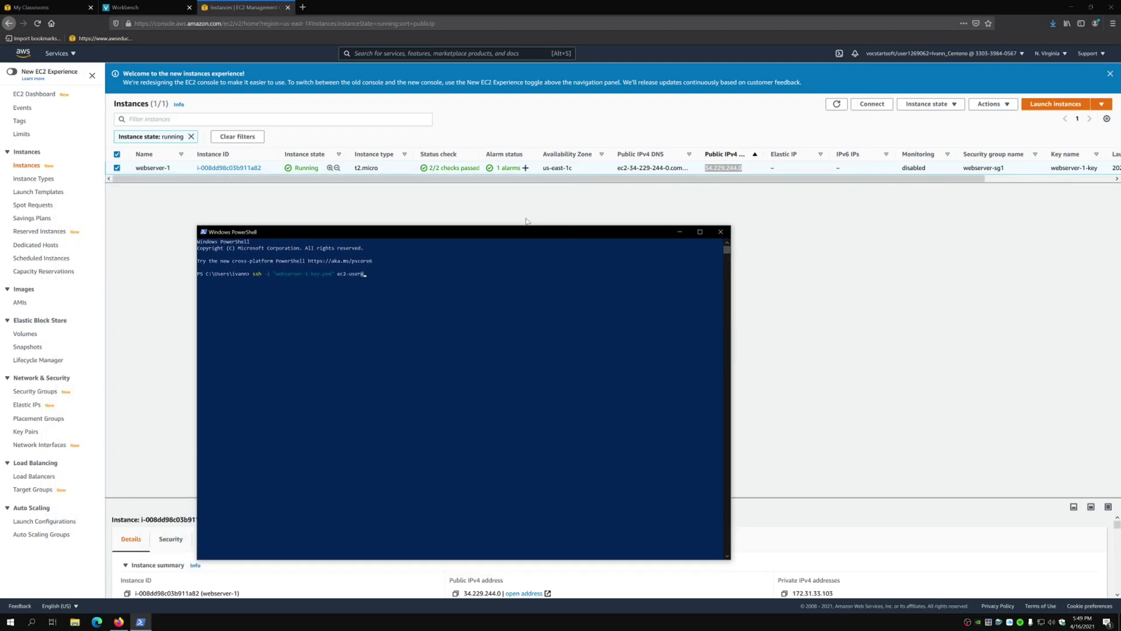
type("34.229.244.0")
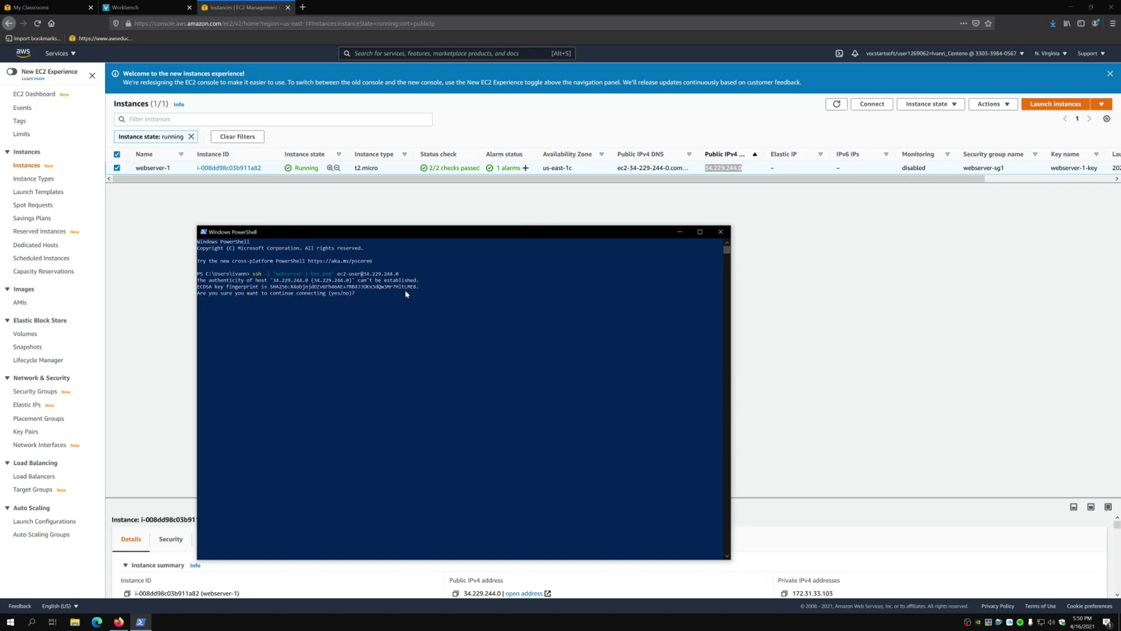
Step: Accept the unknown host's key with yes to connect to the instance over SSH
left_click_drag(412, 306, 412, 298)
left_click(376, 299)
type("yes")
key("Return")
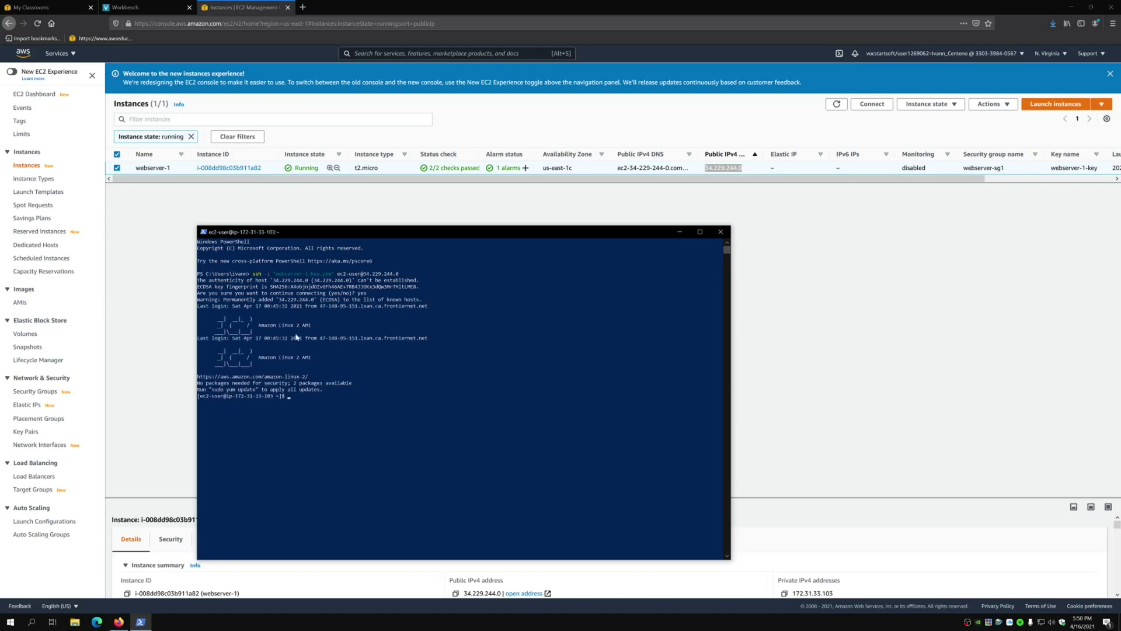
Step: Check the current directory with pwd and its files with ls -la on the instance, and close the PowerShell window
scroll(290, 424, "down", 1)
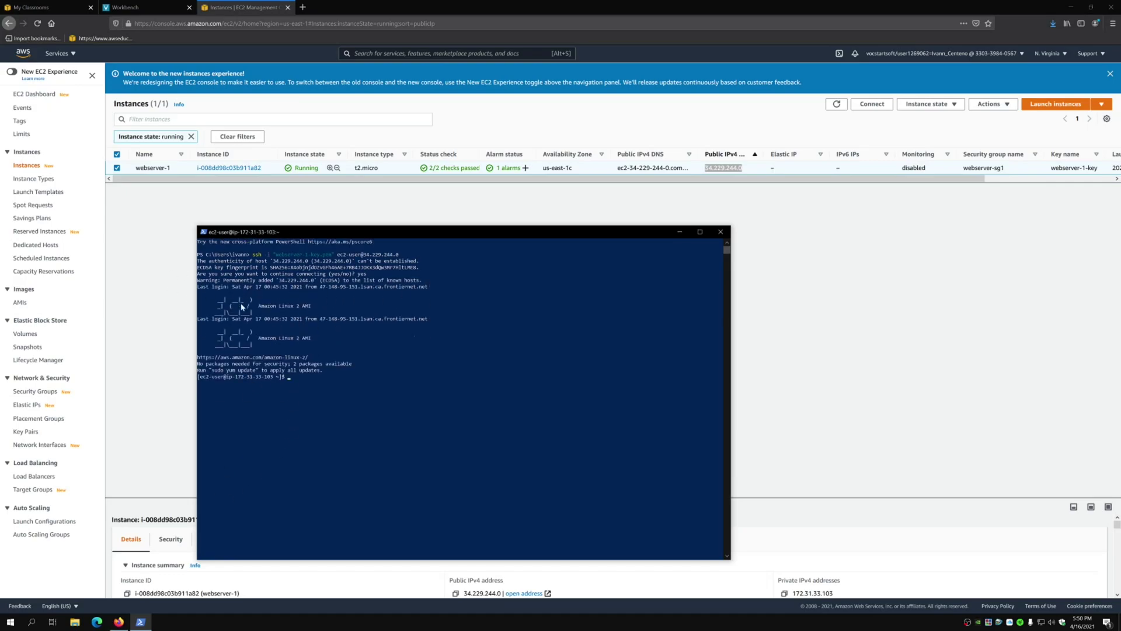
left_click(323, 389)
left_click(304, 376)
type("pwd")
key("Return")
type("ls -ola")
key("Return")
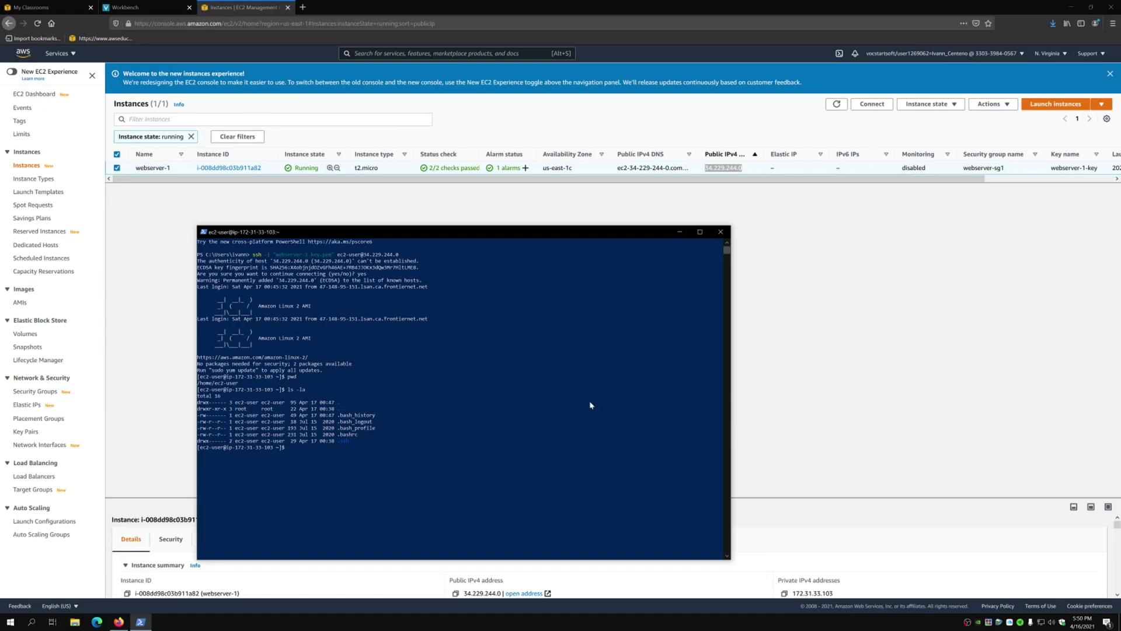
left_click(721, 232)
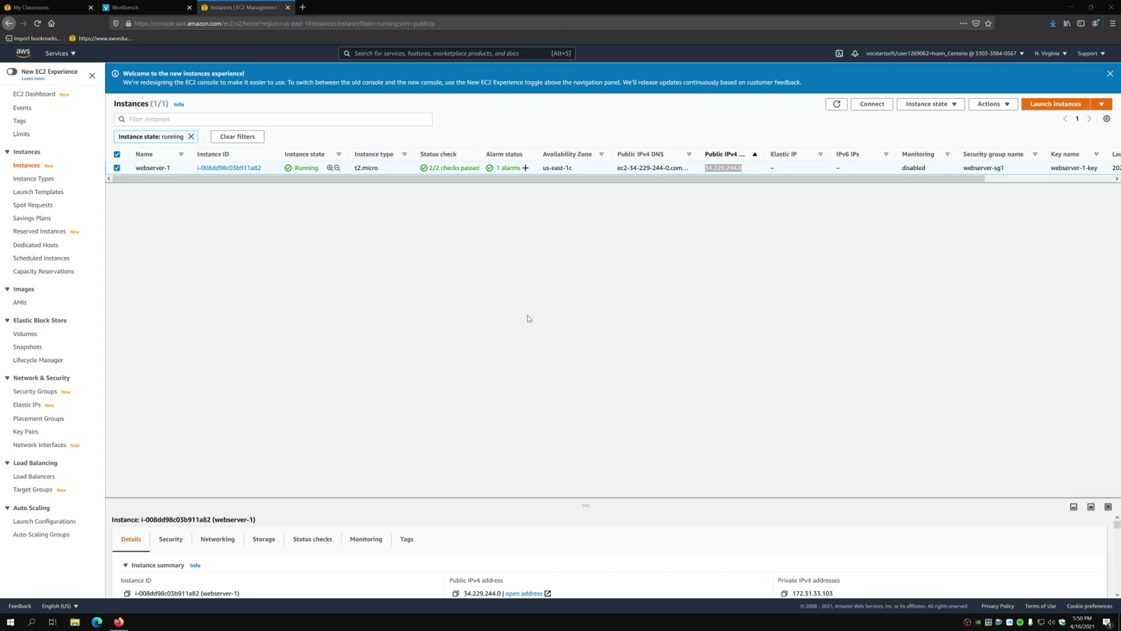
Step: Search Windows for "rdp" to look up the Remote Desktop Connection app
left_click(10, 621)
type("rdp")
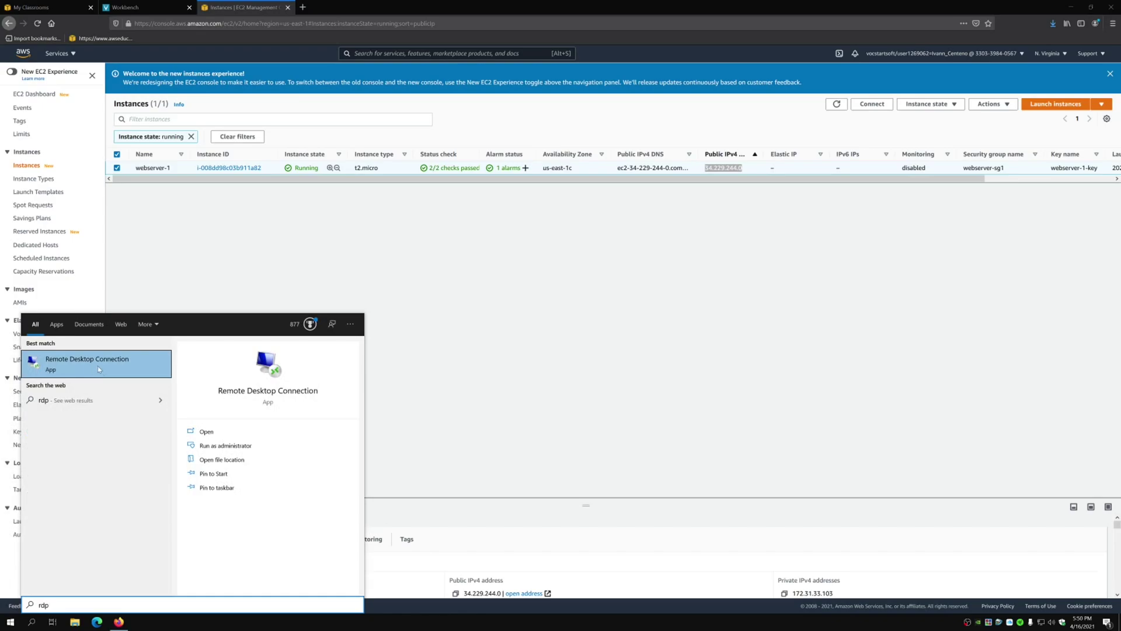
left_click(94, 365)
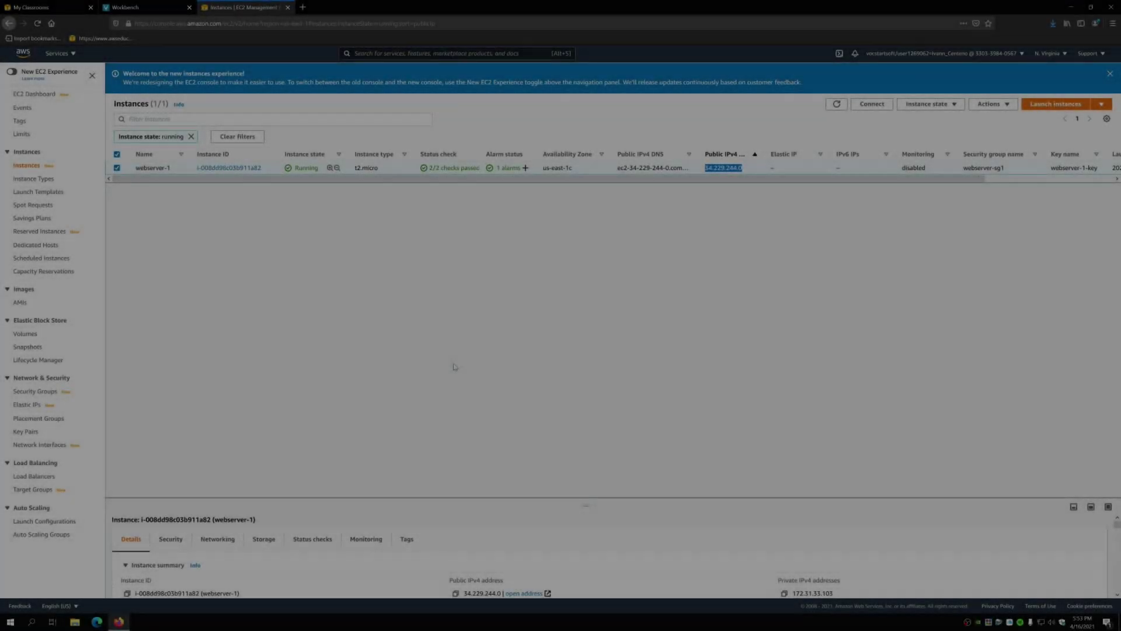
Step: Copy the public IPv4 address of webserver-1 and open 34.229.244.0 in a new browser tab to test the web server
left_click(540, 326)
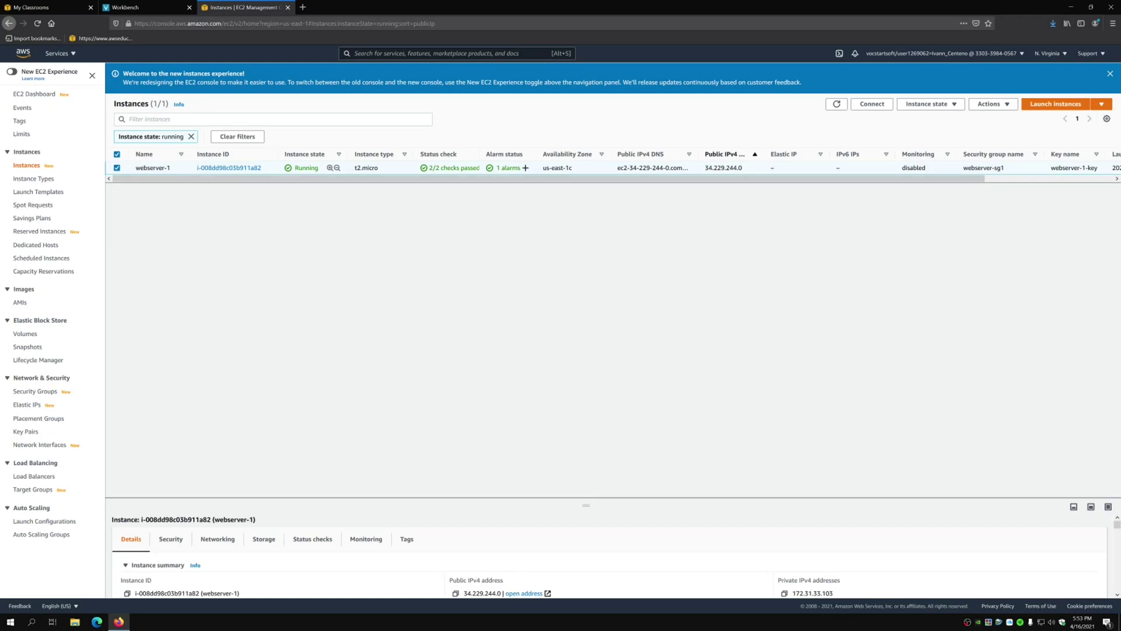
left_click_drag(705, 167, 745, 168)
key("ctrl+c")
left_click(303, 7)
key("ctrl+v")
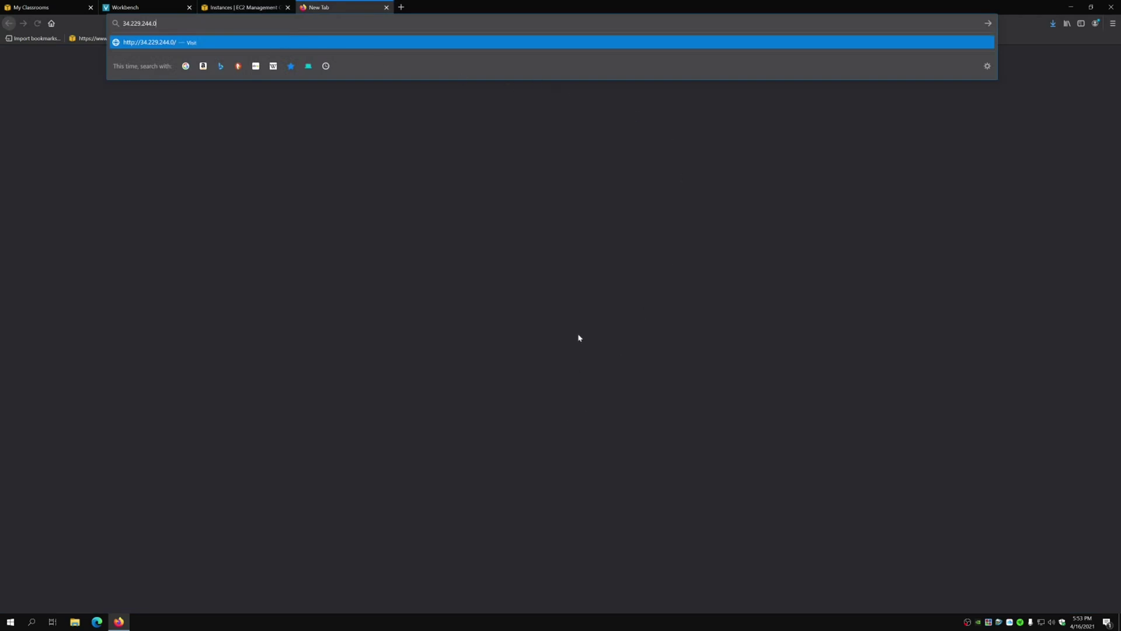
key("Return")
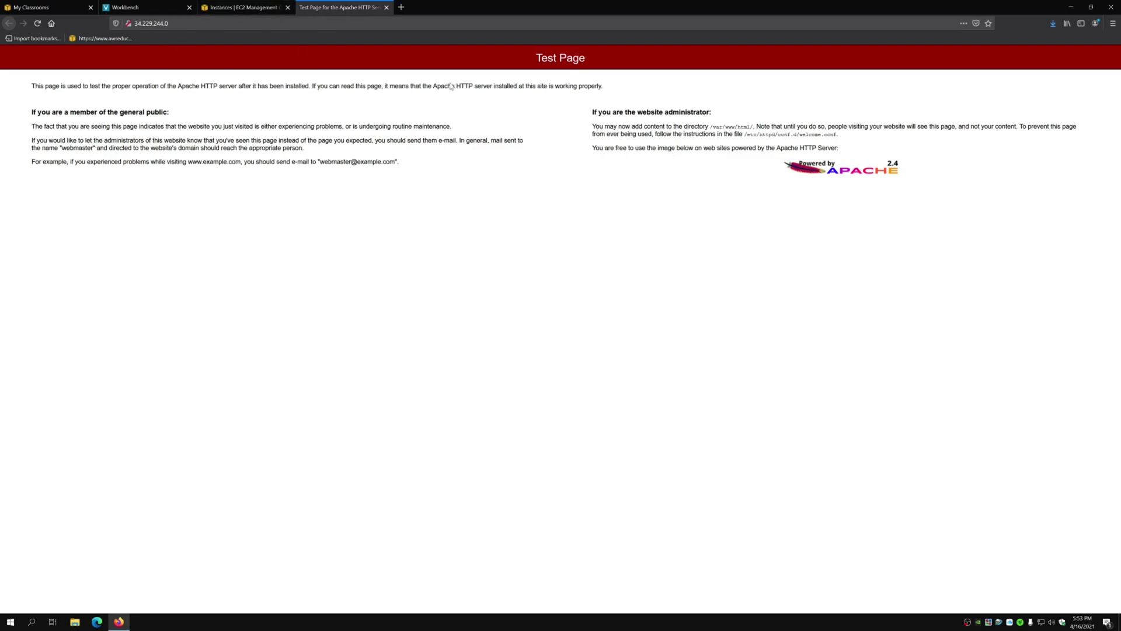
key("ctrl+l")
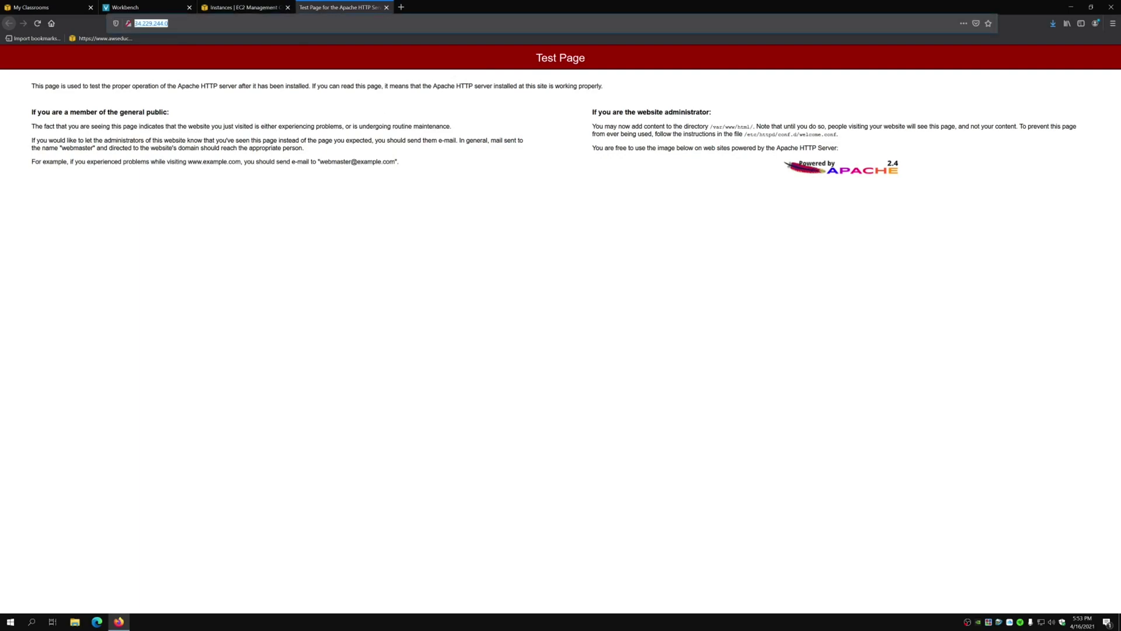
left_click(176, 24)
Step: Return to the EC2 instances page, open PuTTY, connect with the saved webserver session, and log in as ec2-user
left_click(245, 7)
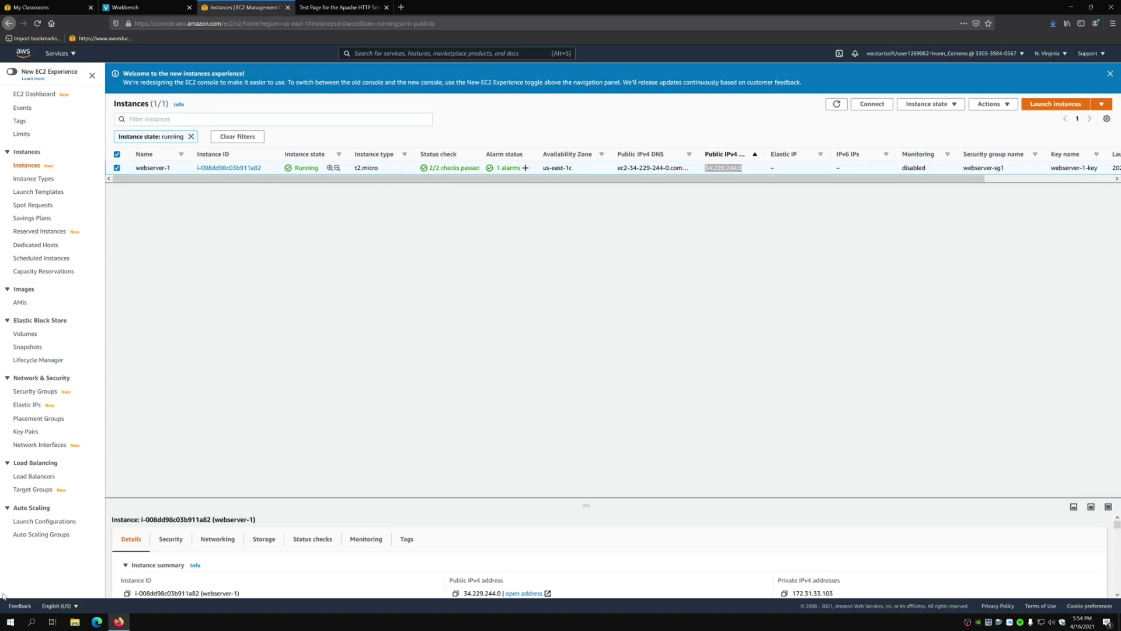
left_click(10, 622)
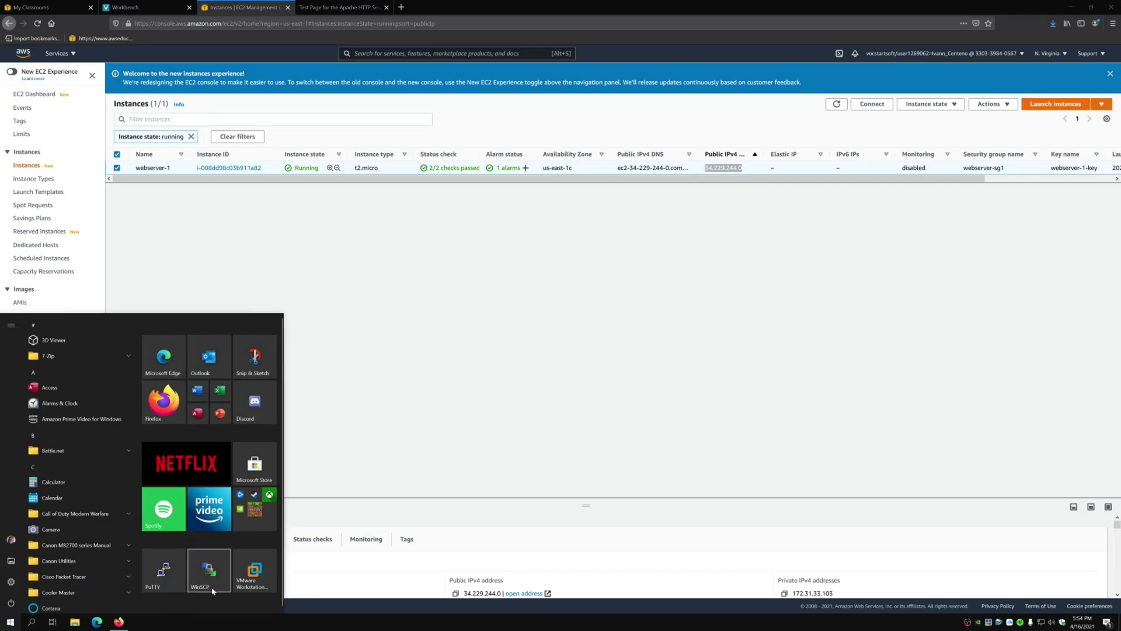
left_click(171, 573)
left_click(555, 334)
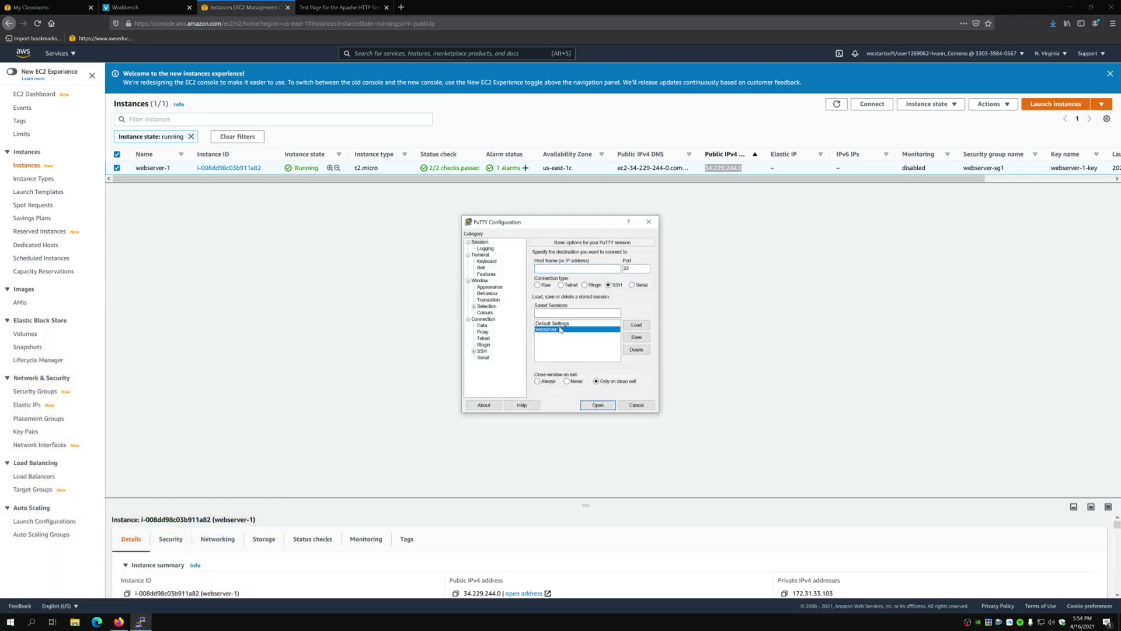
left_click(598, 405)
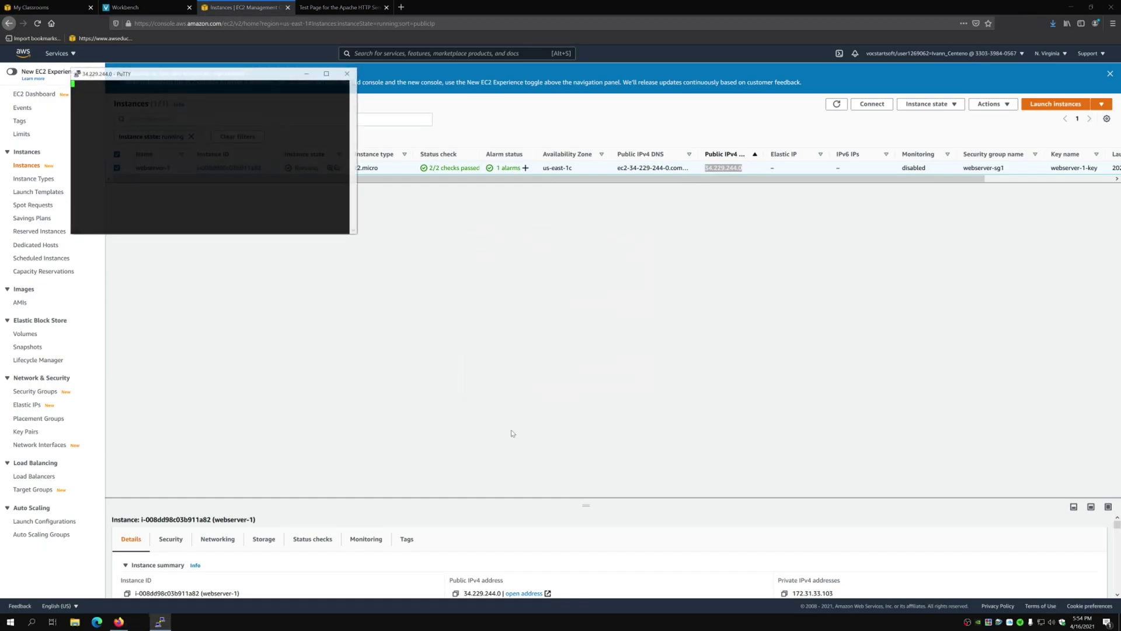
type("ec2-user")
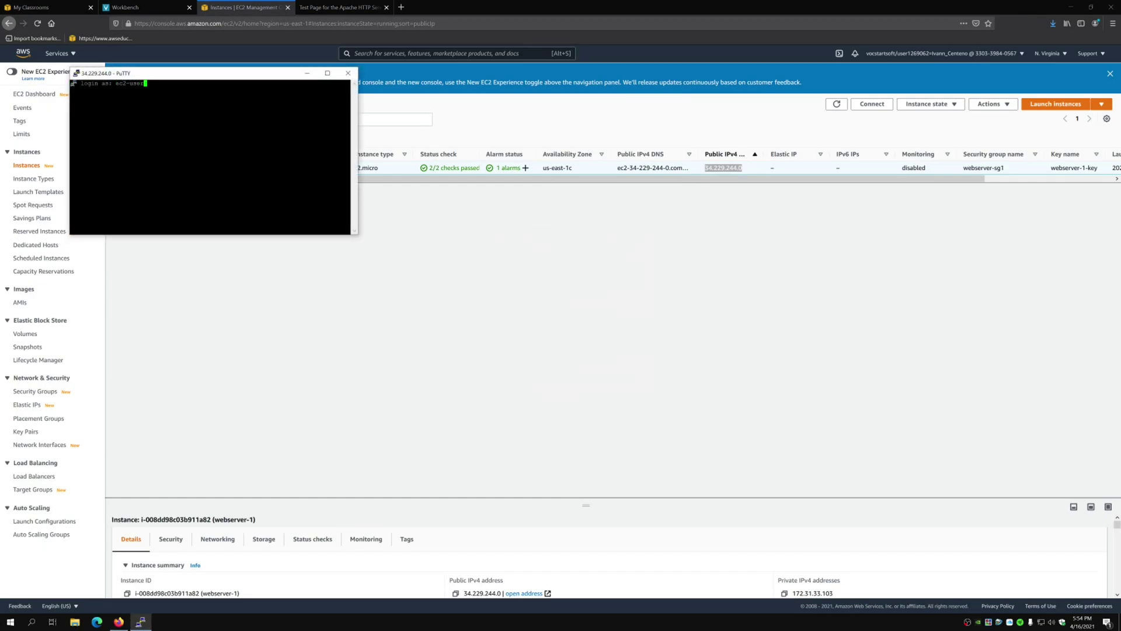
key("Return")
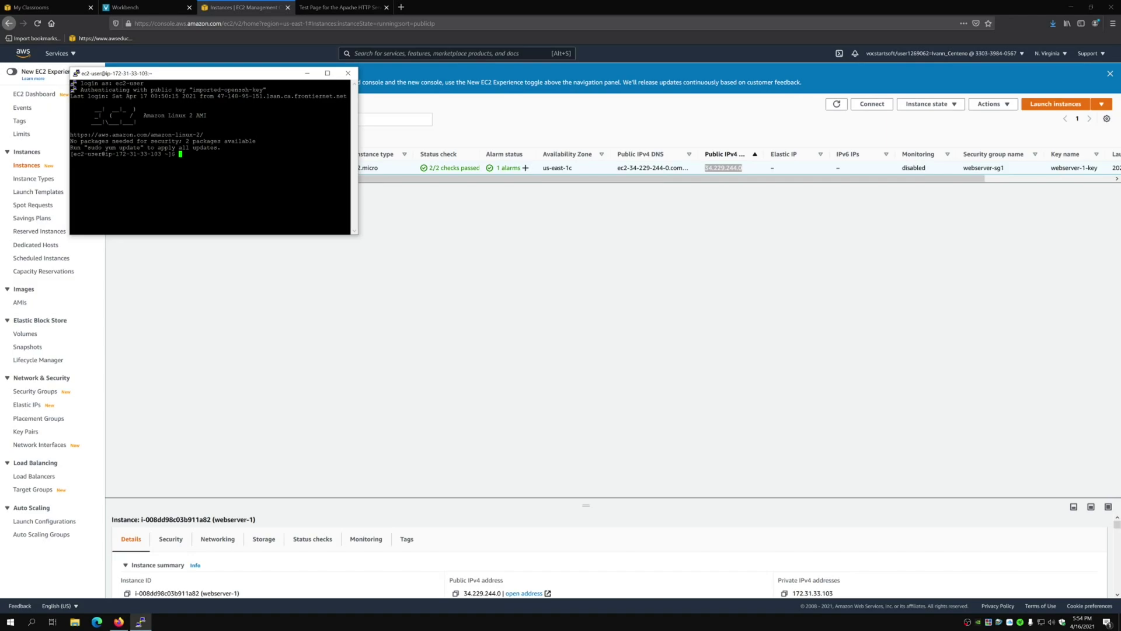
Step: Check the Apache service with systemctl status httpd and maximize the PuTTY window
type("systemctl status httpd")
key("Return")
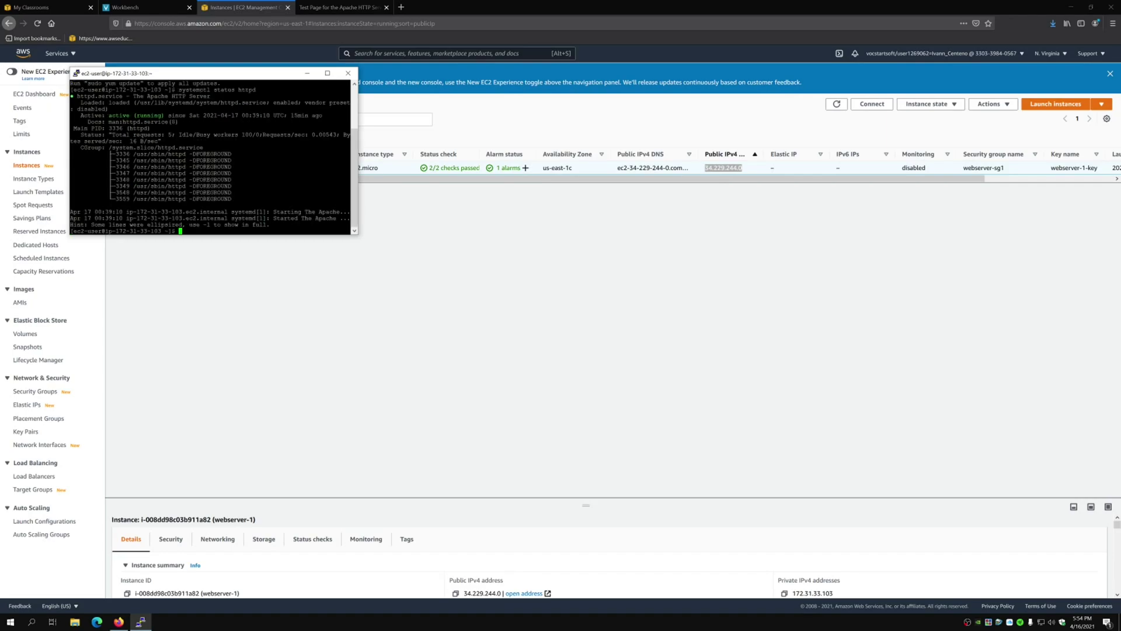
left_click(328, 73)
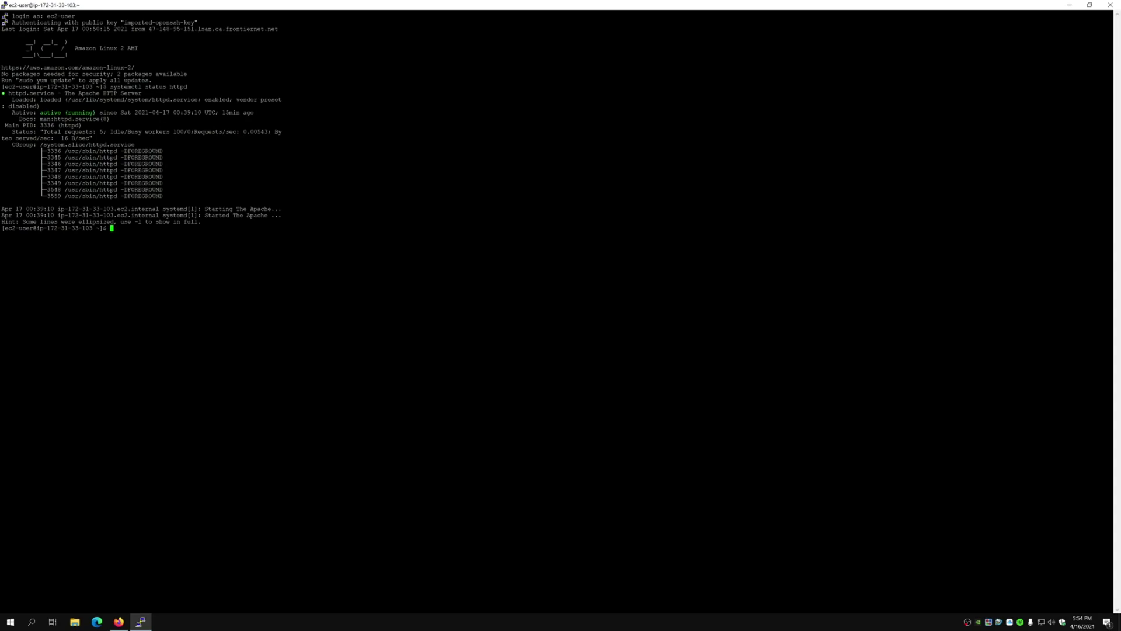
Step: Run top and highlight the httpd processes in the process list
type("top")
key("Return")
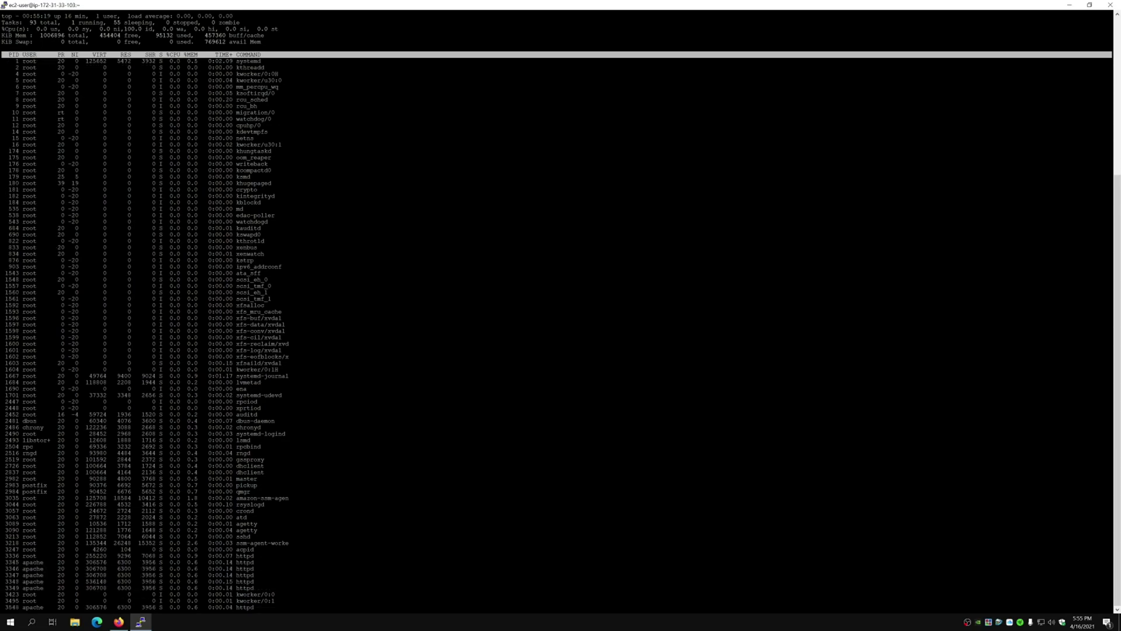
left_click_drag(4, 594, 2, 555)
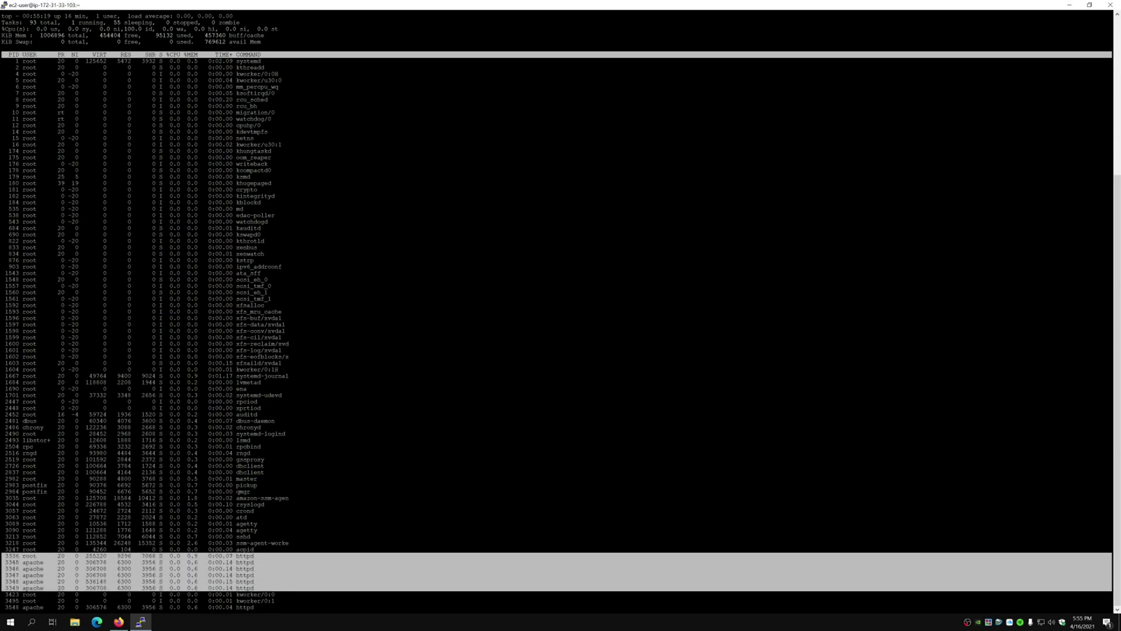
left_click_drag(2, 600, 2, 575)
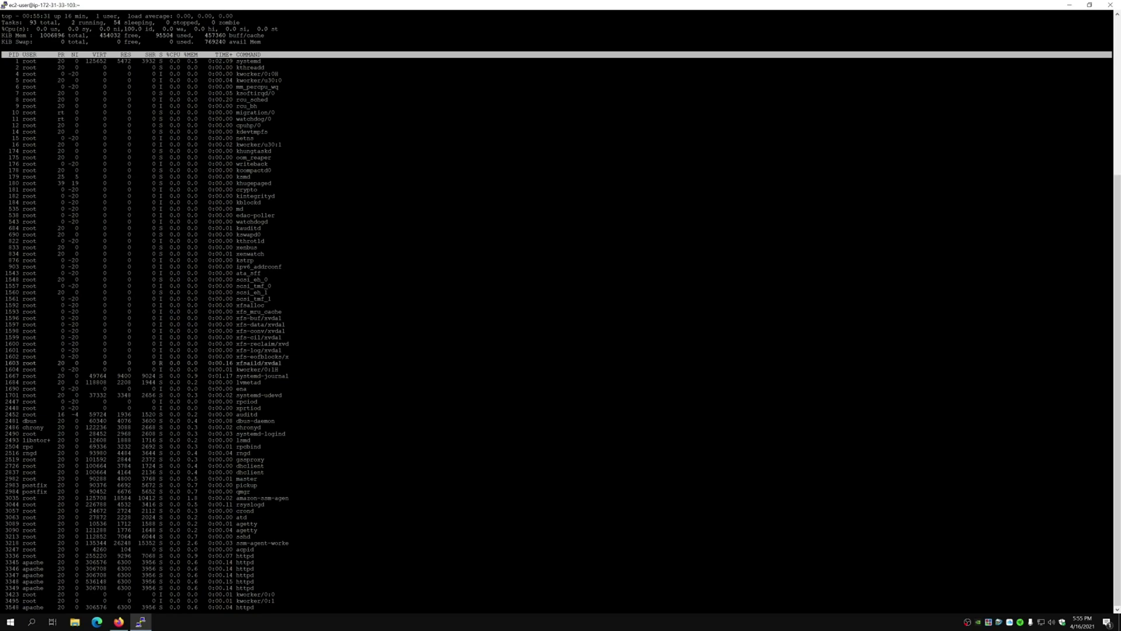
Step: Quit top and end the PuTTY session with exit
key("q")
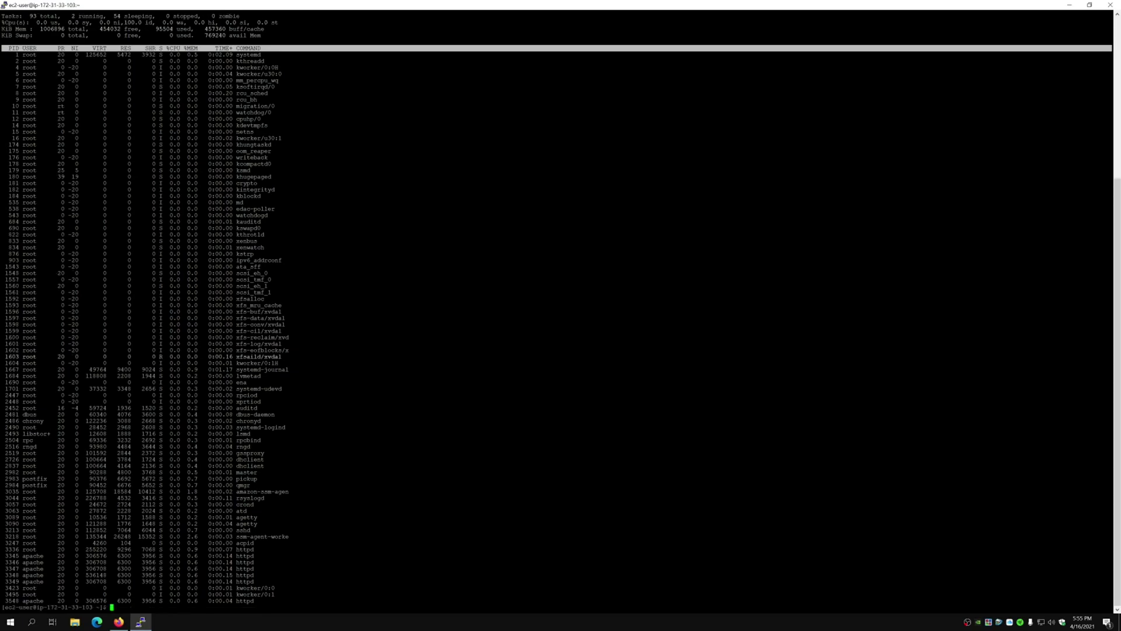
type("exit")
key("Return")
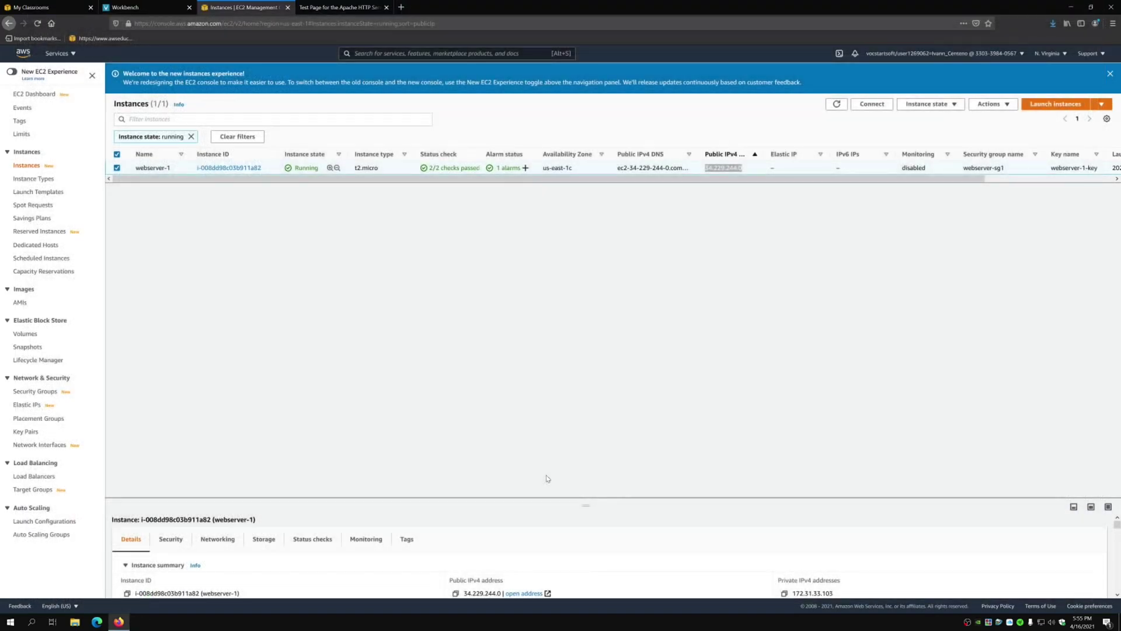
Step: Open the webserver-sg1 security group and start editing its inbound rules
left_click(581, 406)
left_click(40, 392)
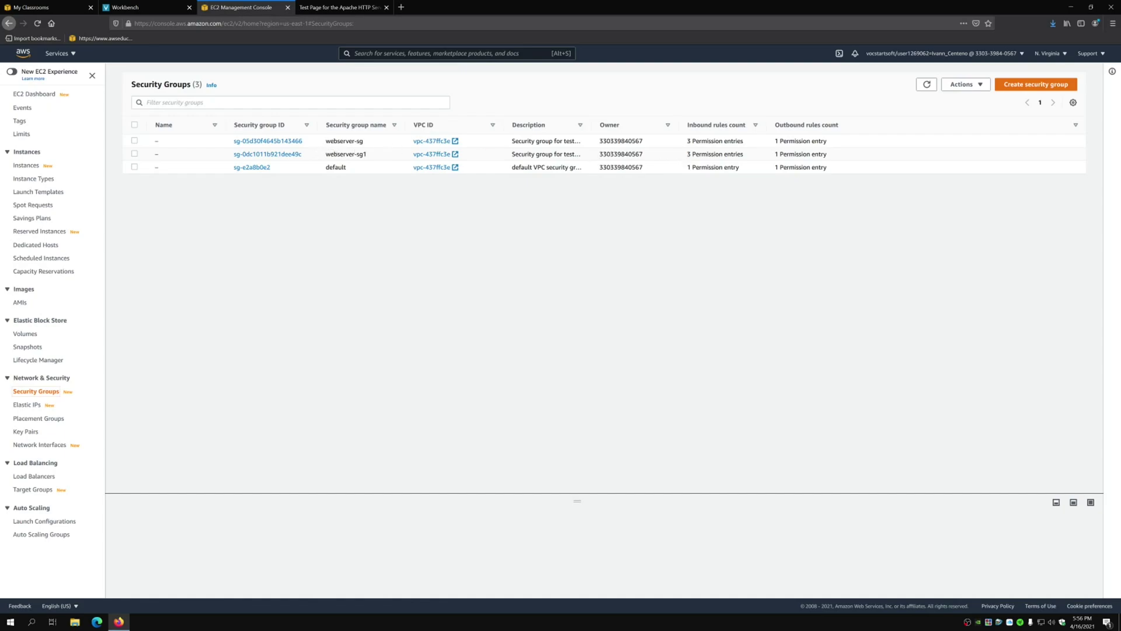
left_click(290, 155)
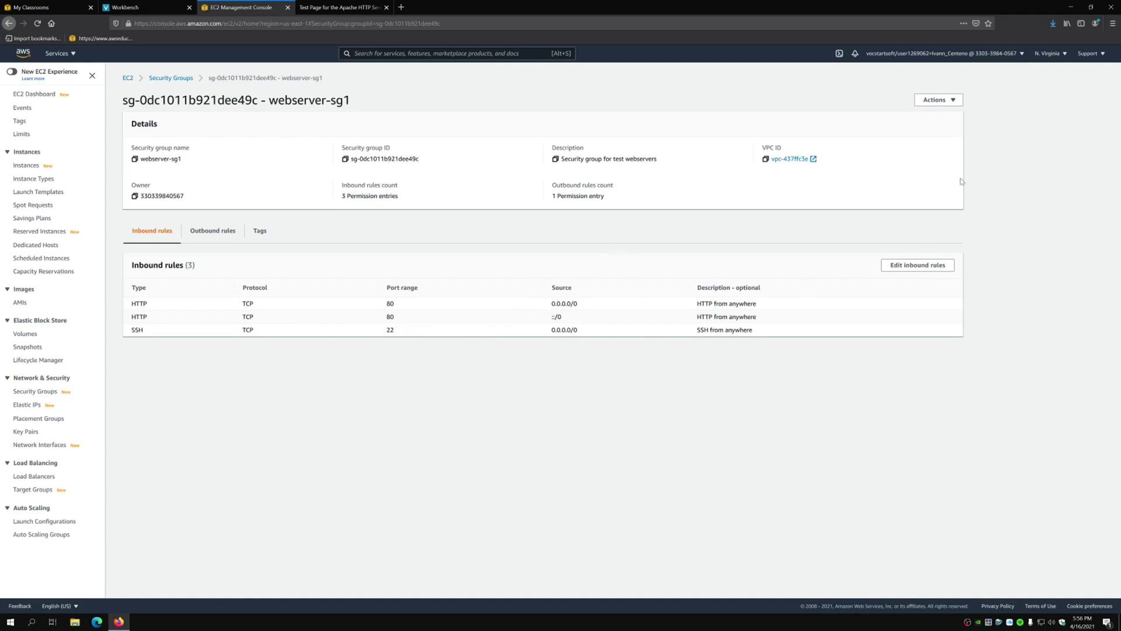
left_click(914, 265)
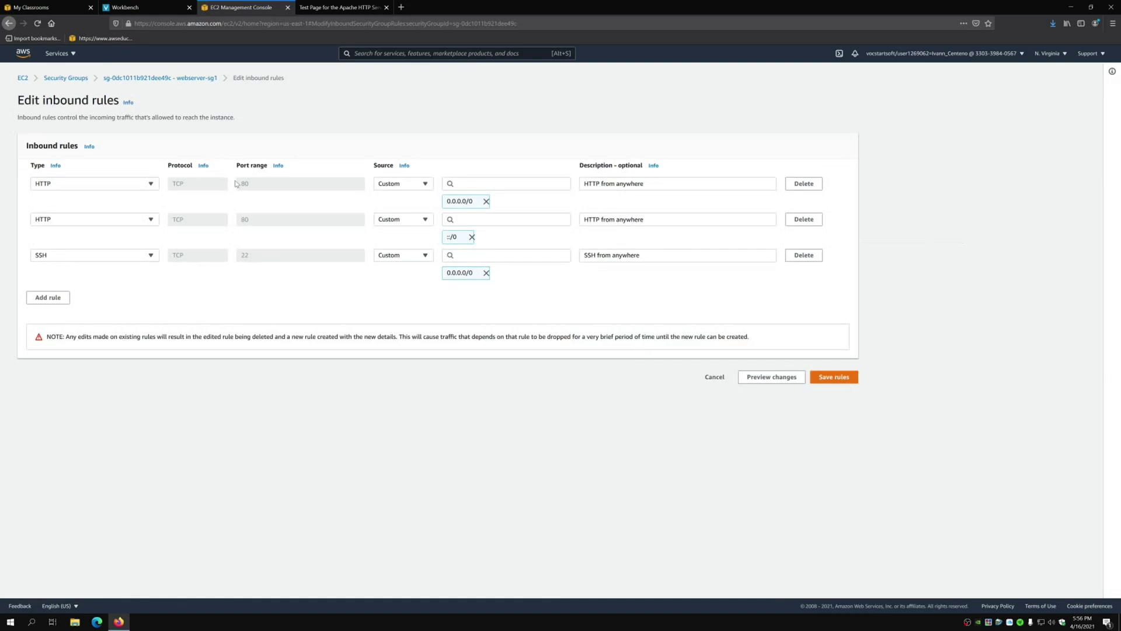